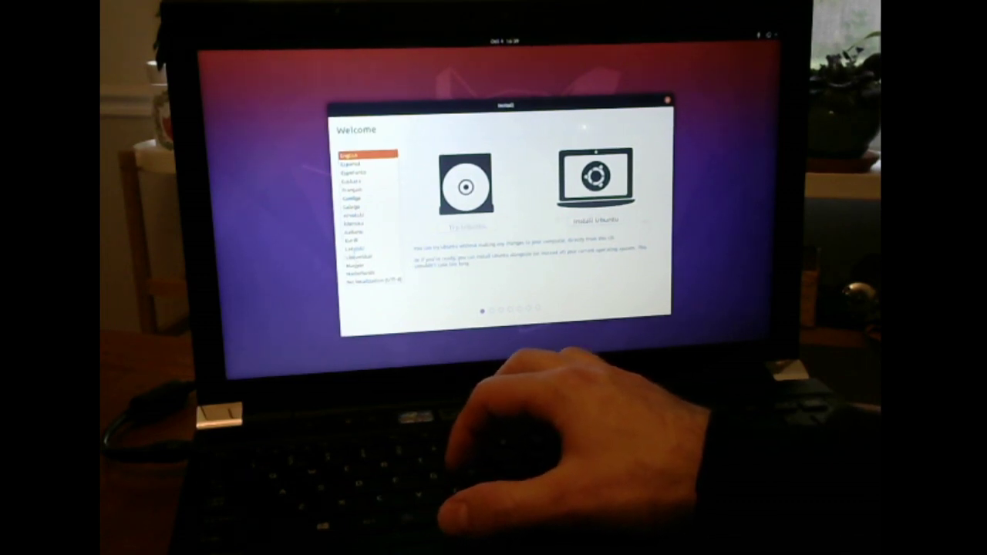
- Start the Ubuntu installation in English, keep the English (US) keyboard layout, and skip connecting to a Wi-Fi network
click(595, 220)
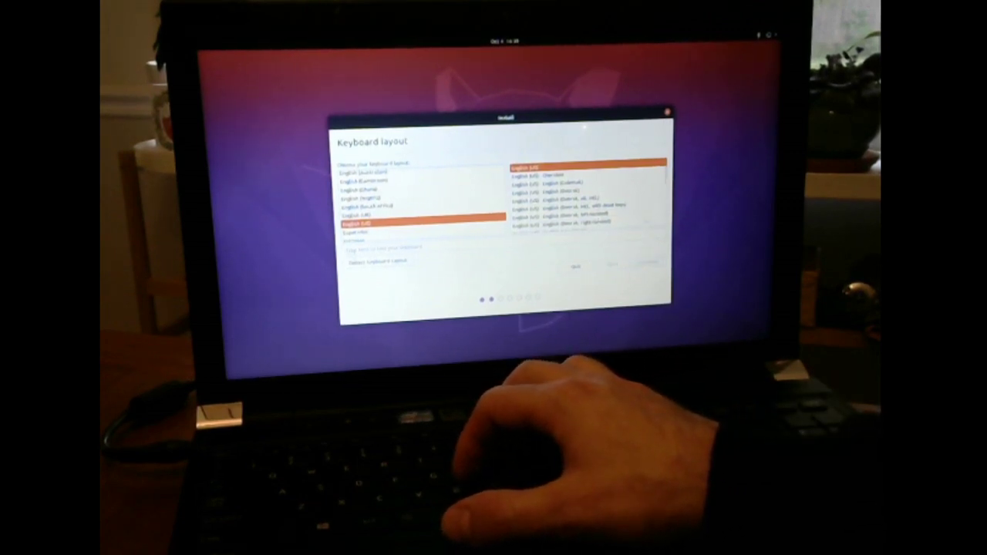
click(639, 265)
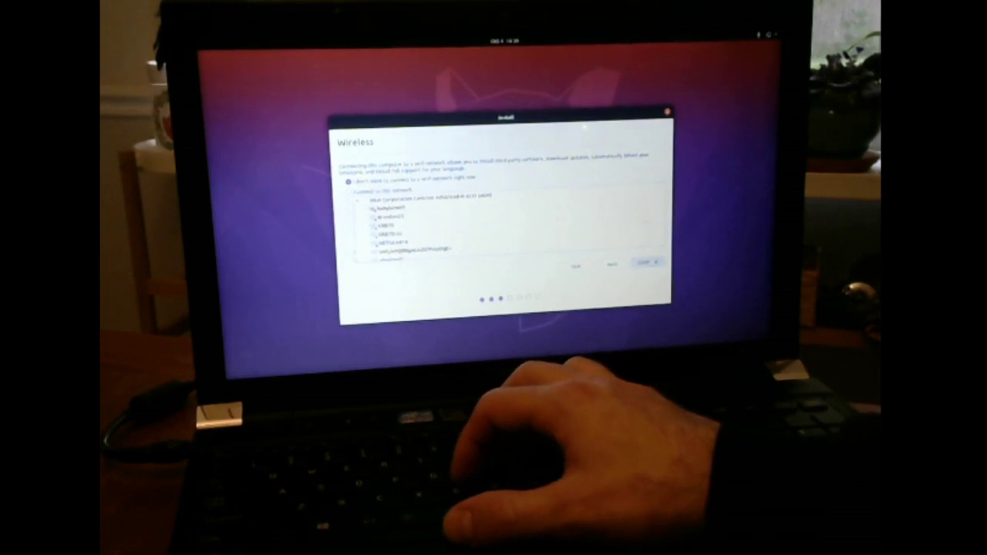
click(648, 263)
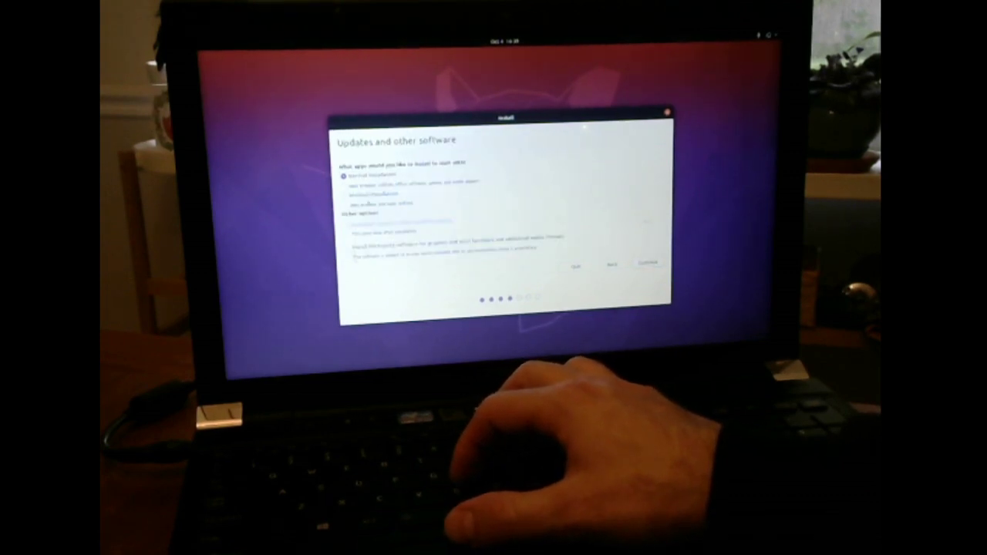
- Choose the minimal installation for Ubuntu and continue to the installation type
click(350, 197)
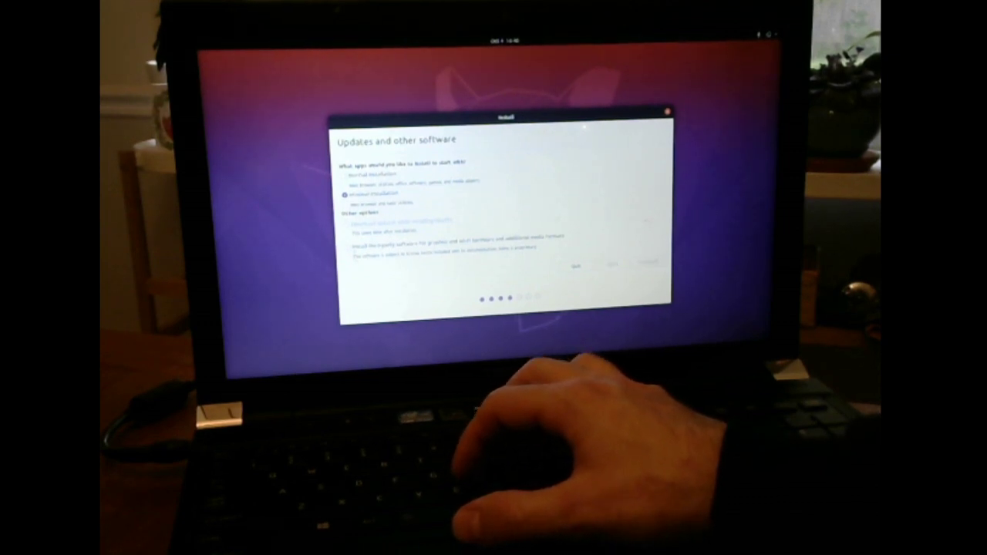
click(650, 263)
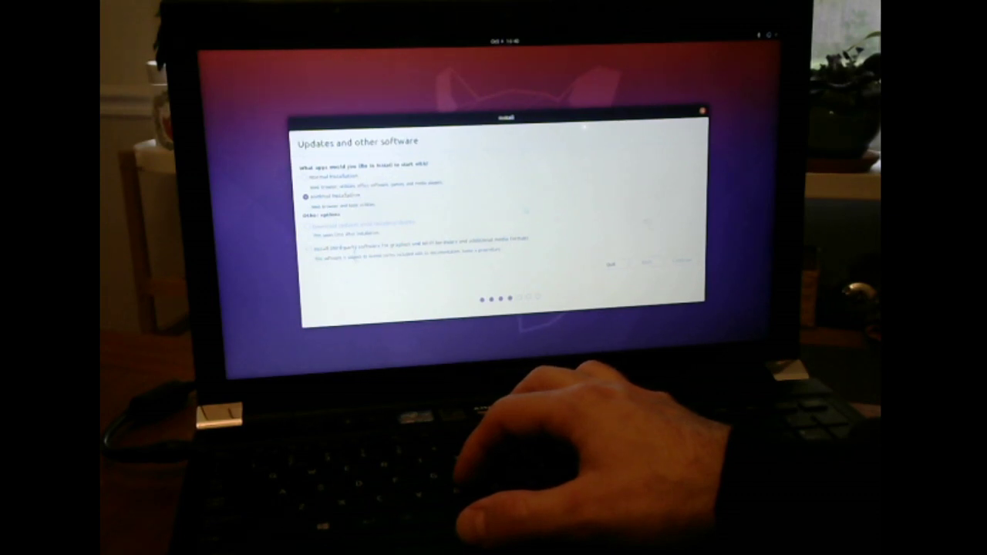
key(Return)
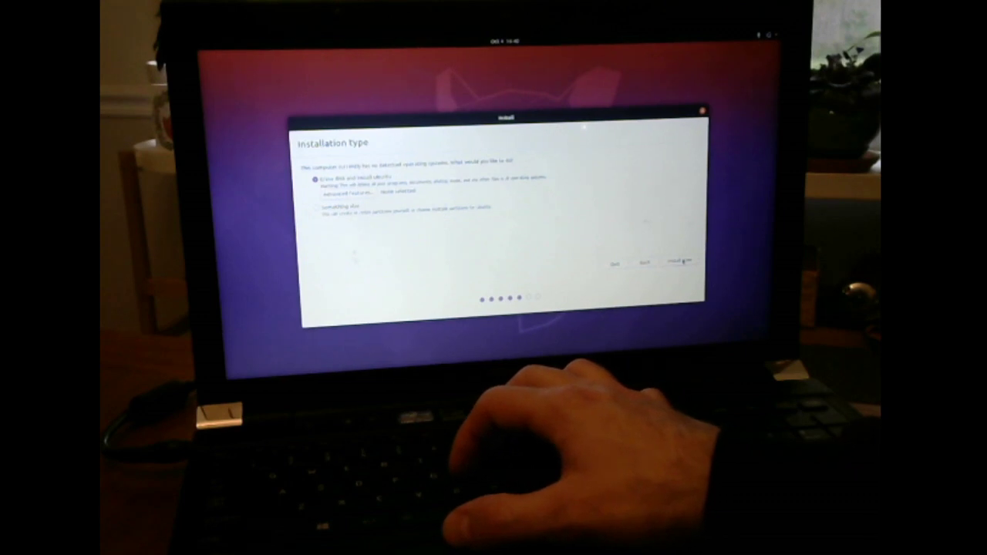
- Install Ubuntu by erasing the disk, confirm writing the changes, and accept the filled-in user account details
key(Return)
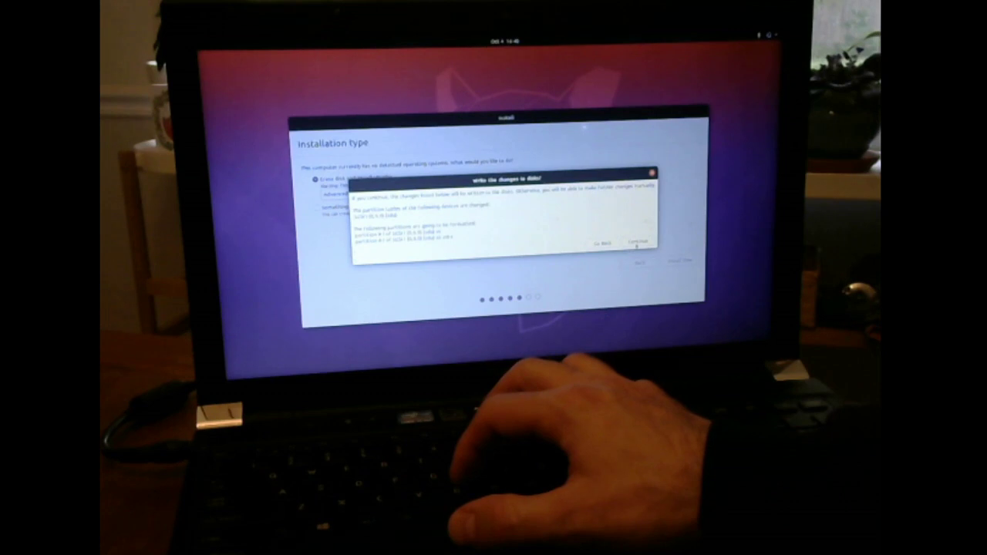
click(638, 243)
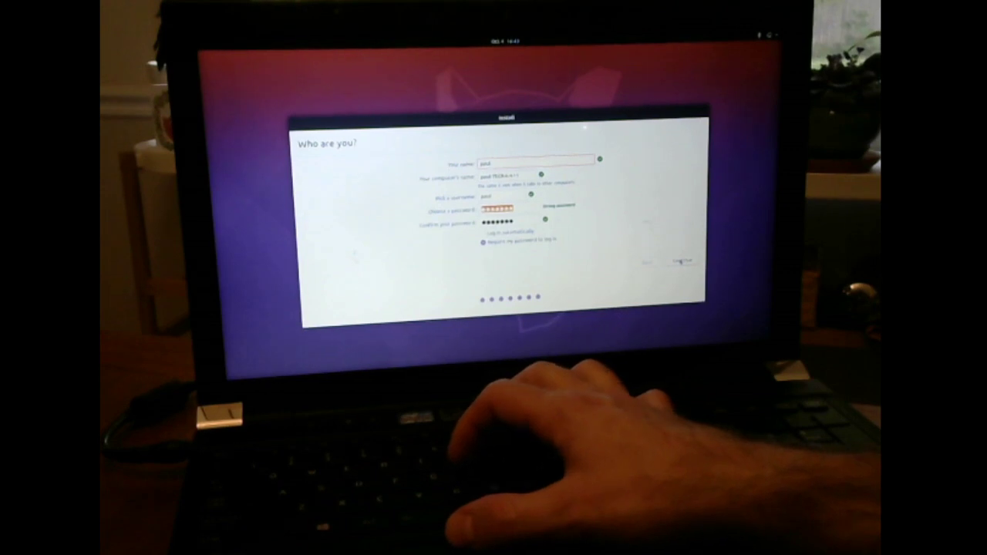
click(682, 261)
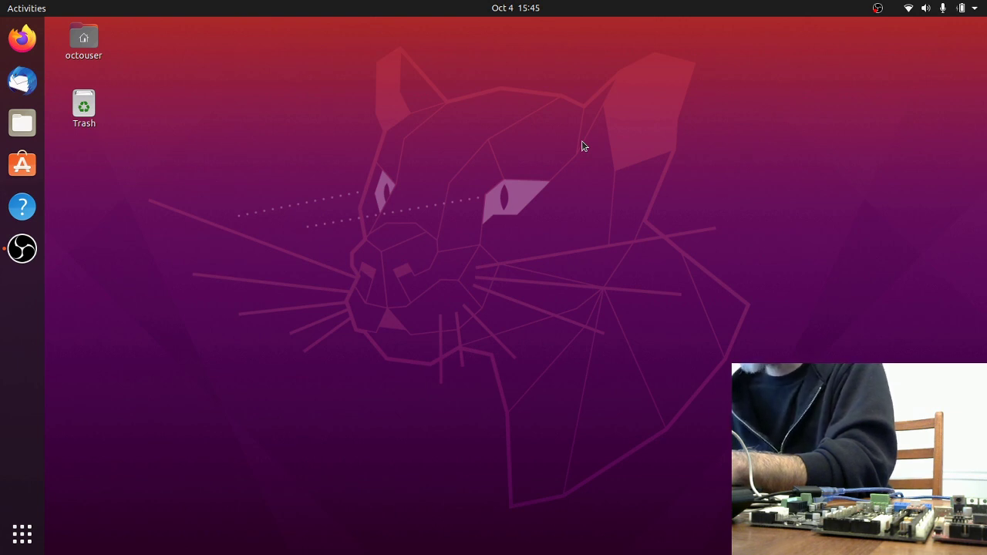
- Check the current user account in the system's Users settings and close the settings
click(943, 8)
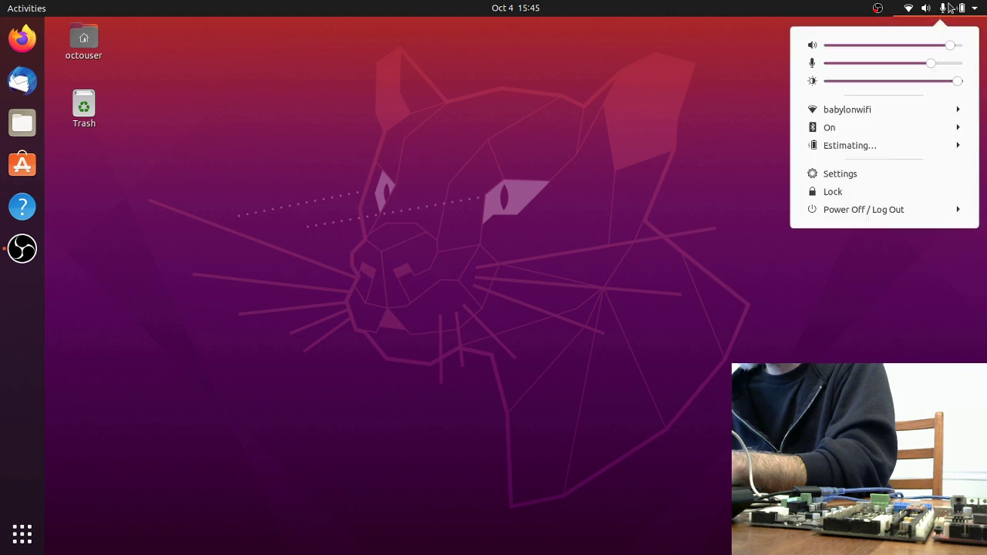
click(857, 173)
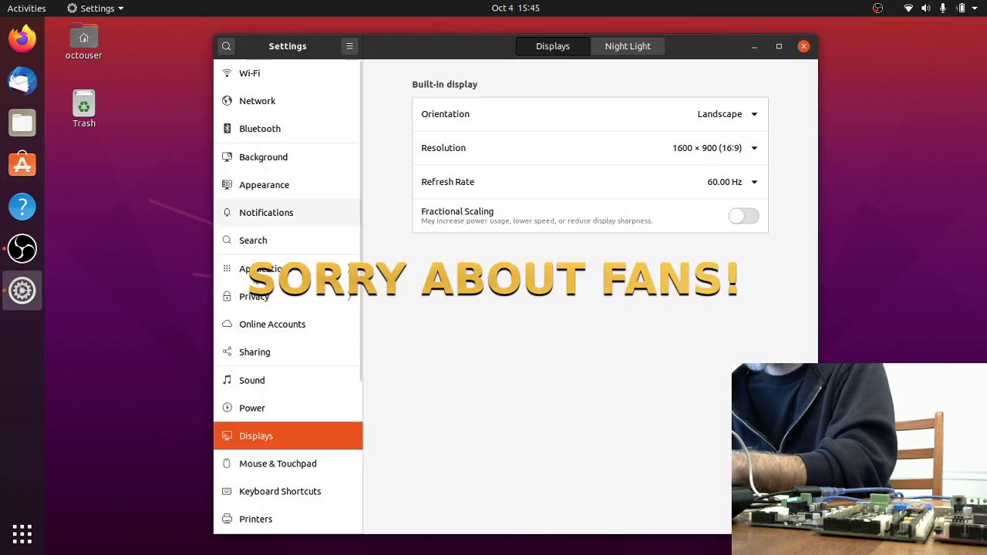
scroll(264, 392, down, 4)
scroll(265, 445, down, 2)
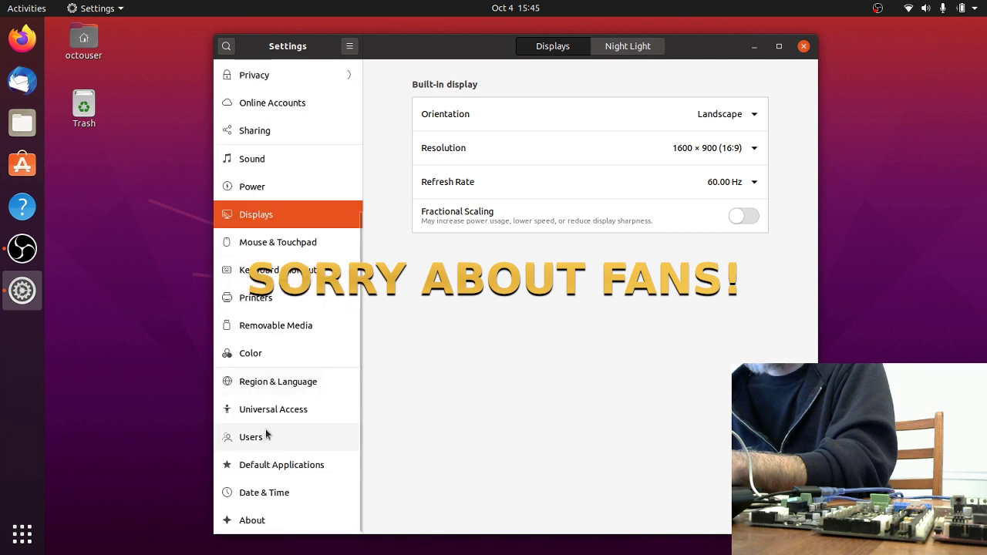
click(255, 437)
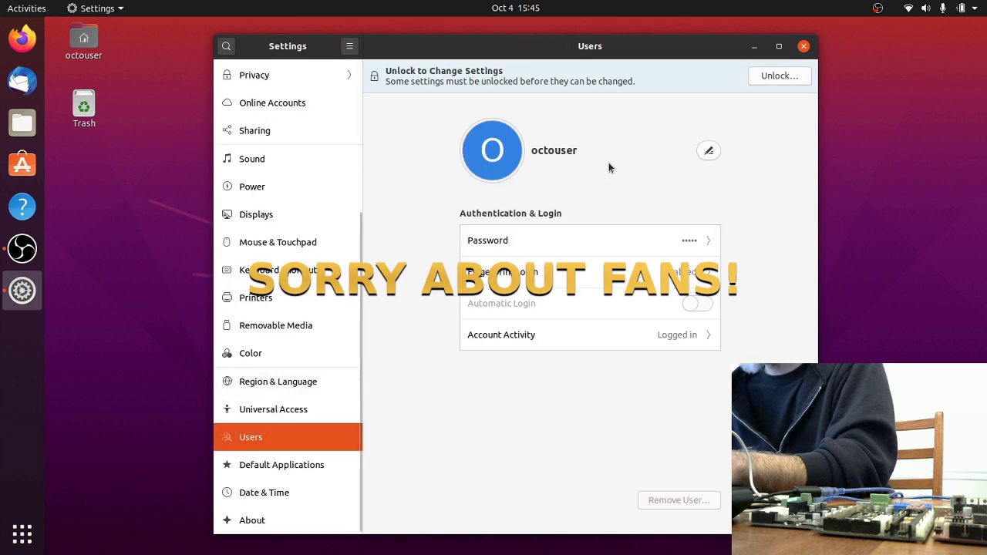
click(804, 47)
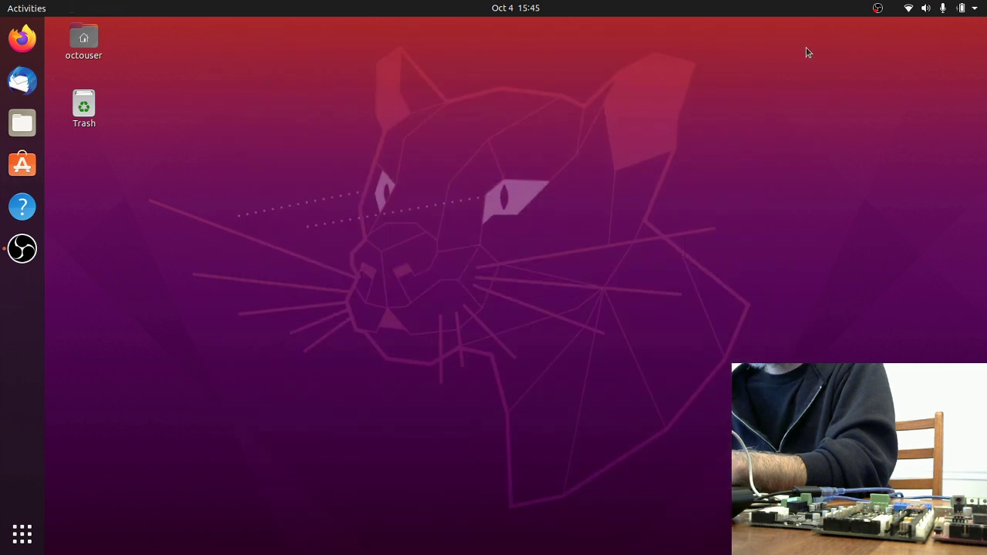
- Open a Terminal window and move it clear of the desktop icons
click(33, 6)
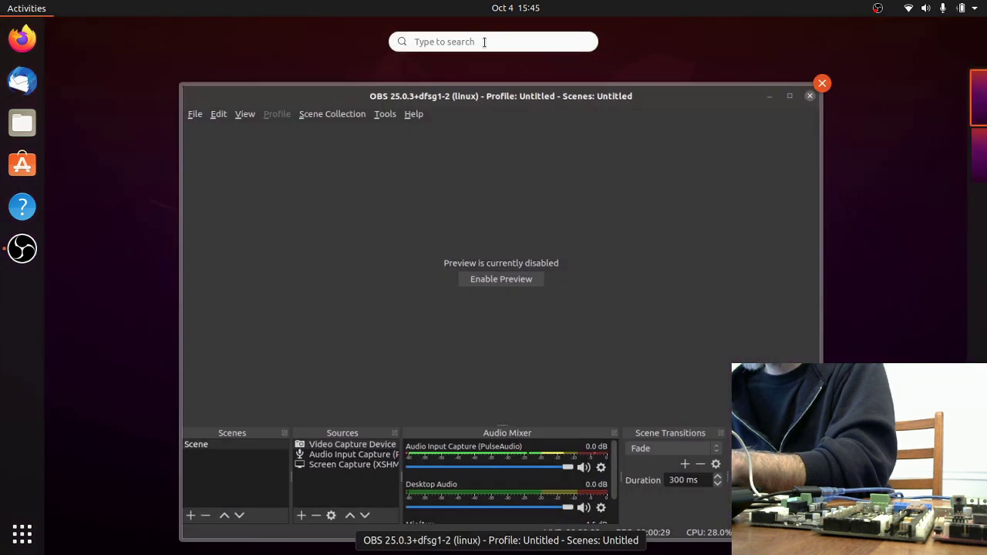
text(ter)
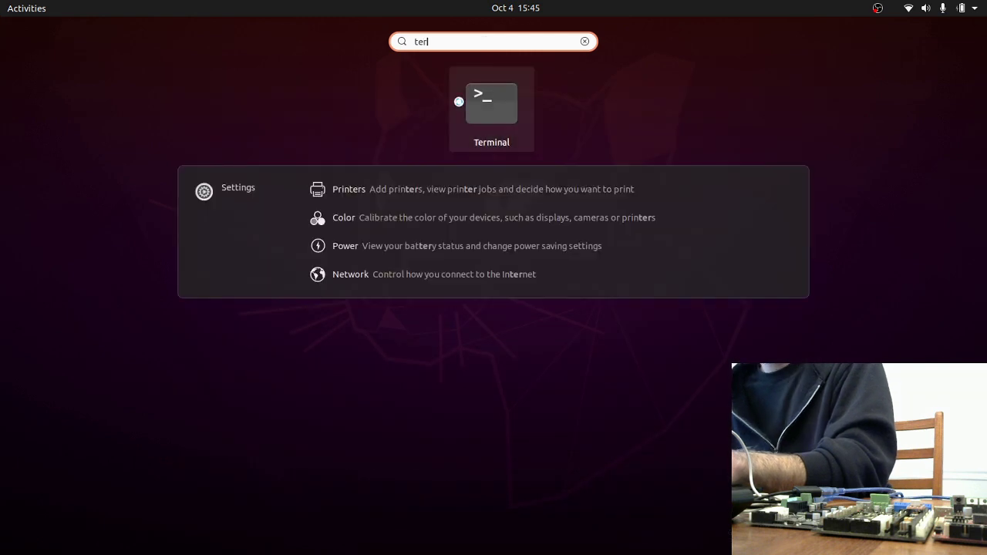
click(458, 100)
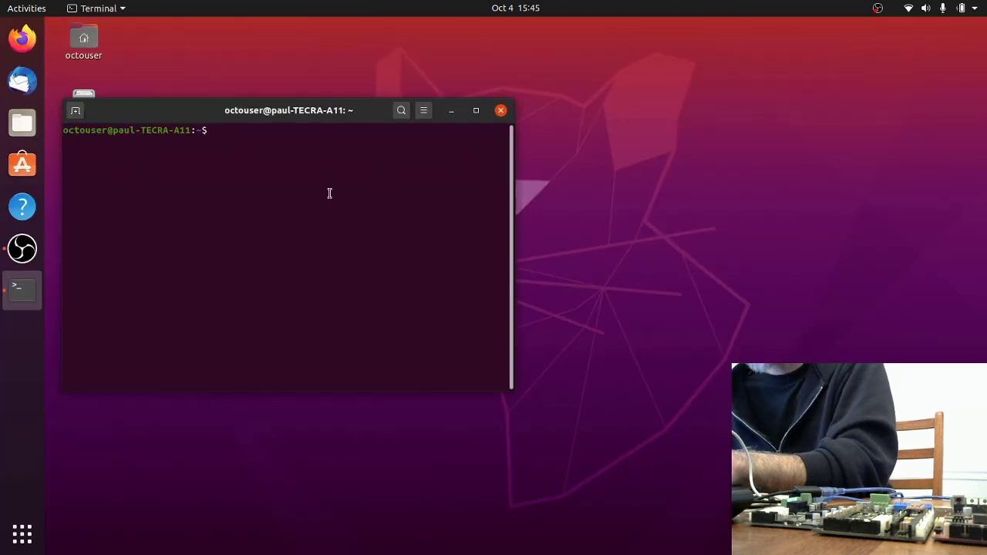
drag(325, 110, 386, 101)
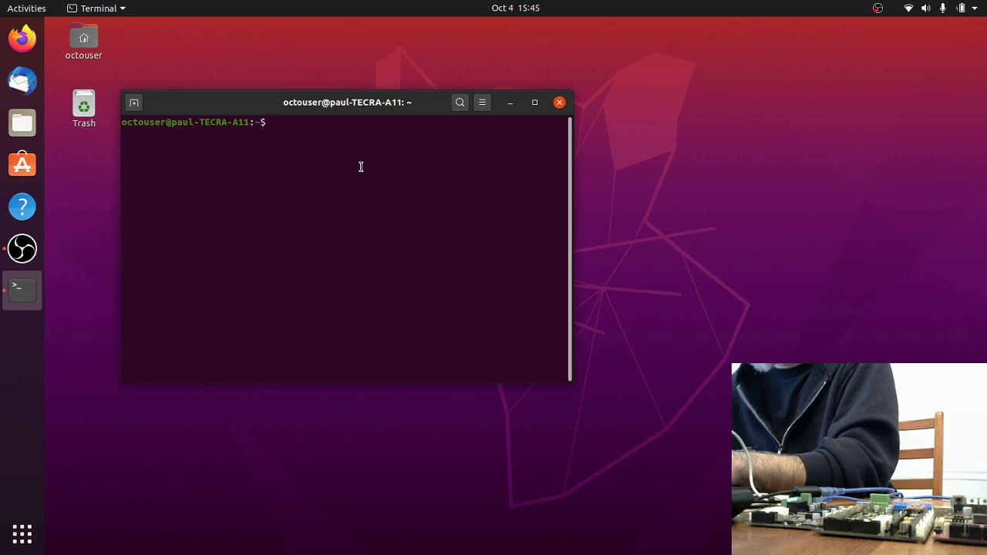
- List the home directory with ls and locate the OctoPrint folder
text(ls)
key(Return)
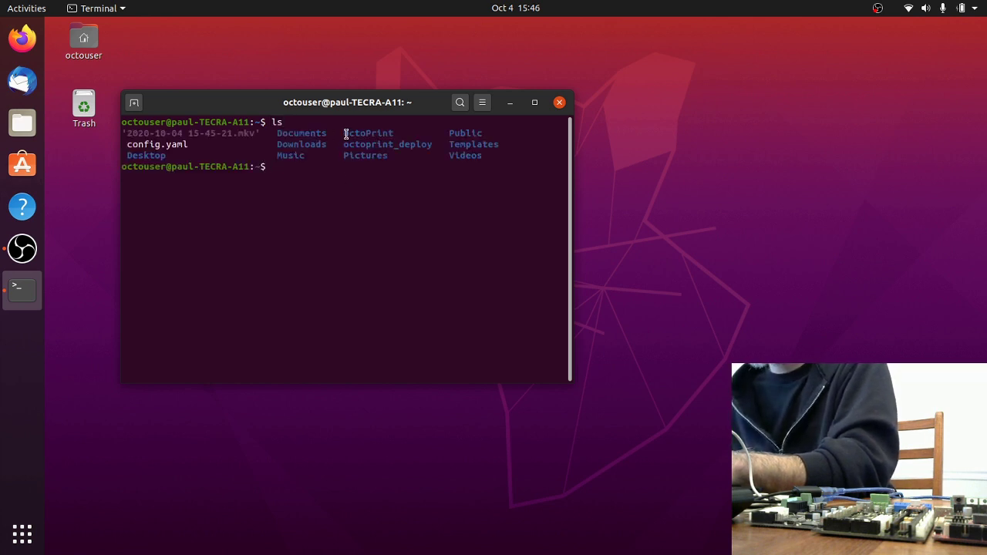
drag(344, 135, 395, 135)
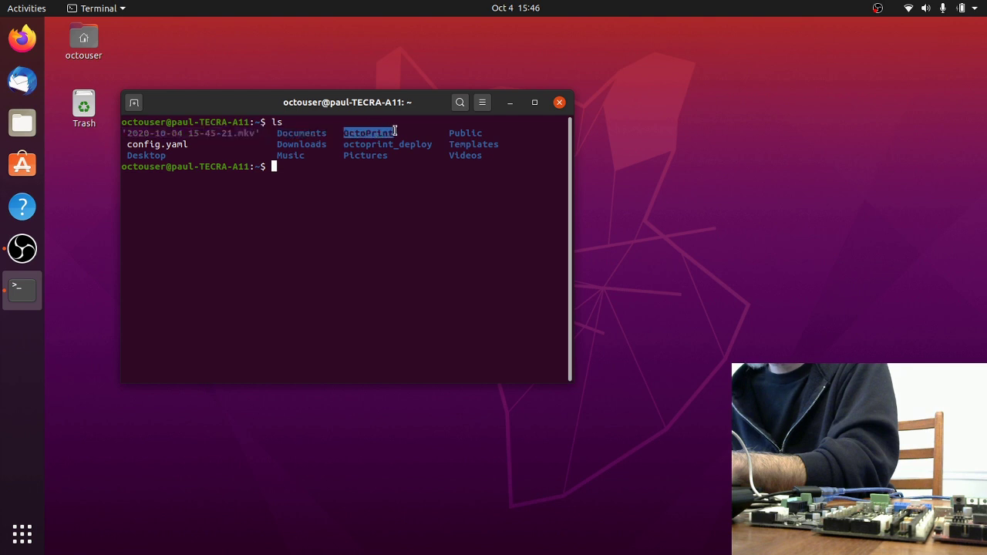
click(379, 195)
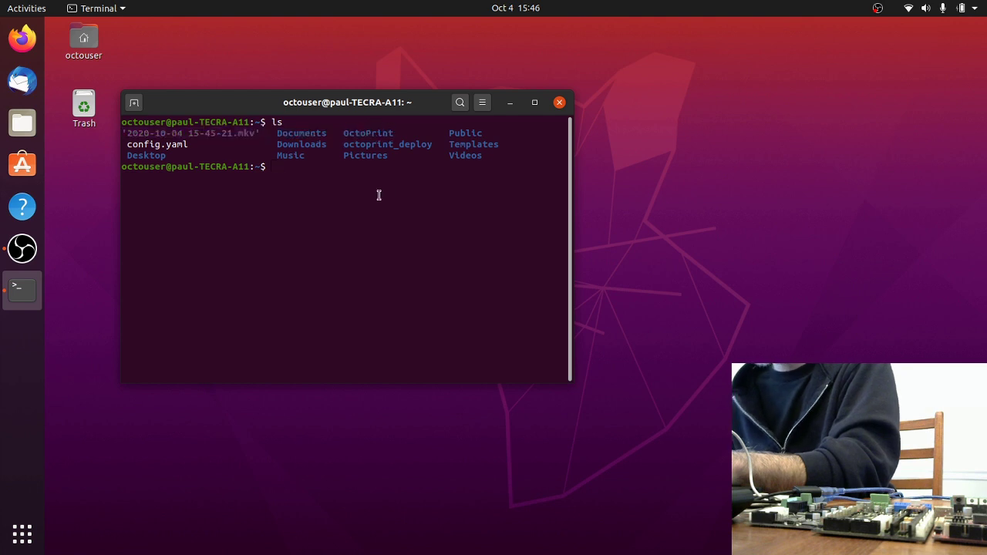
- Change into the OctoPrint folder and list its contents
text(cd Oct)
key(Tab)
key(Return)
text(ls)
key(Return)
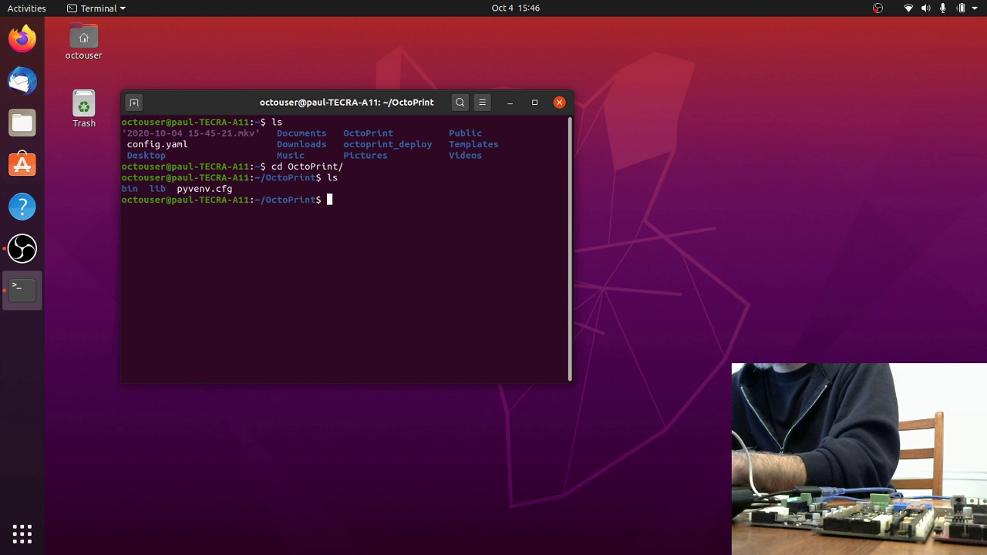
- Change into the bin folder, list its files, and start the server with ./octoprint server
text(cd bin)
key(Return)
text(ls)
key(Return)
text(.)
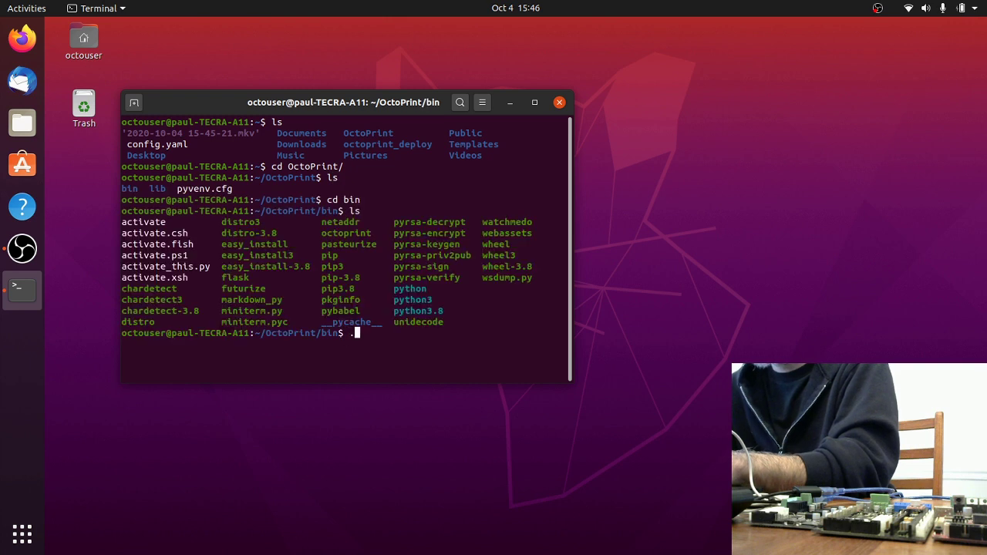
text(/octoprint server)
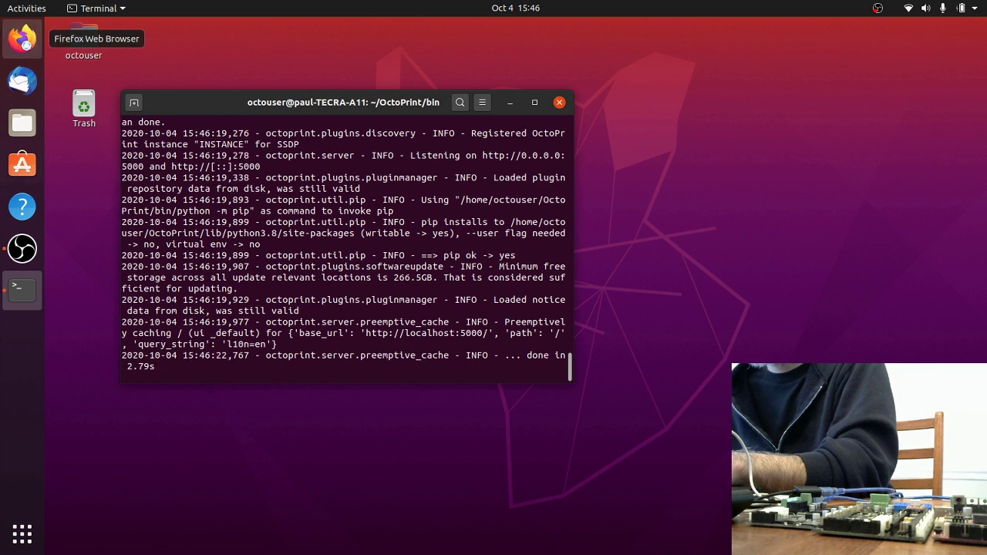
- Switch to Firefox and open the OctoPrint page at localhost:5000
click(22, 37)
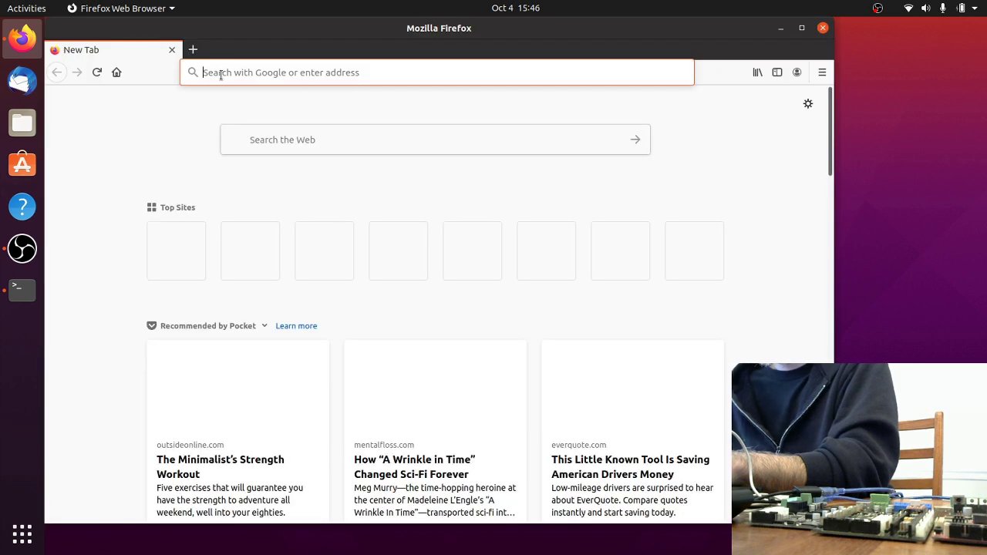
text(lolcahost:5000)
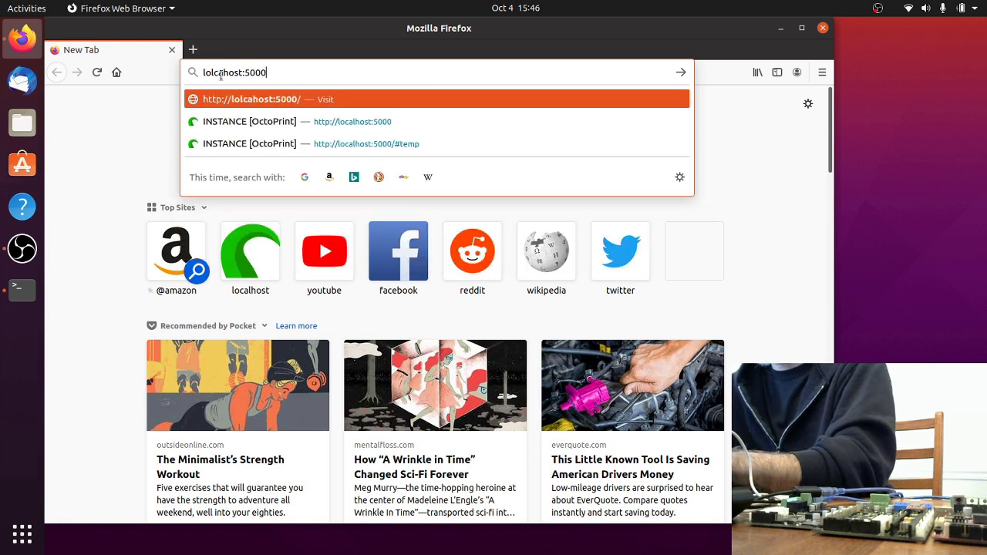
key(Return)
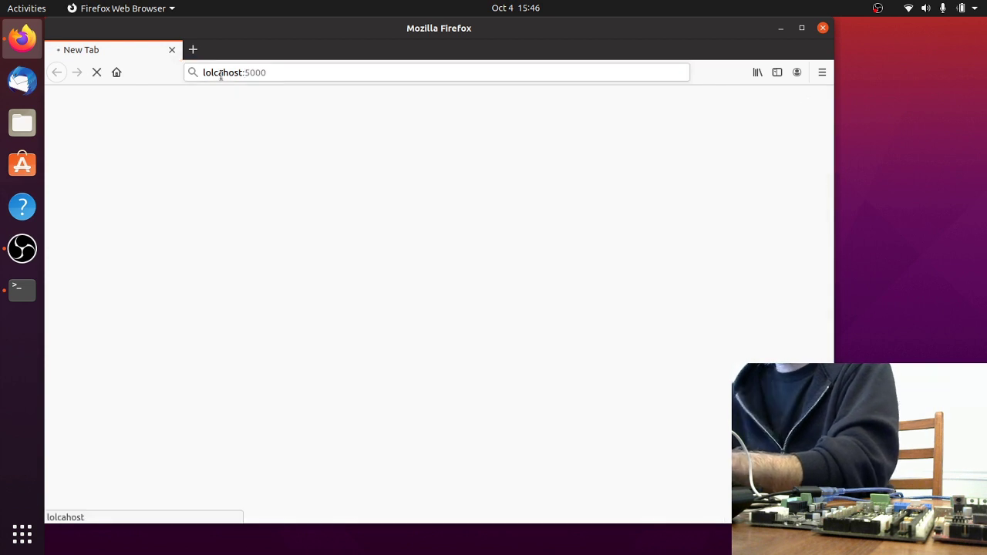
click(294, 69)
text(lolc)
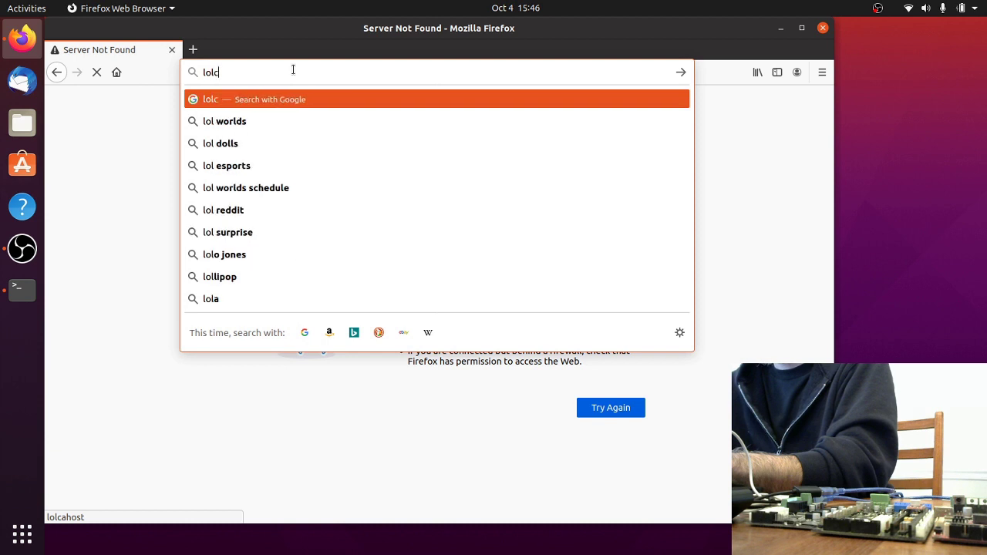
key(BackSpace)
text(calhost:5)
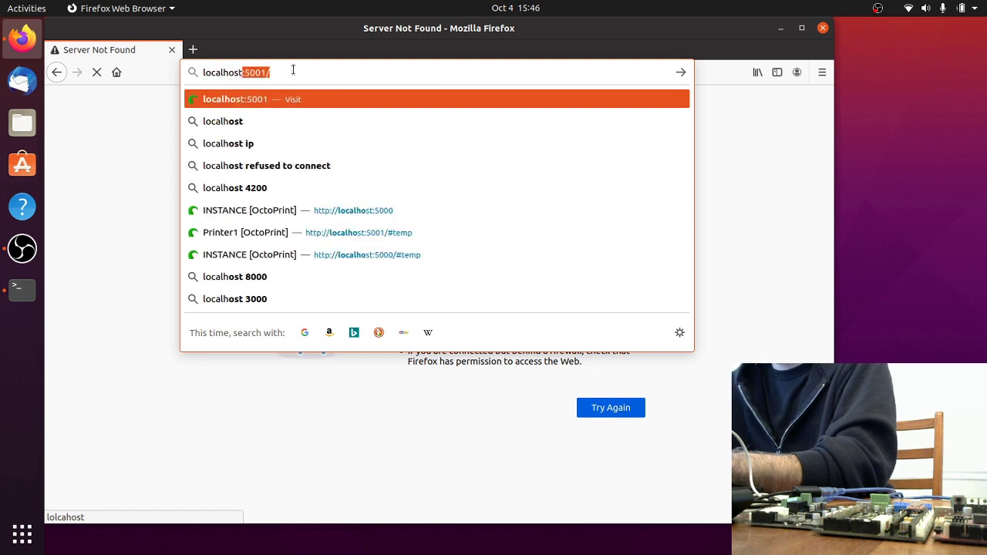
text(000)
key(Return)
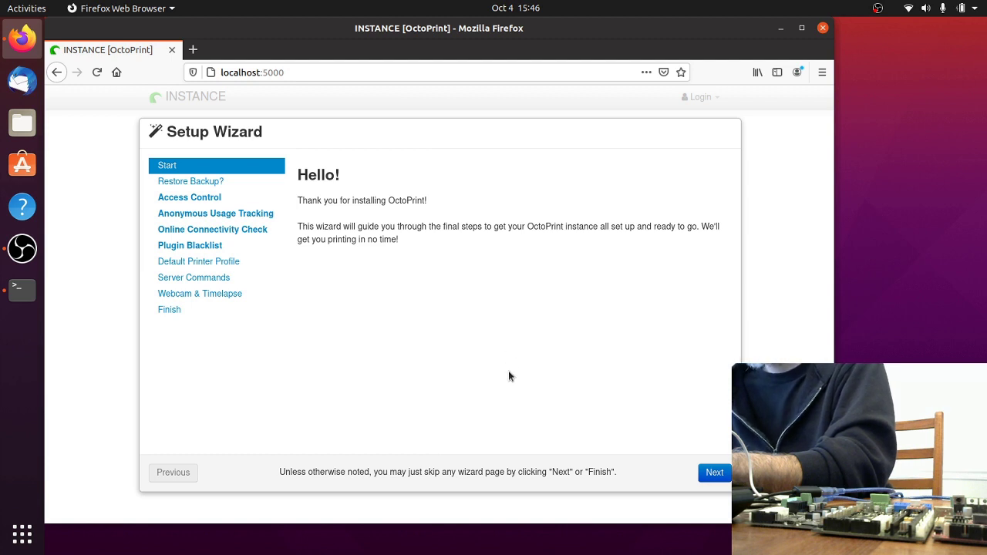
- Begin the Setup Wizard, skip restoring a backup, and go to the account fields under Access Control
click(714, 473)
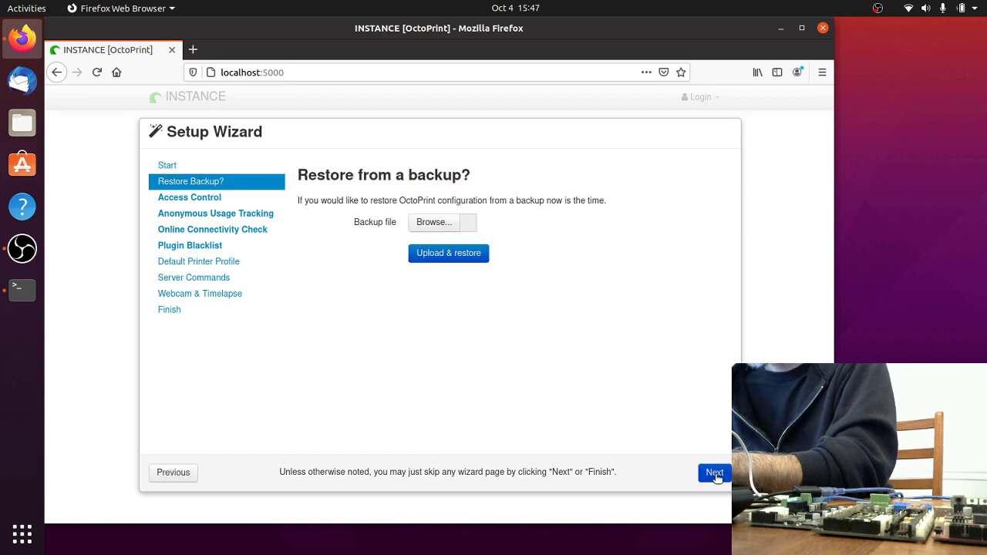
click(715, 474)
scroll(401, 316, down, 3)
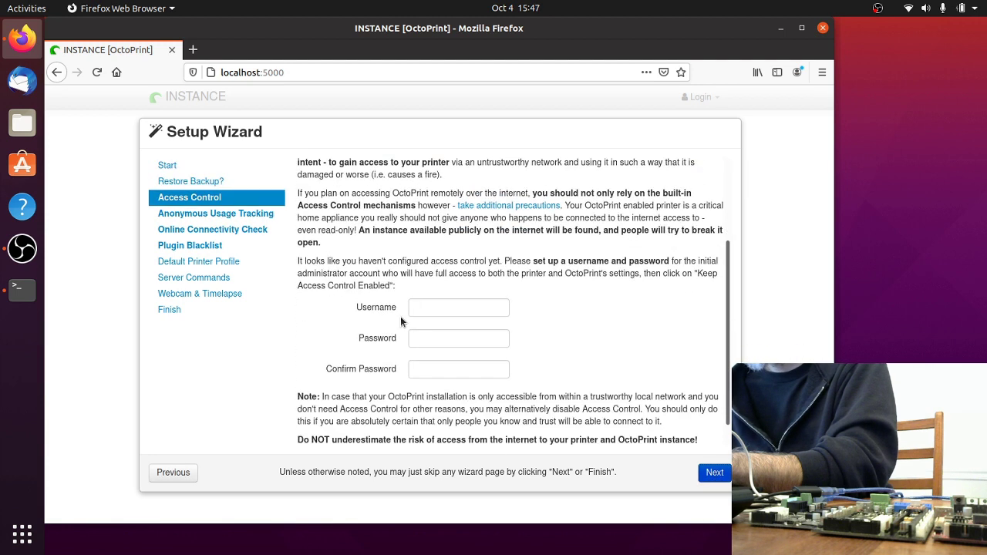
- Enter the administrator's username and password for Access Control and repeat the password in Confirm Password
click(423, 308)
text(paul)
key(Tab)
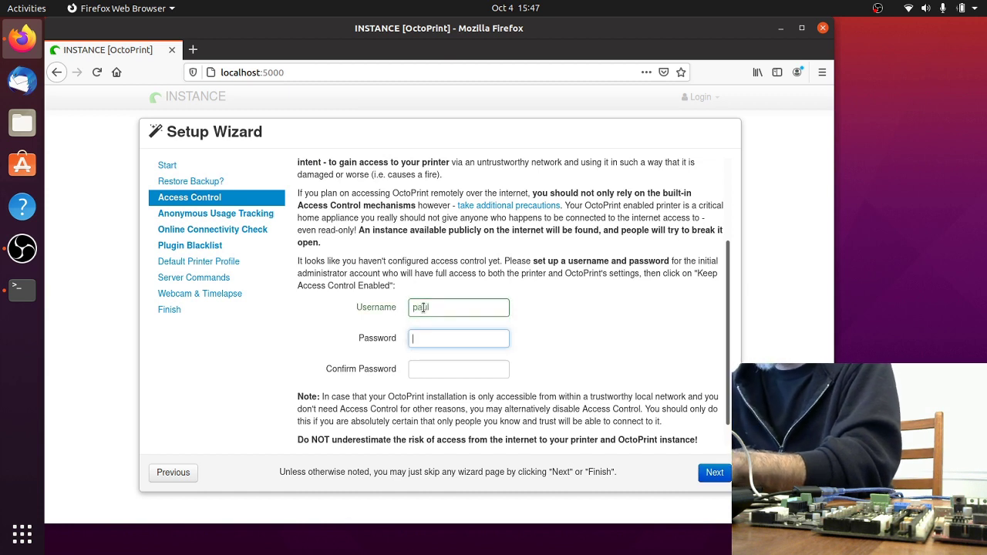
text(•••••••)
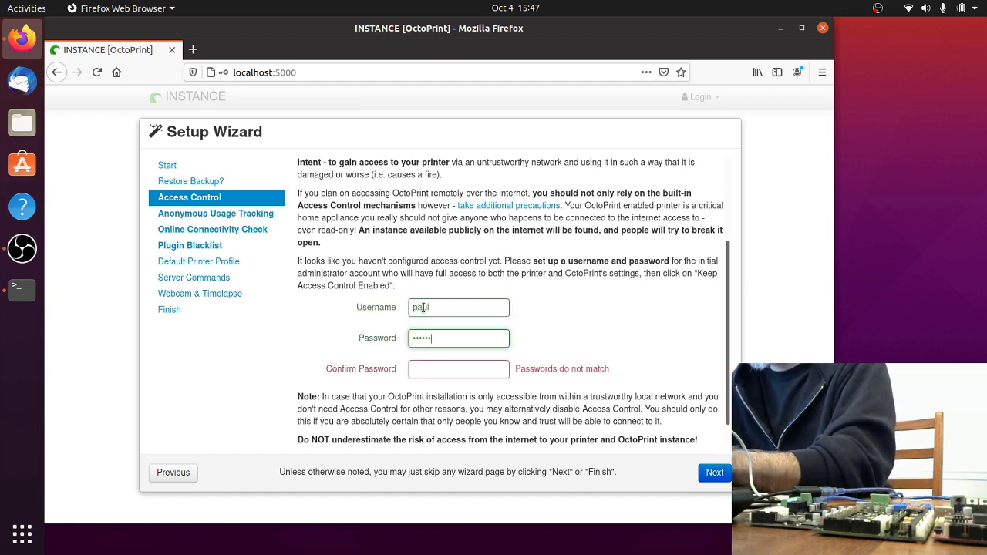
key(Tab)
text(•••••••)
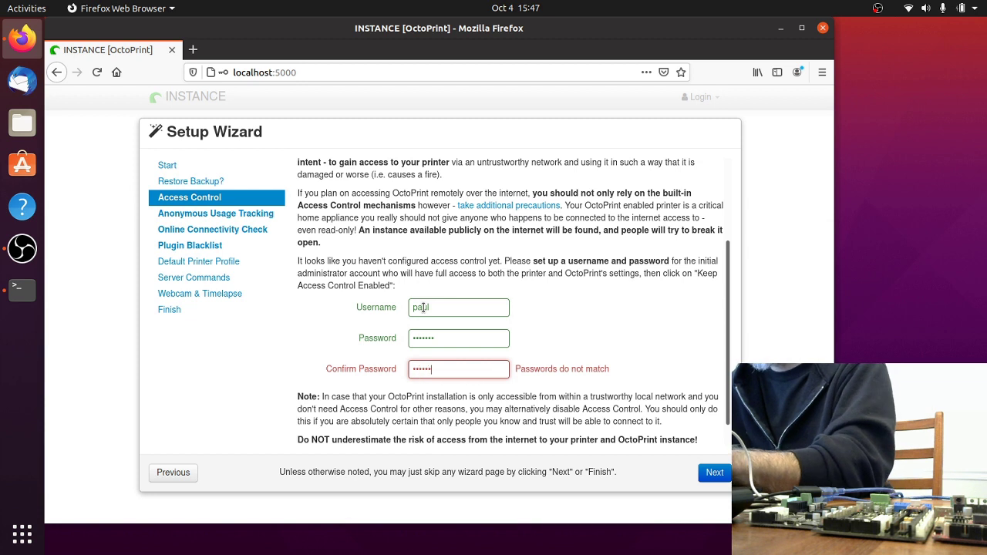
- Keep Access Control enabled, decline saving the login in the browser, and continue to Anonymous Usage Tracking
scroll(626, 420, down, 1)
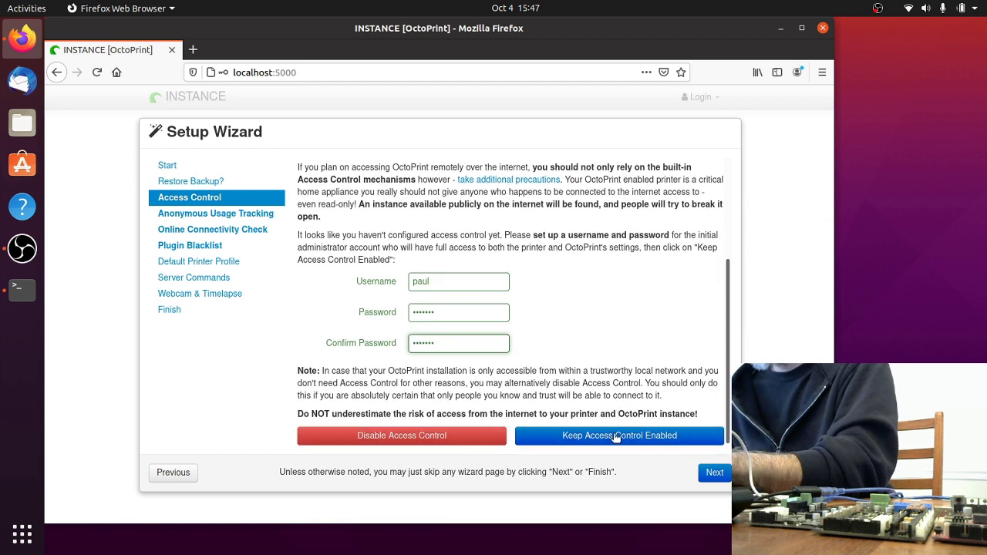
click(619, 436)
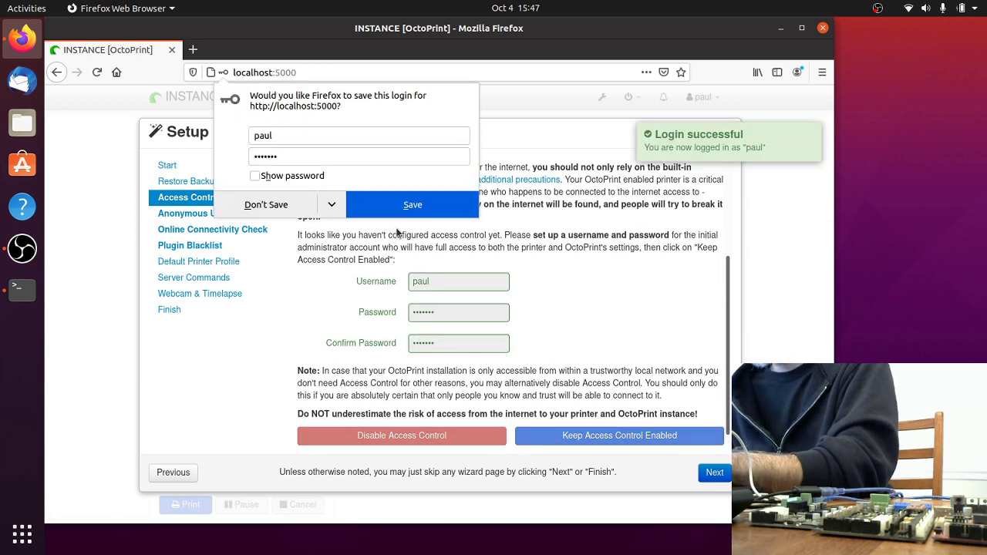
click(266, 205)
click(716, 473)
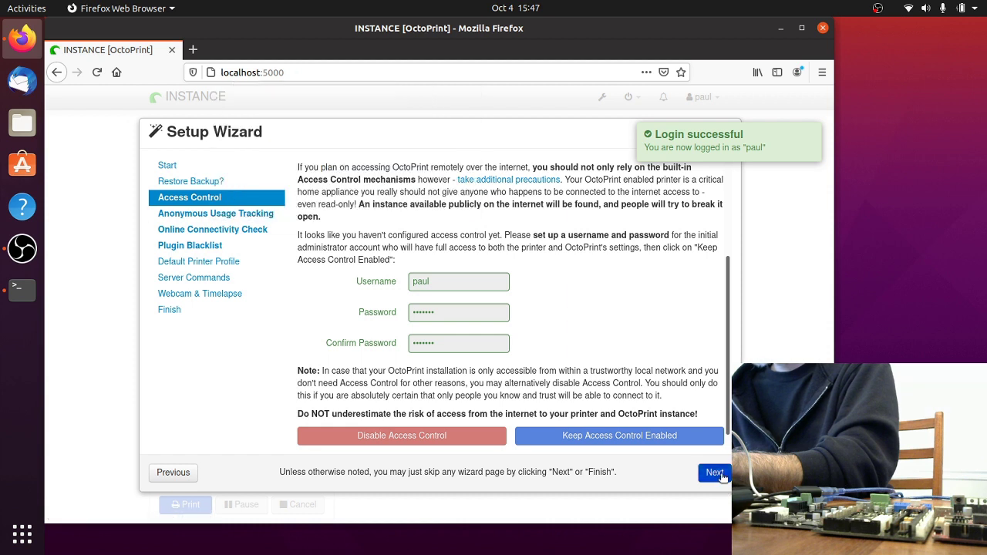
- Enable anonymous usage tracking and the online connectivity check, keeping the default host, port and hostname
click(621, 355)
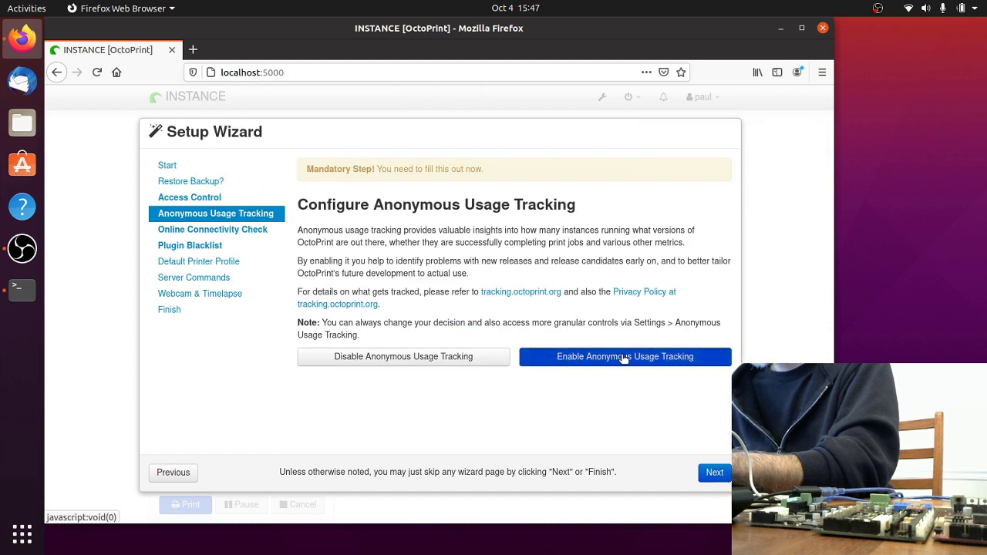
click(713, 473)
scroll(675, 411, down, 5)
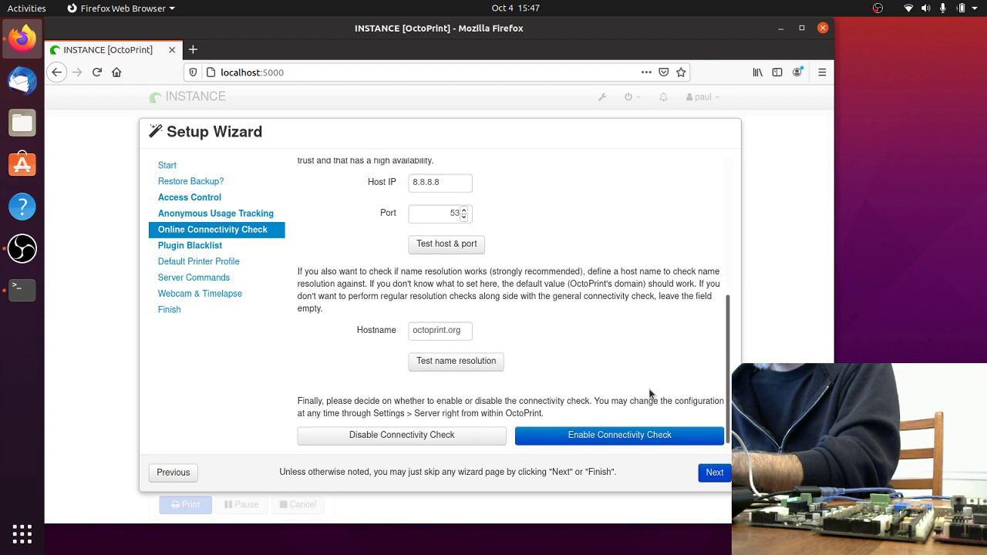
click(627, 435)
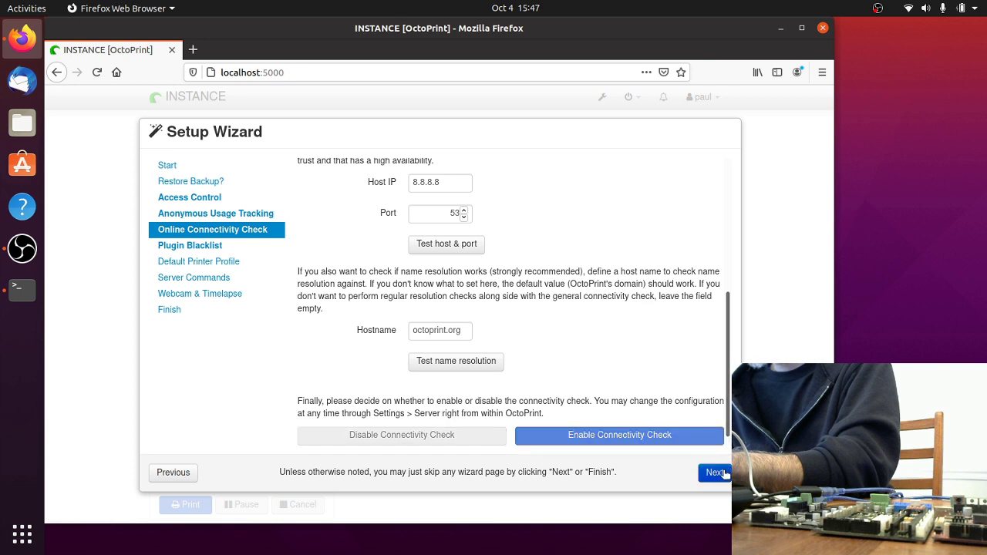
click(715, 473)
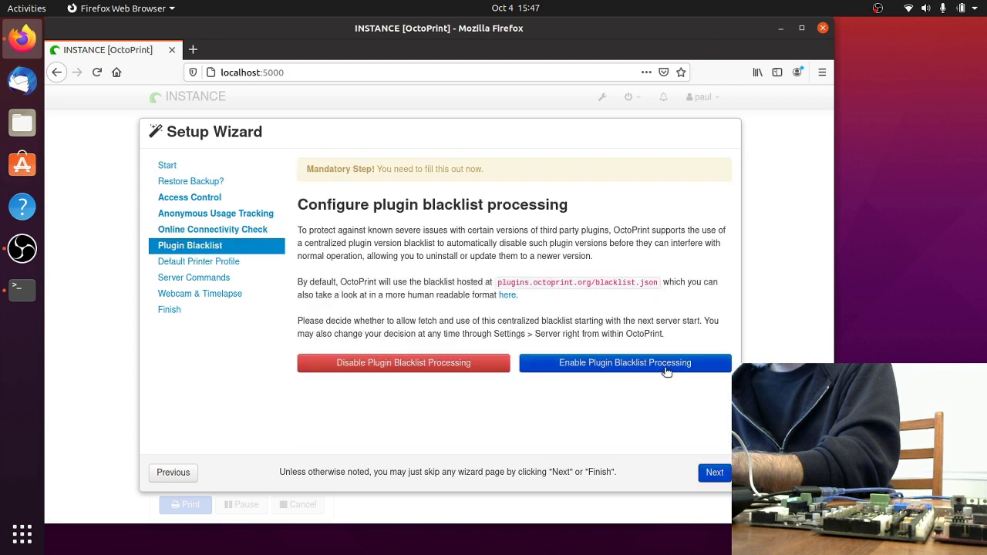
- Enable plugin blacklist processing, then review the default printer profile's print bed and build volume and keep its settings
click(665, 366)
click(715, 472)
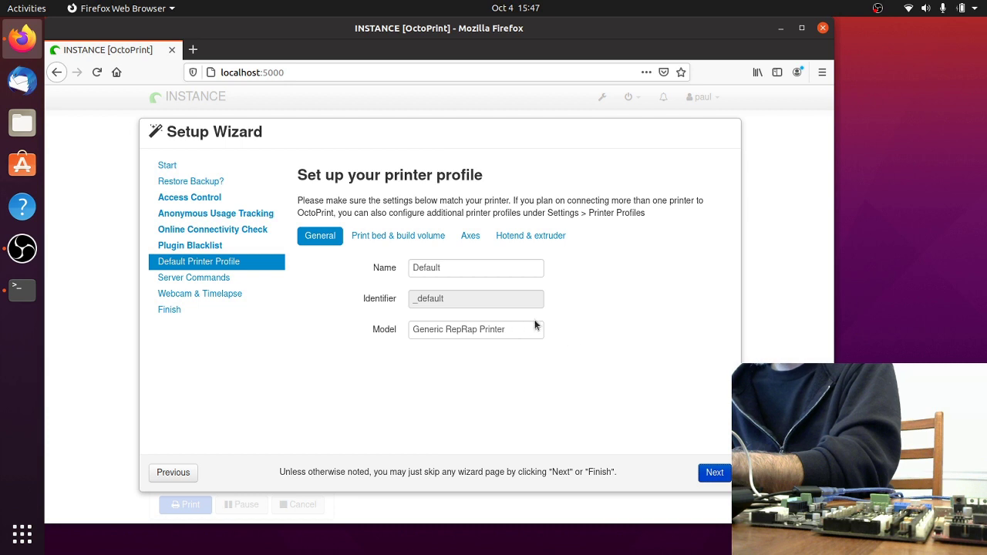
click(415, 236)
scroll(540, 316, down, 5)
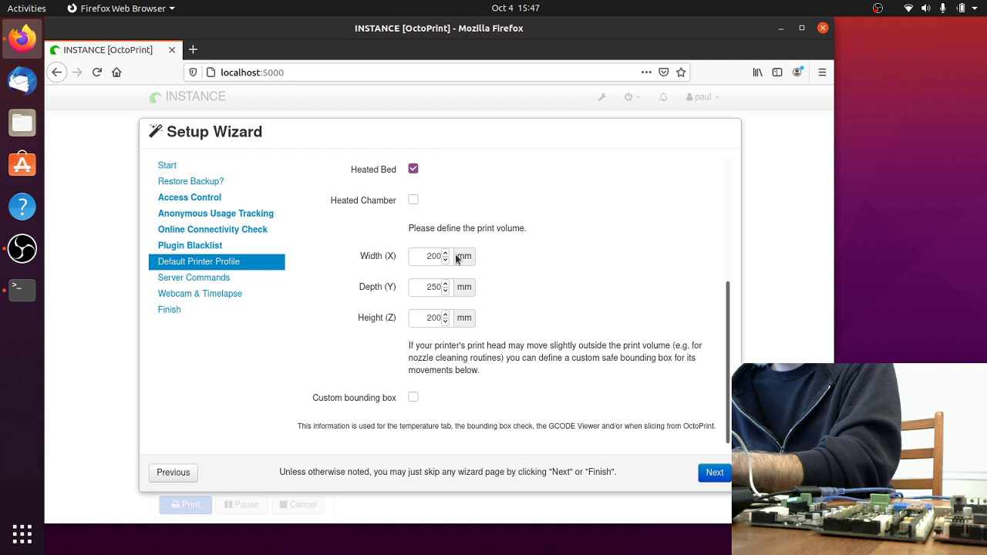
scroll(508, 281, up, 4)
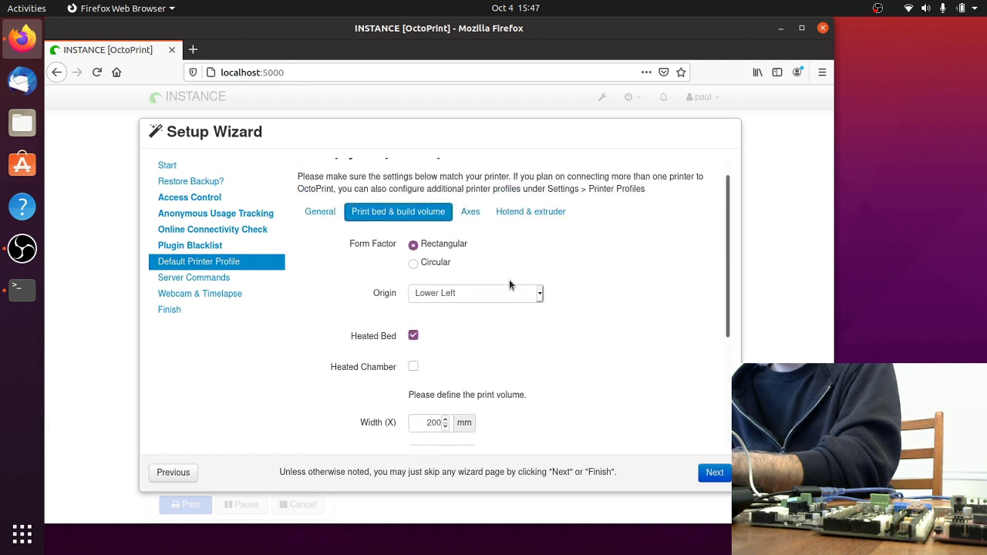
click(703, 472)
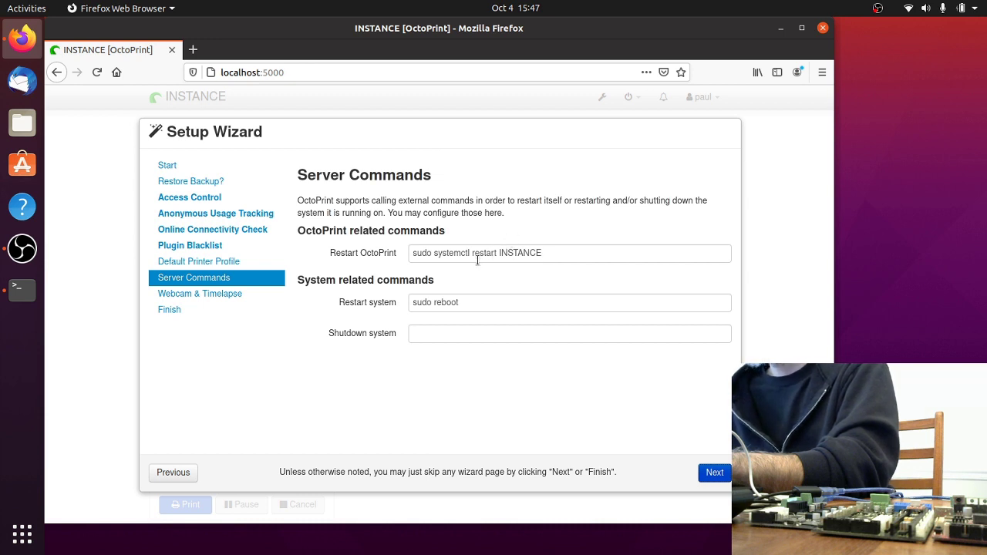
- Leave the server commands and the webcam and timelapse settings as they are and finish the Setup Wizard
click(714, 472)
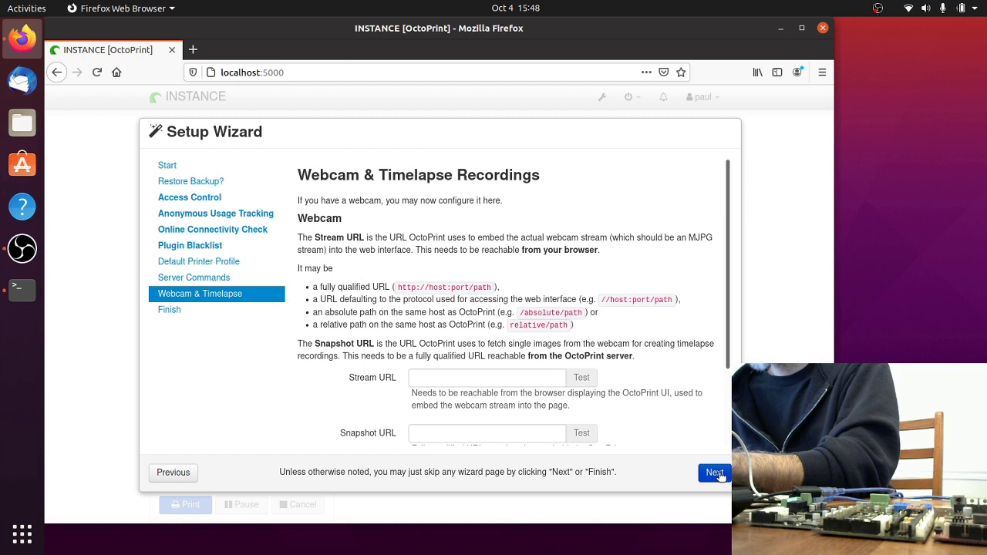
click(715, 473)
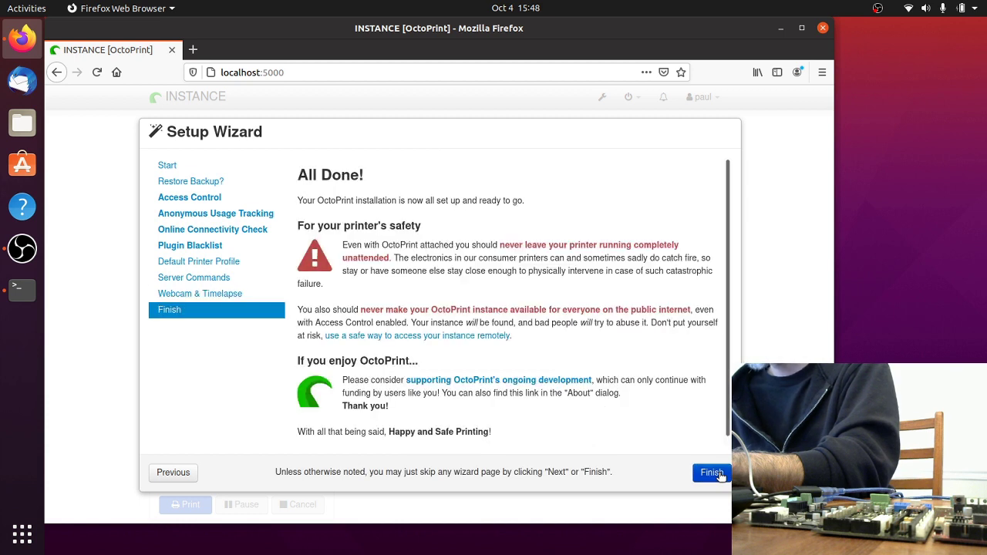
click(711, 473)
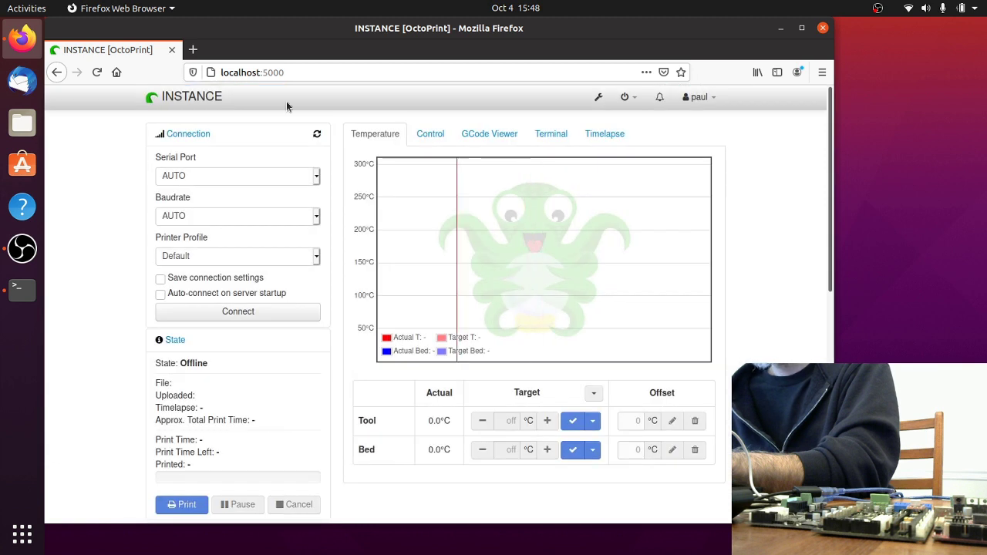
- Switch to the terminal, stop the running OctoPrint server, and check the OctoPrint page in Firefox
drag(252, 36, 298, 46)
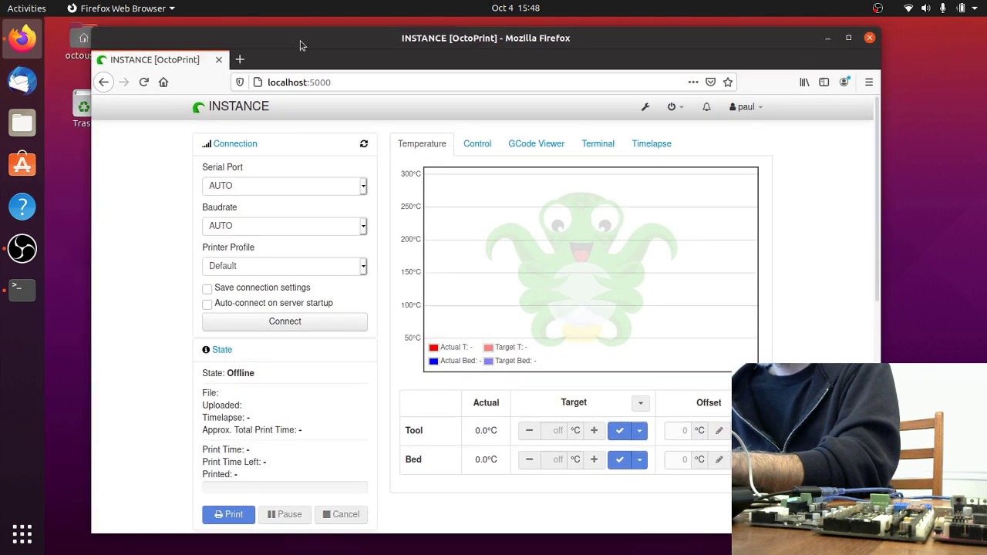
click(17, 289)
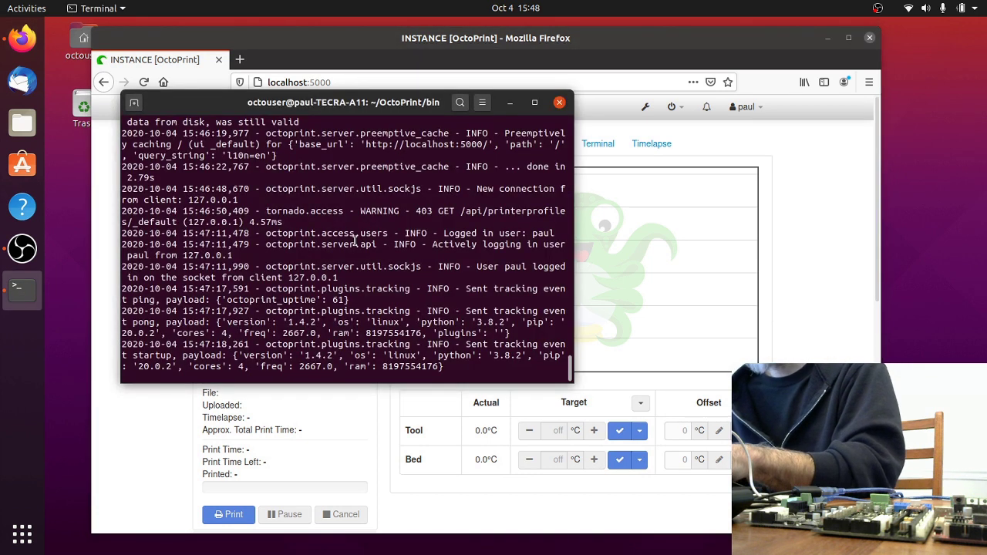
key(ctrl+c)
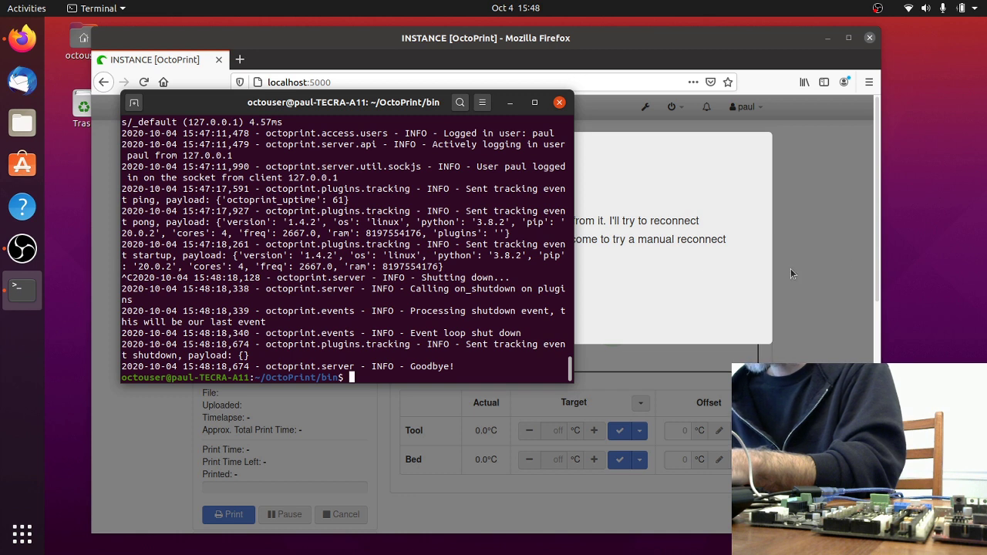
click(671, 249)
triple_click(169, 211)
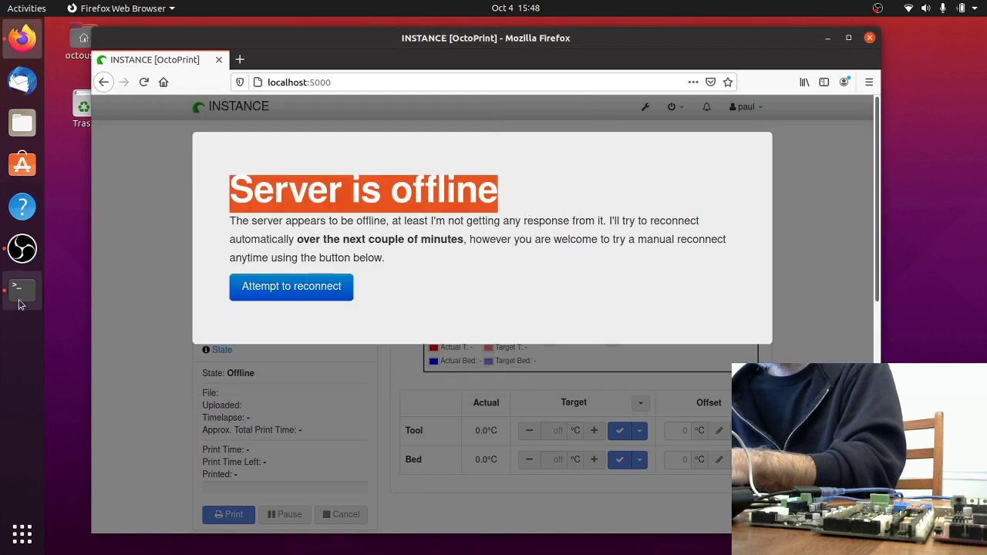
- Return to the terminal, go to the home directory, change into octoprint_deploy, and list its files
click(22, 289)
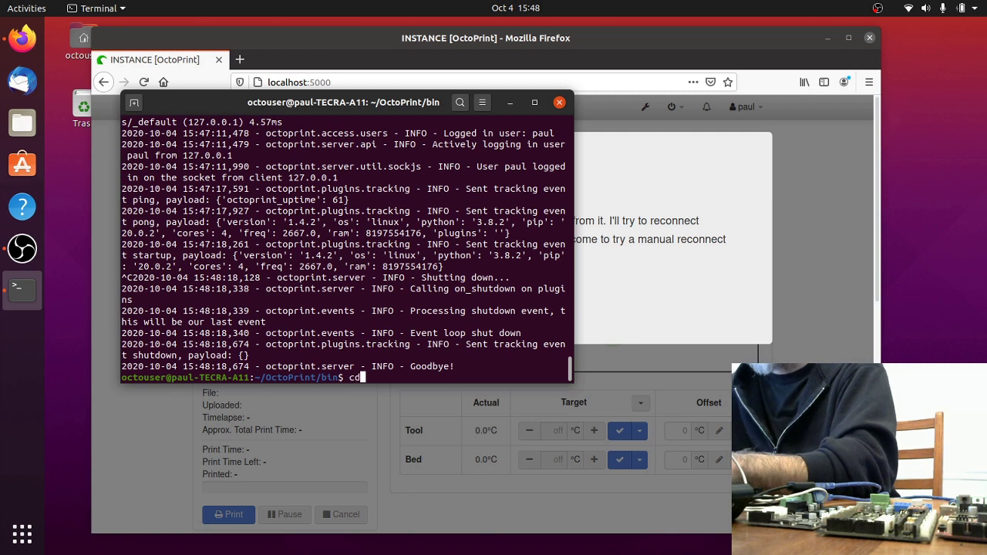
key(Return)
text(cd oc)
key(Tab)
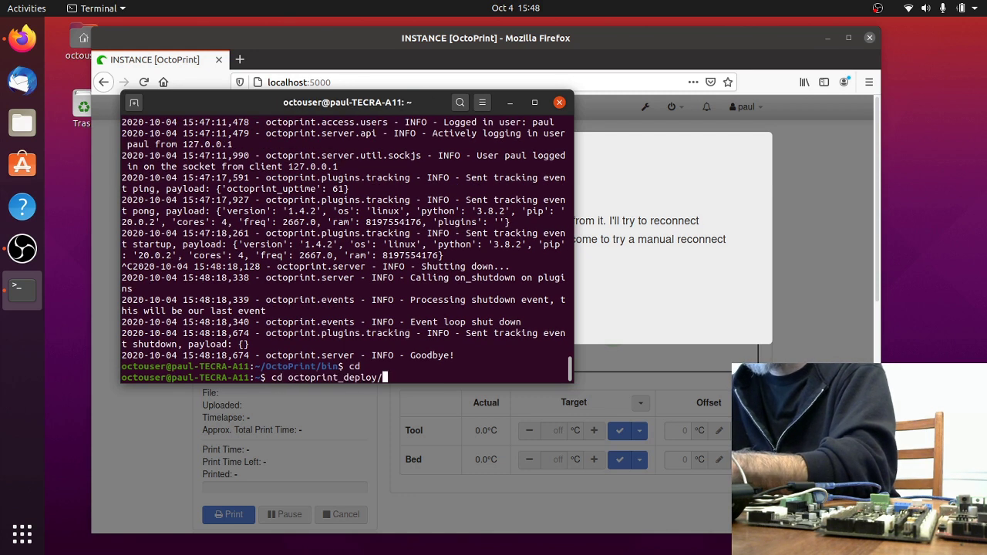
key(Return)
text(ls)
key(Return)
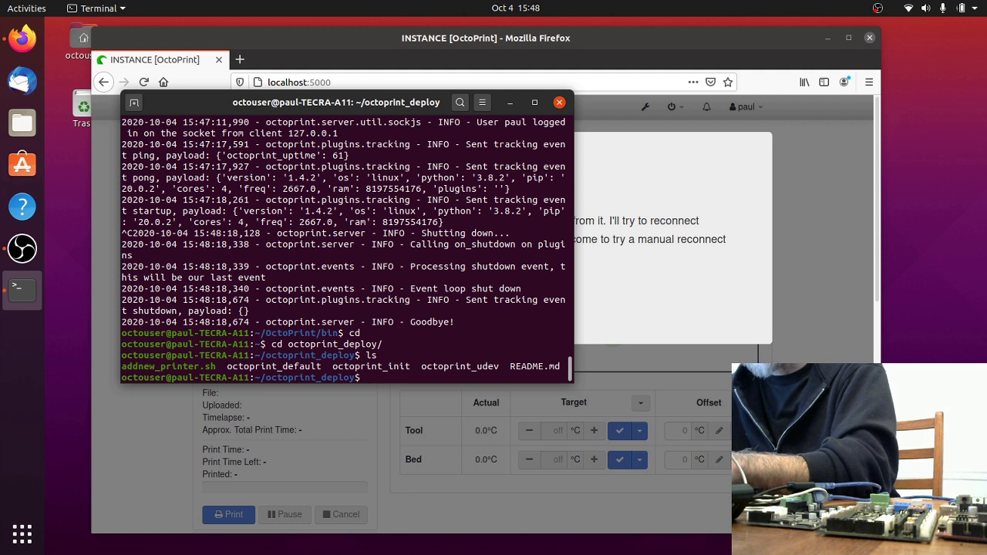
- Run the new-printer script with sudo ./addnew_printer.sh
text(sudo )
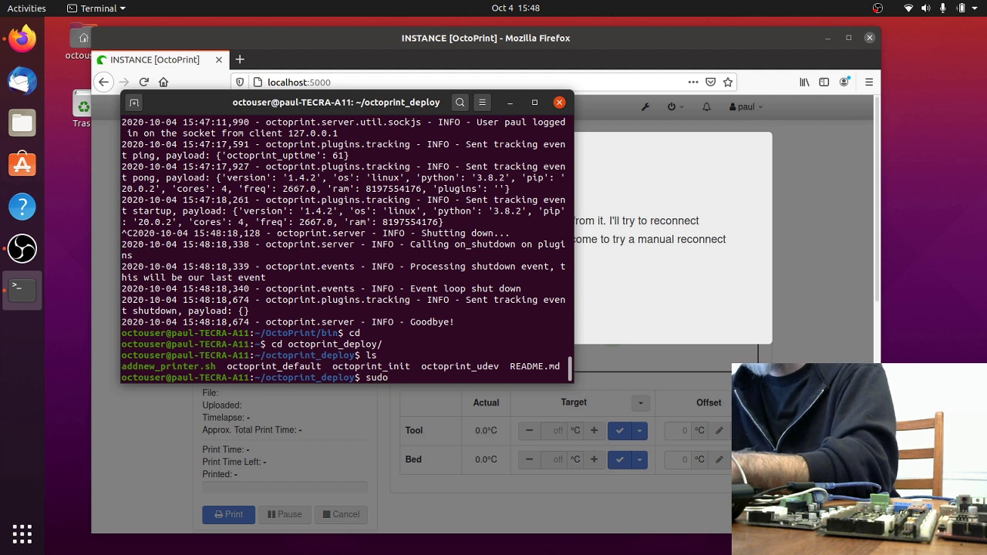
text(addnew)
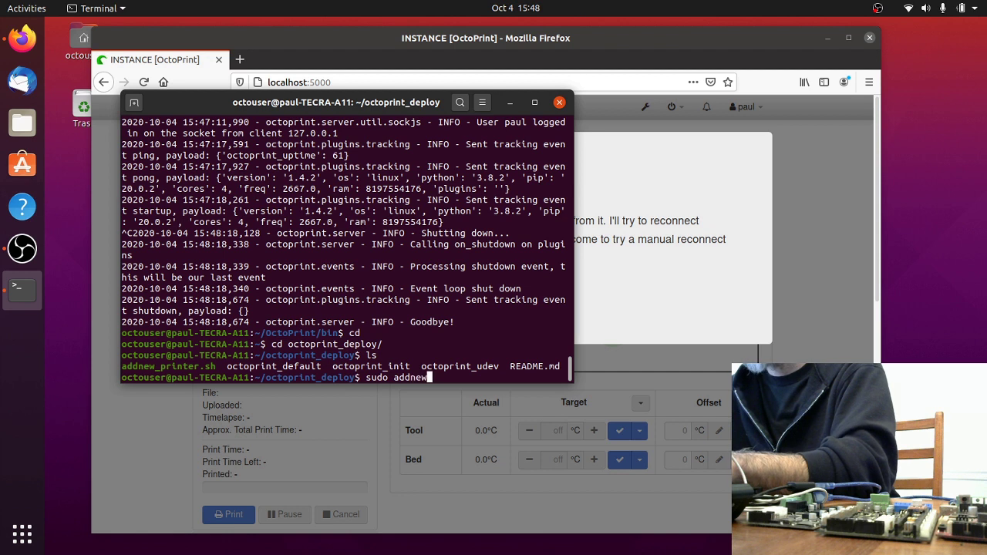
key(BackSpace)
key(BackSpace)
key(BackSpace)
key(BackSpace)
key(BackSpace)
key(BackSpace)
text(./addnew)
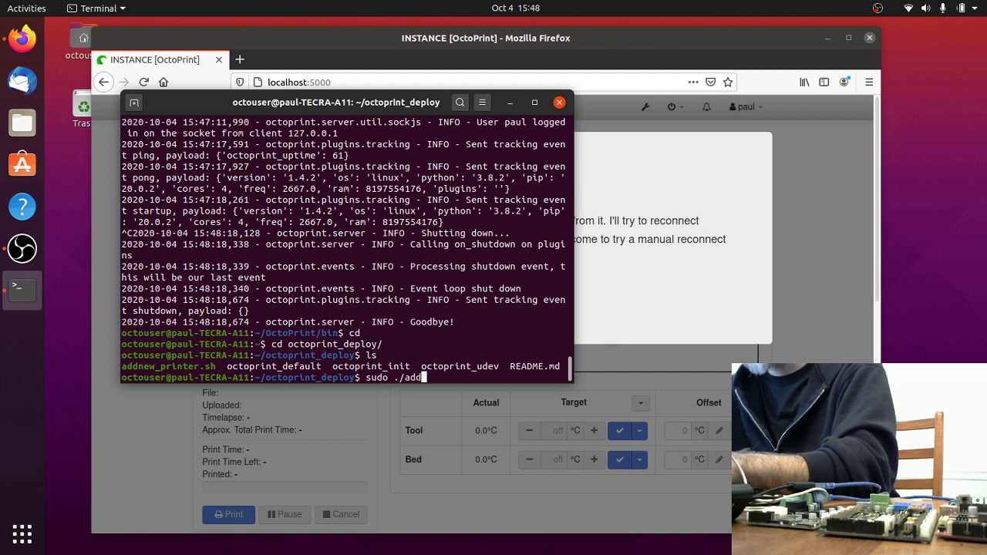
key(Tab)
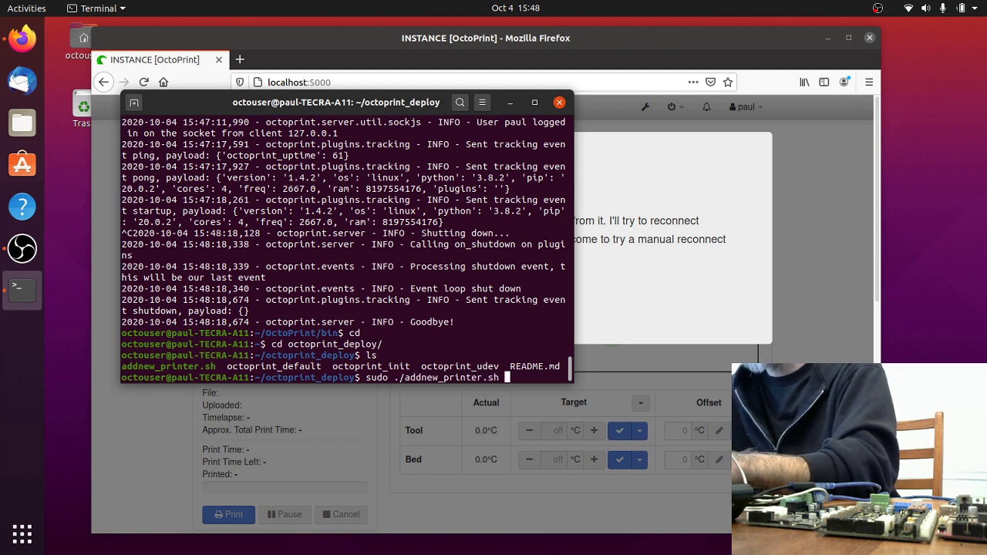
key(Return)
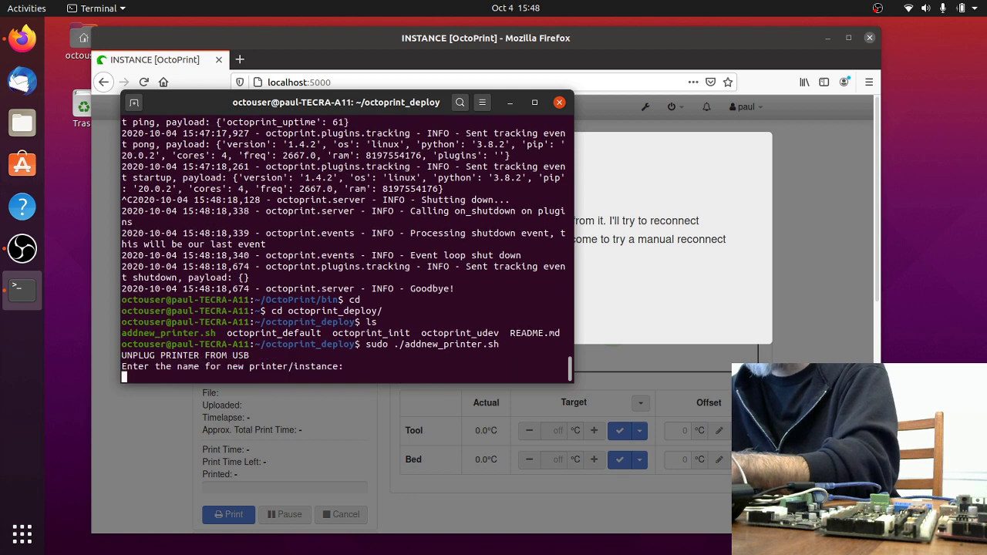
- Name the new printer instance Printer1 and accept the automatically incremented port
text(Printer1)
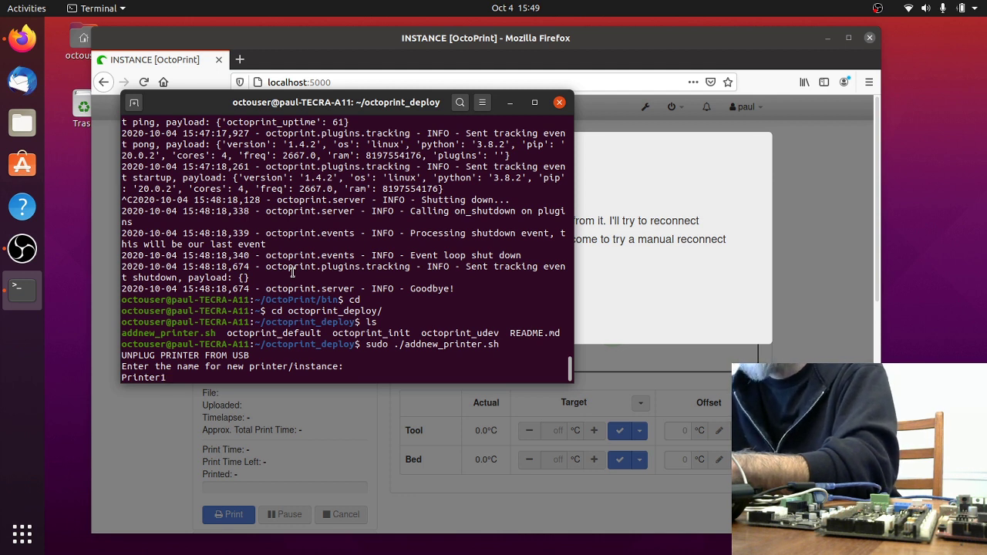
key(Return)
double_click(292, 276)
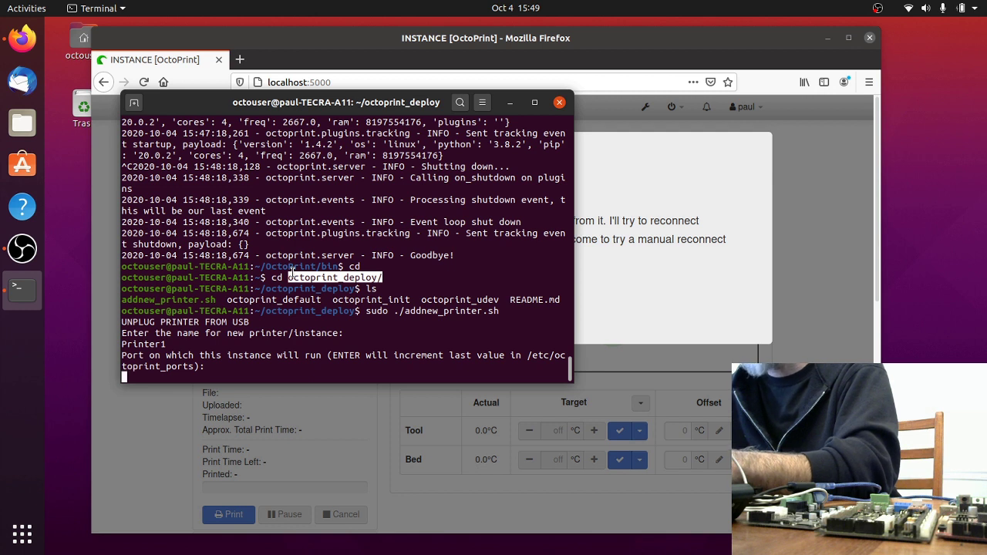
click(292, 275)
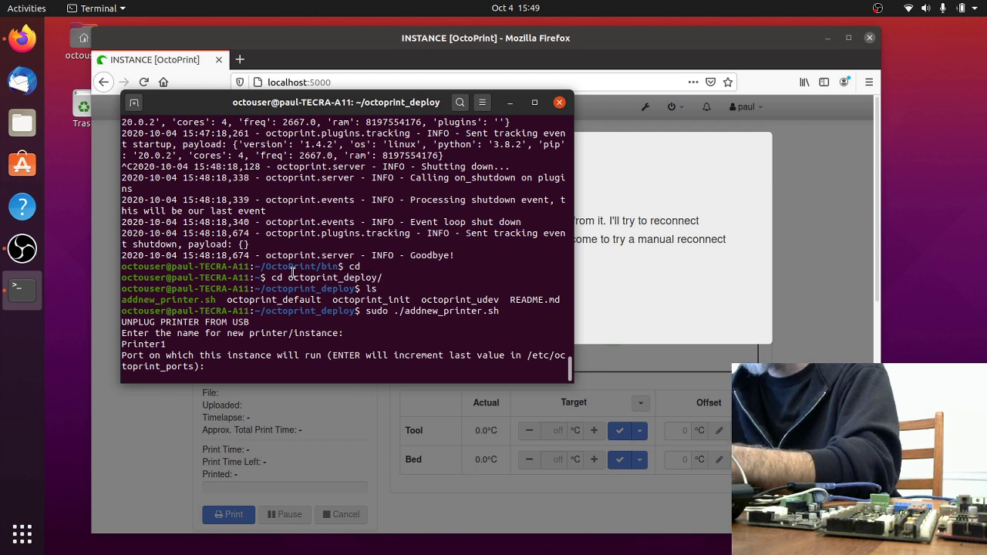
key(Return)
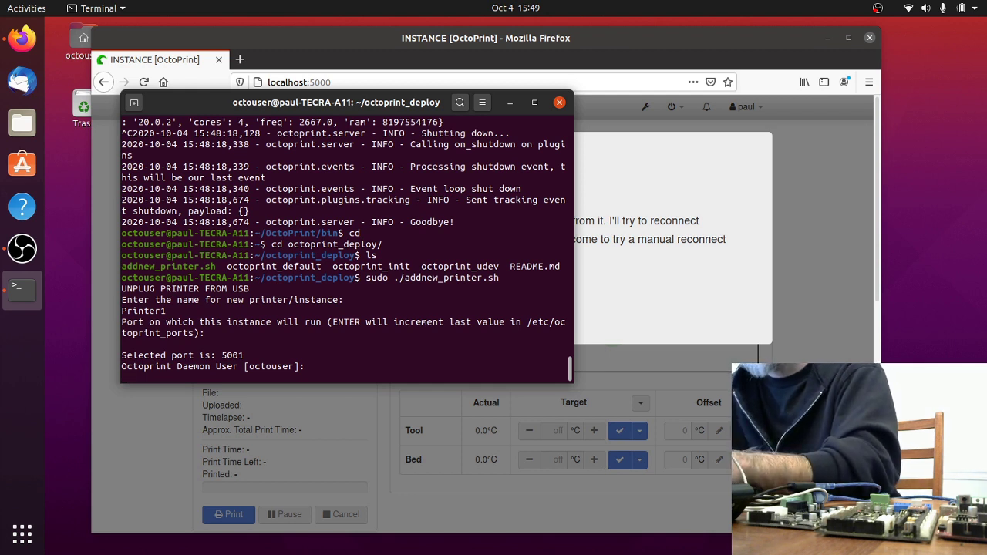
- Accept the default daemon user, daemon path and config path, and answer y to auto-detecting the printer's serial number
key(Return)
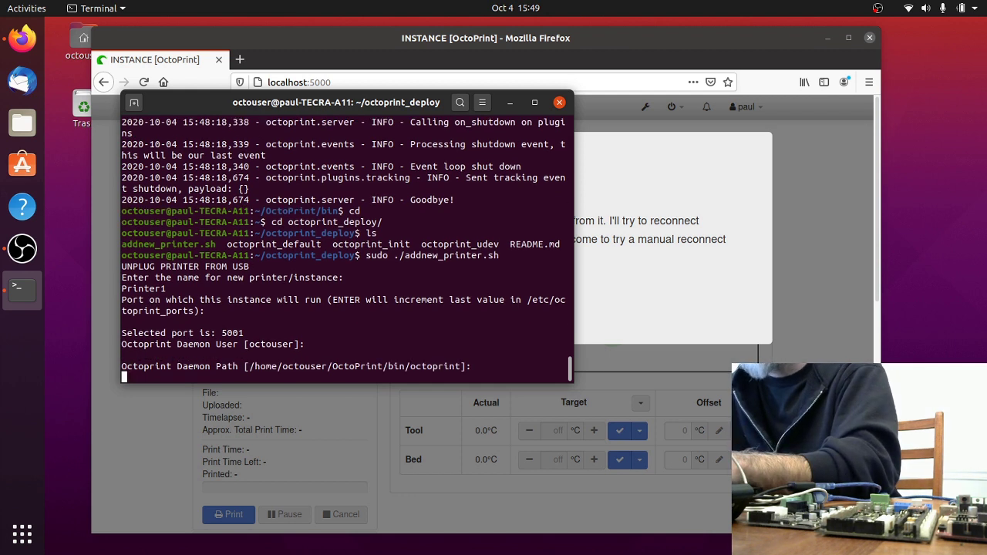
key(Return)
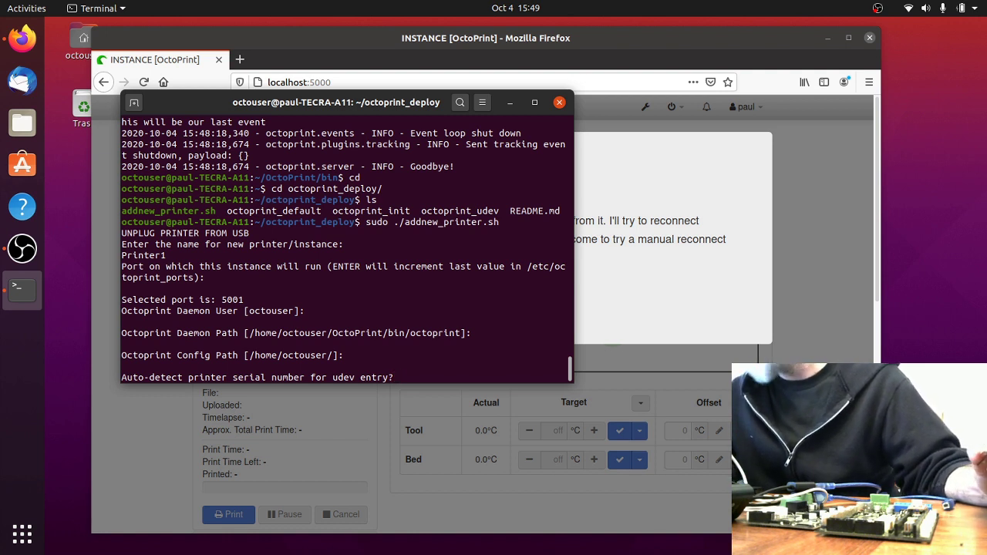
text(y)
key(Return)
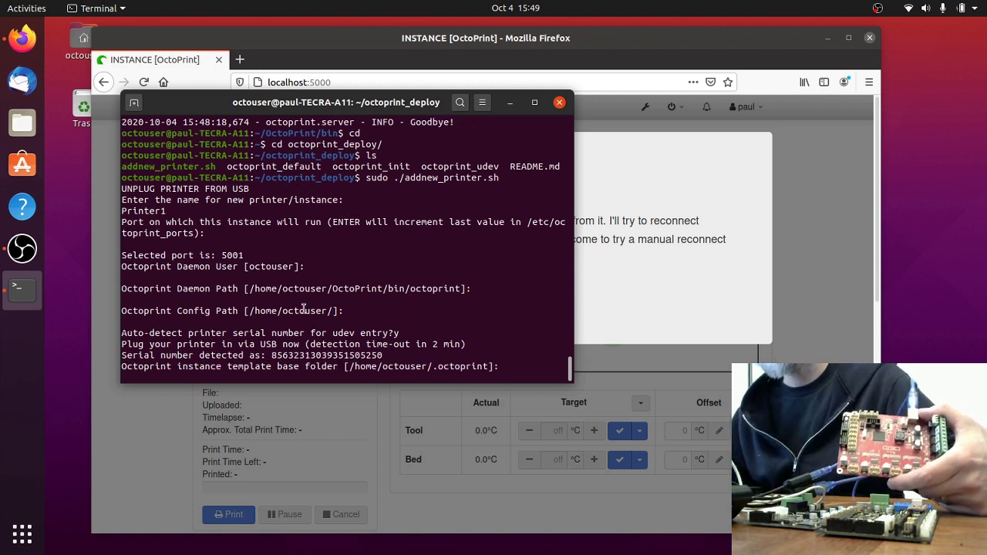
- Highlight the detected printer serial number, clear the selection, and accept the default instance template base folder
drag(271, 355, 386, 355)
click(391, 355)
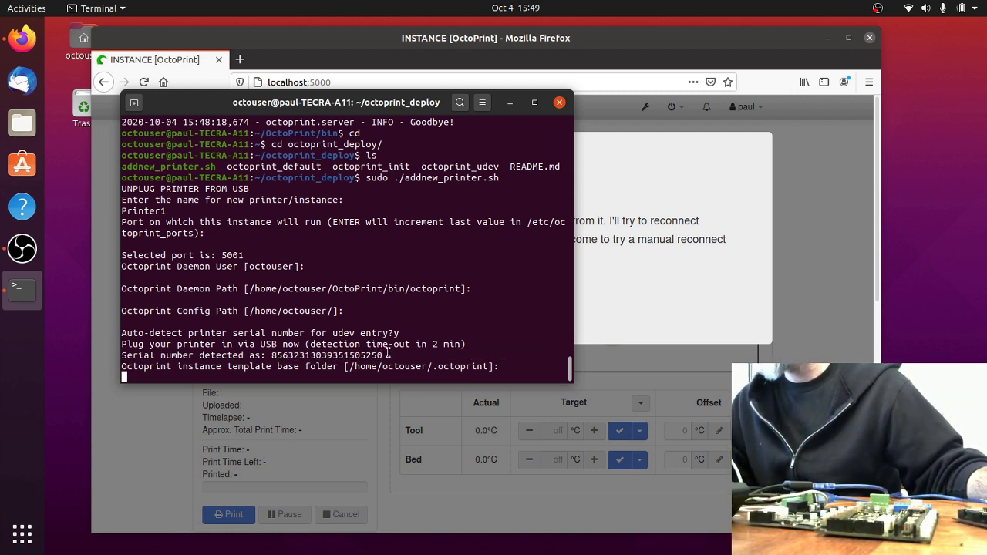
key(Return)
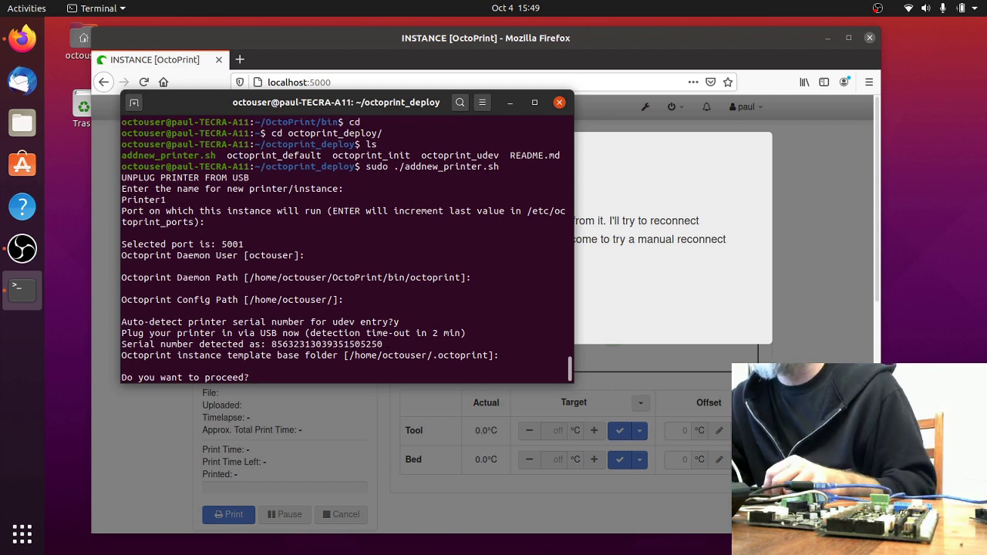
- Answer y to proceed with creating the Printer1 instance
text(y)
key(Return)
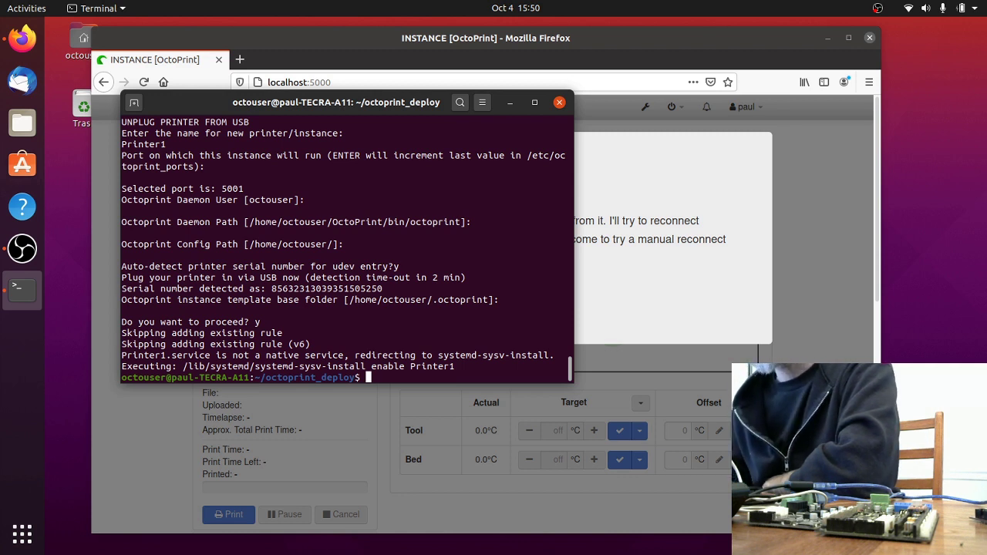
- Switch to Firefox and open the new instance at localhost:5001
click(389, 46)
click(339, 83)
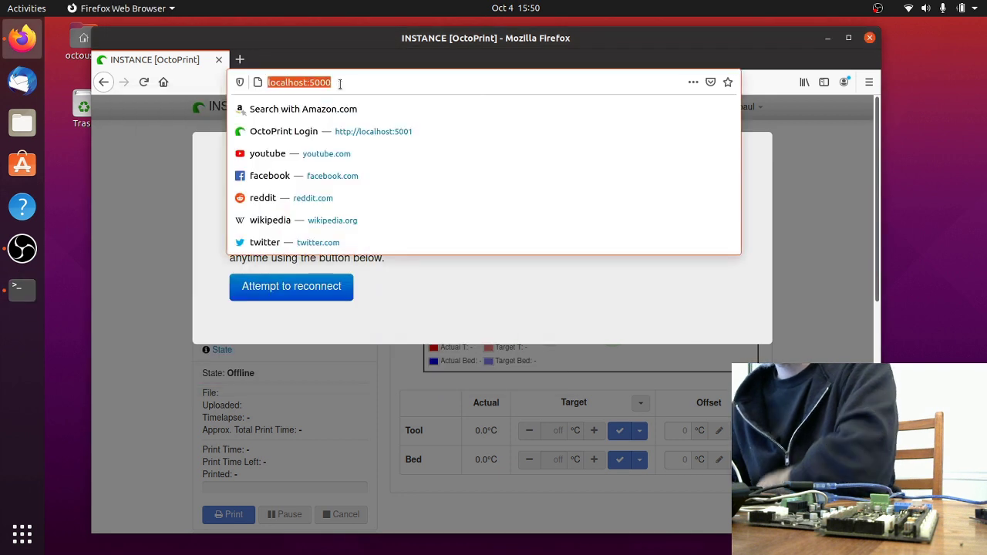
click(340, 83)
key(BackSpace)
text(1)
key(Return)
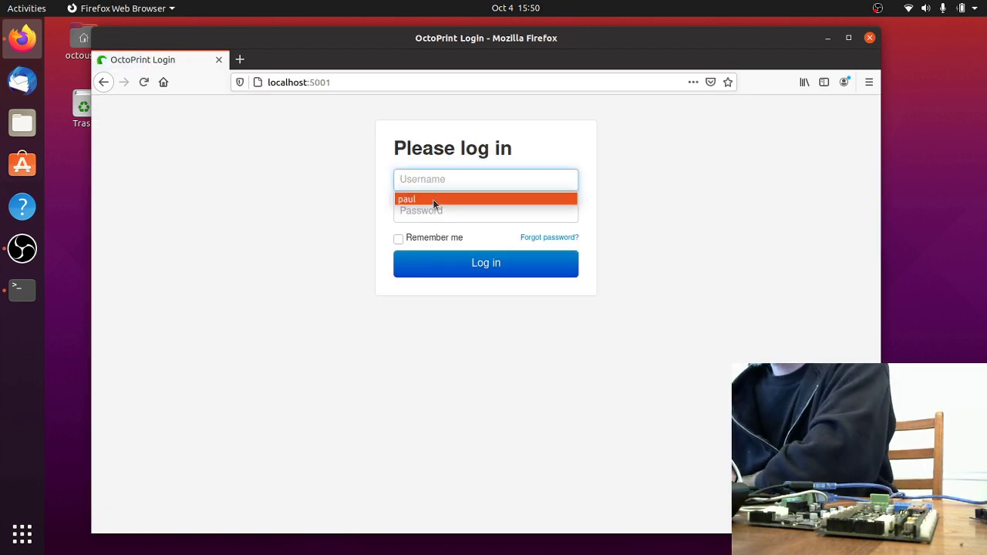
- Log in to the instance with the suggested username and the account password, and decline saving the login
click(436, 200)
click(443, 216)
text(*******)
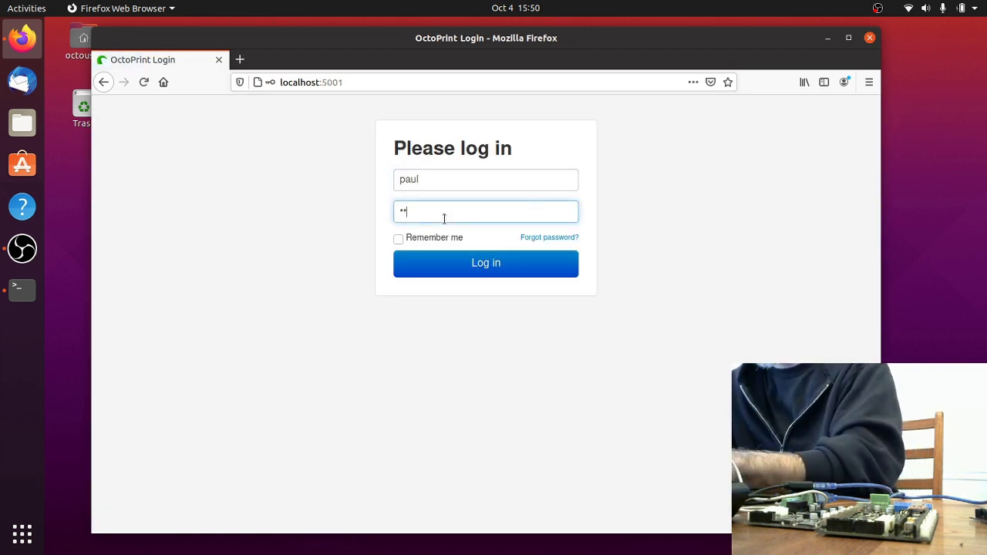
key(Return)
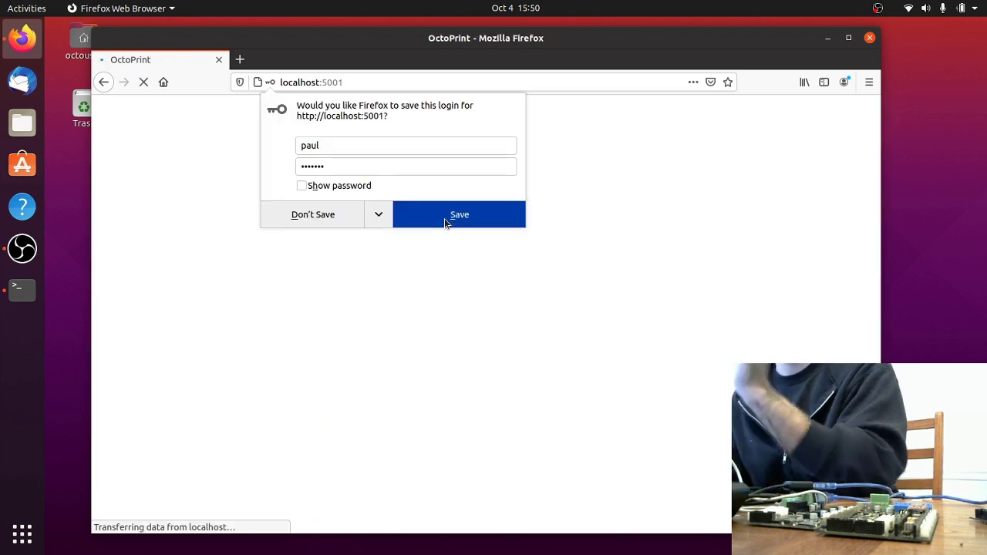
click(326, 220)
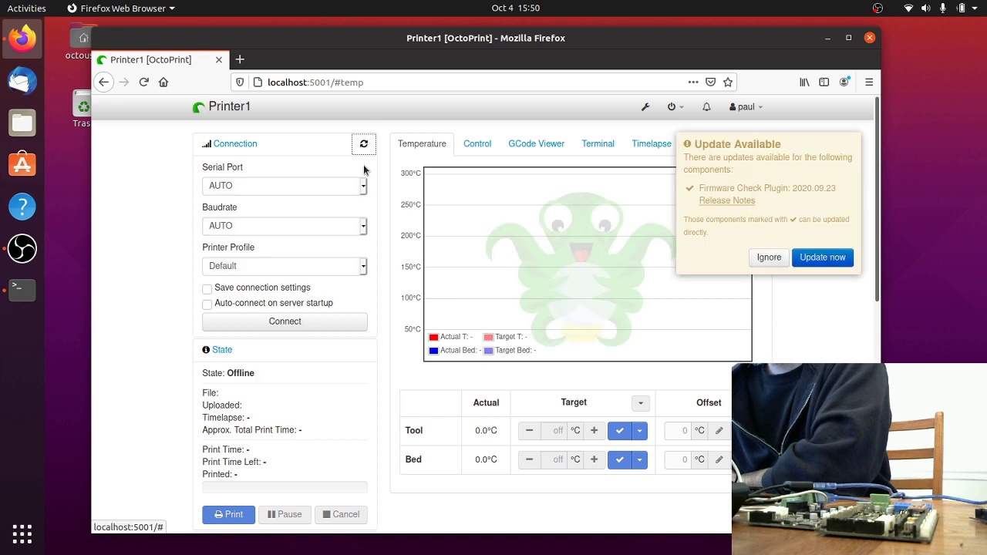
- Select /dev/octo_Printer1 as the serial port and connect to the printer
click(364, 186)
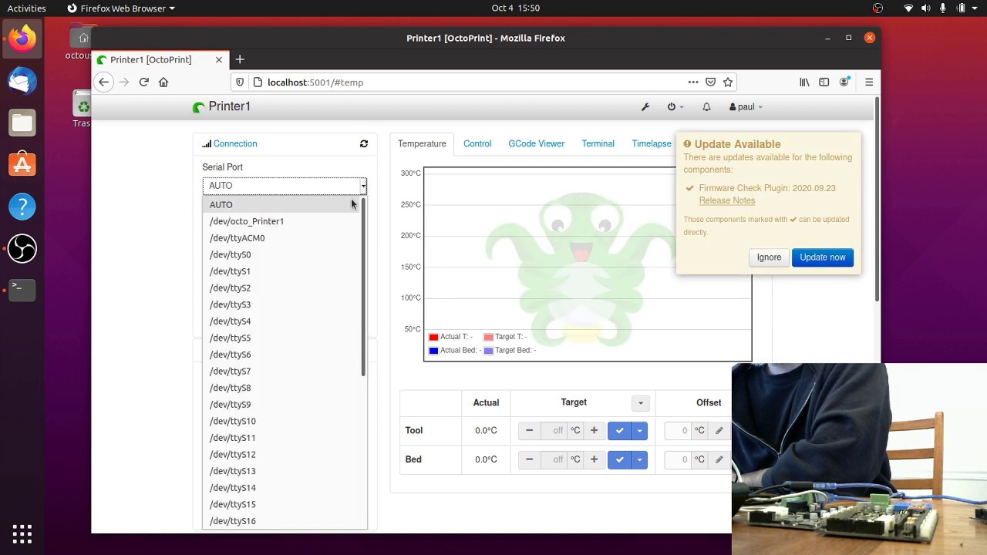
click(290, 223)
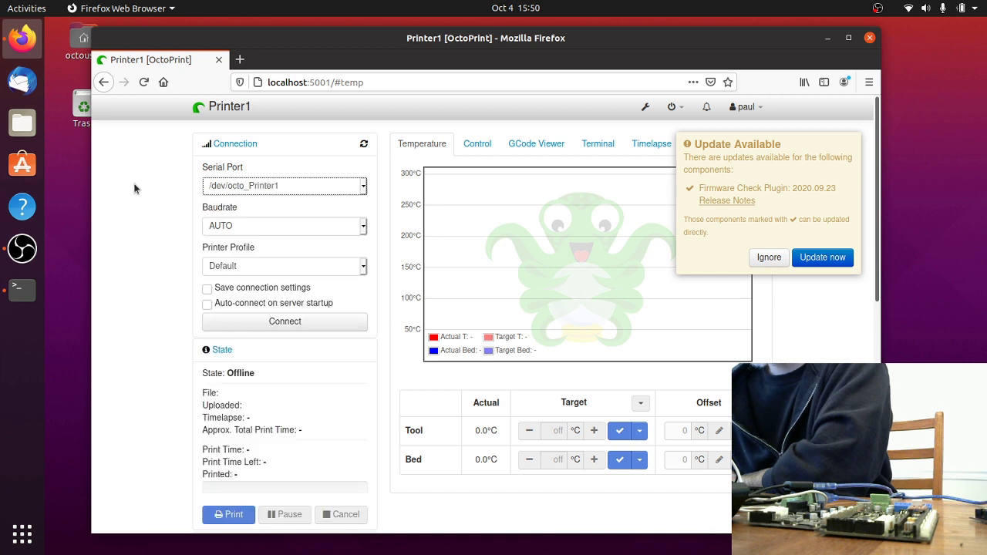
click(309, 323)
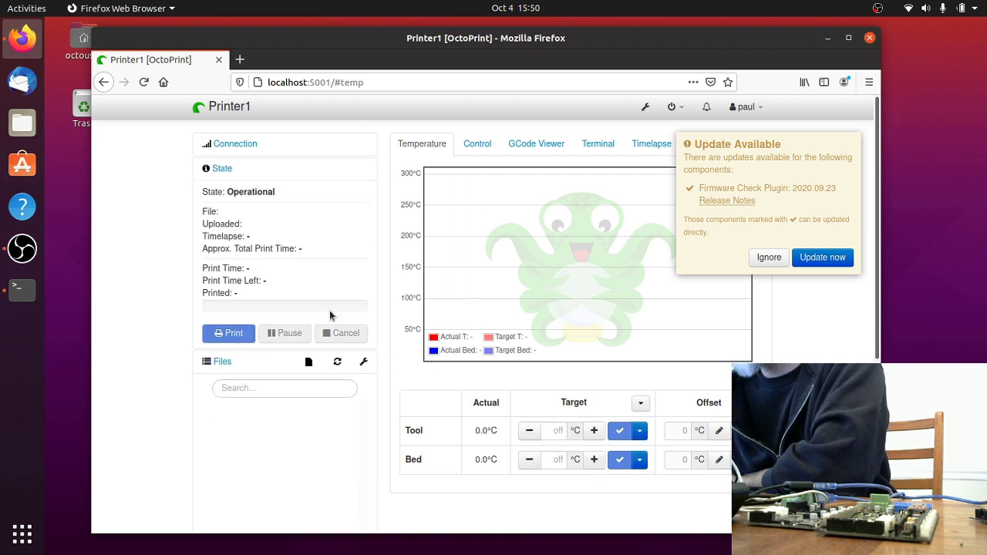
- Review Printer1's terminal output and ignore the available Firmware Check Plugin update
click(591, 142)
scroll(531, 260, down, 4)
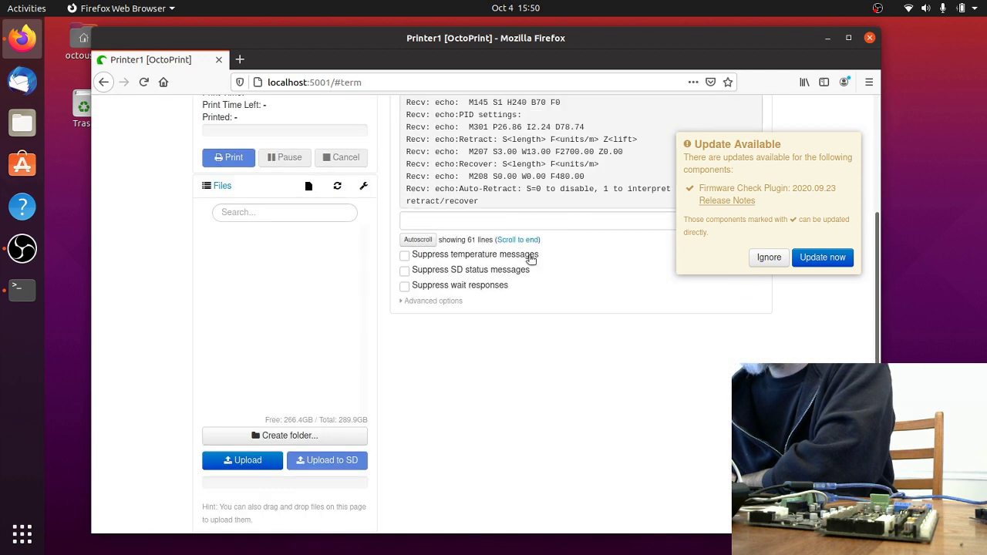
scroll(531, 260, up, 4)
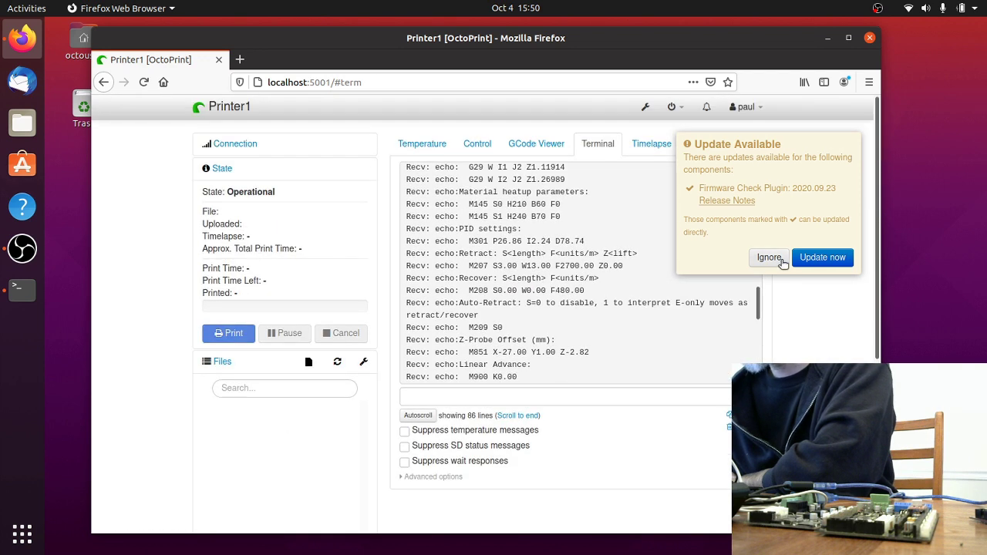
click(780, 260)
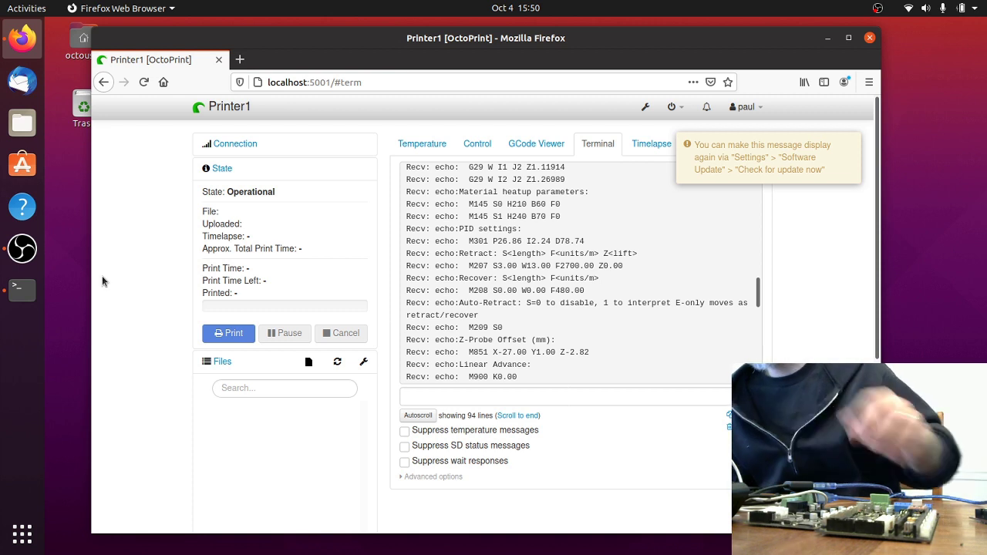
- Switch to the Ubuntu Terminal and run sudo ./addnew_printer.sh again for a second printer
click(23, 290)
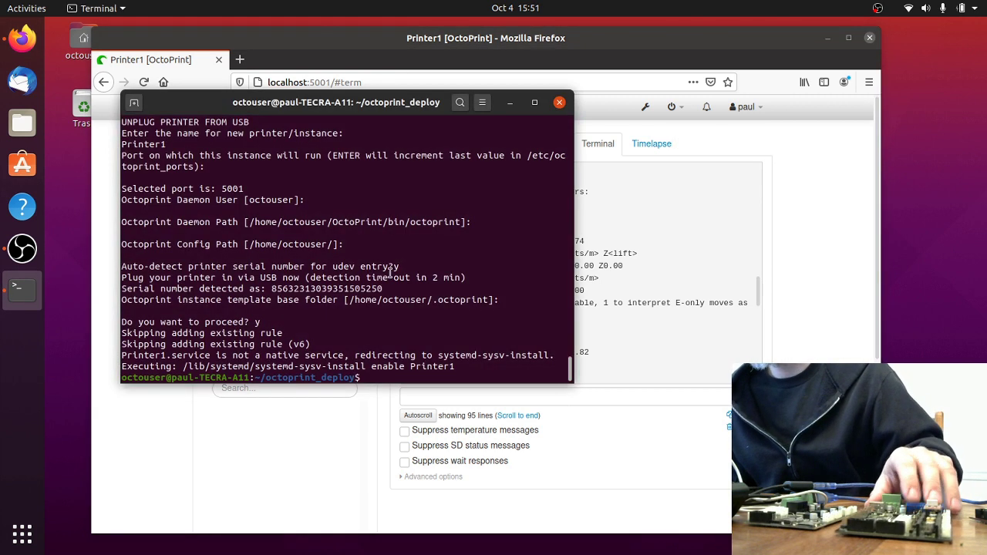
text(./add)
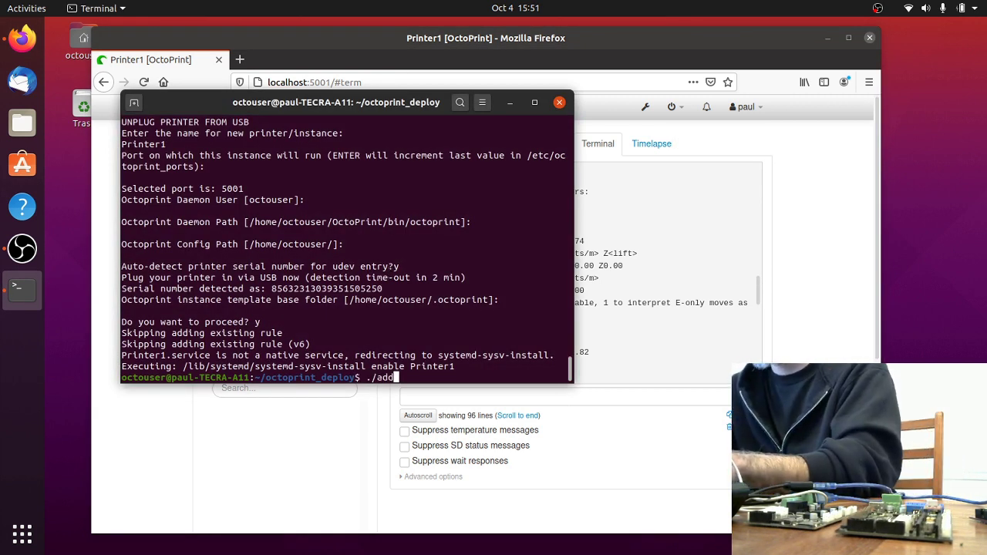
key(Left)
key(Left)
key(Left)
key(Left)
key(Left)
text(sudo ./add)
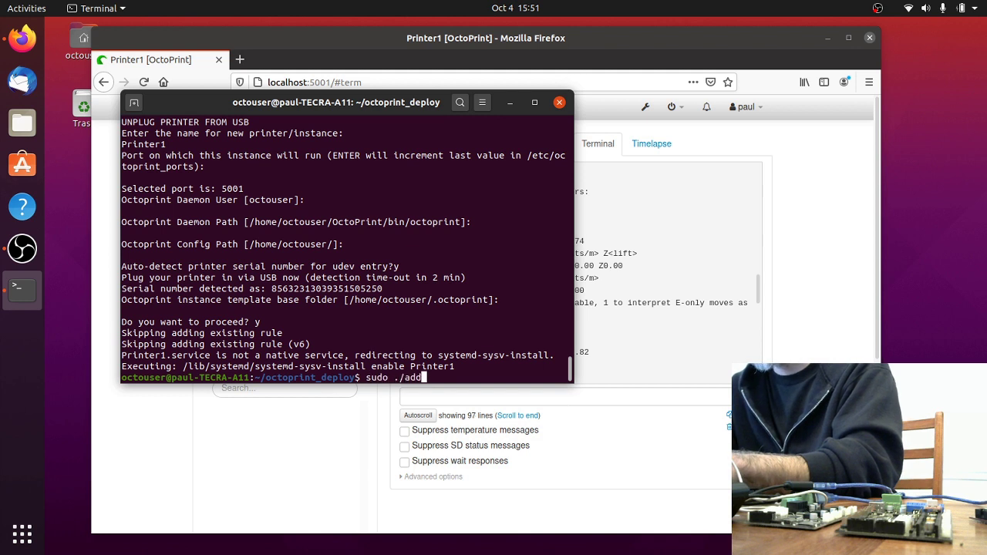
text(new_printer.sh)
key(Return)
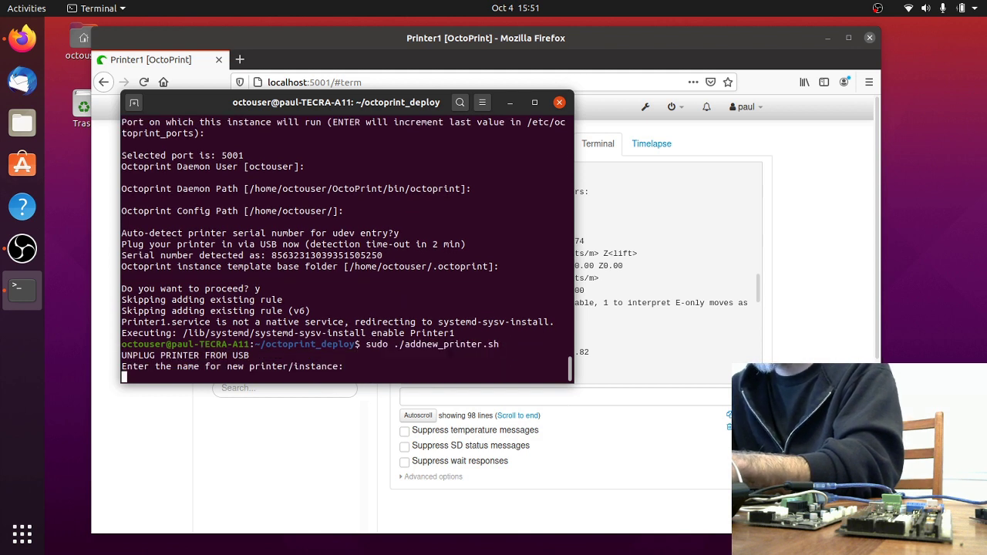
- Name the second instance Printer2 and accept the automatically incremented port
text(Printer2)
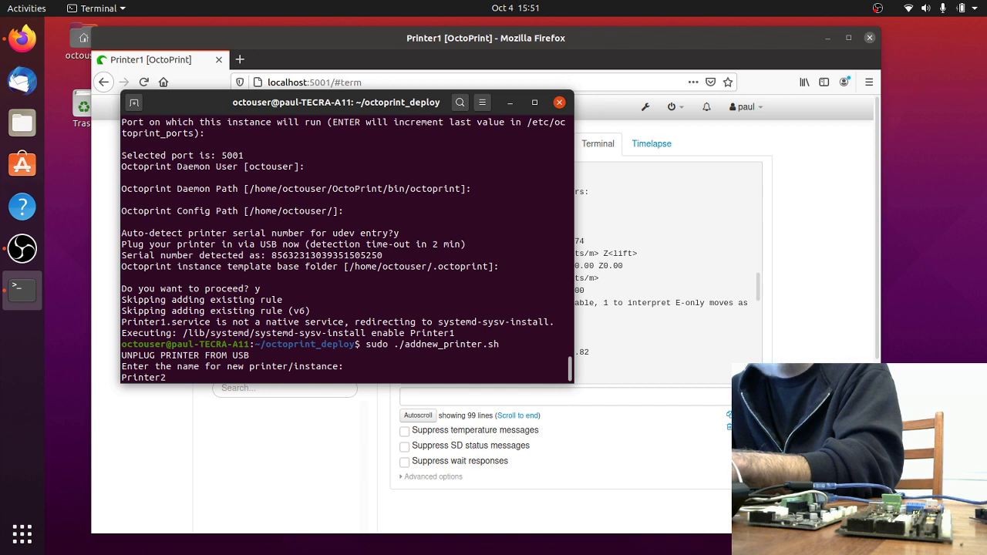
key(Return)
key(Return)
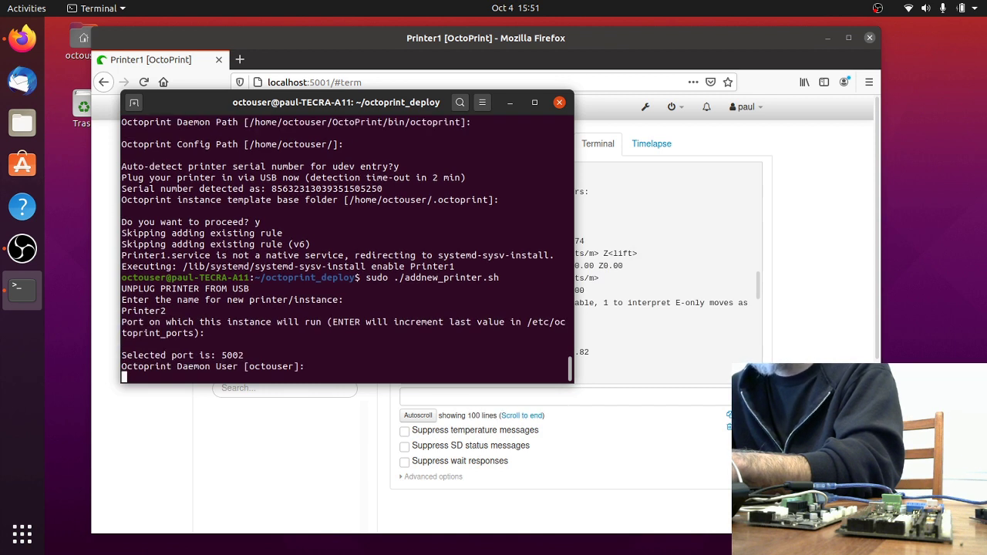
- Accept Printer2's default daemon user, daemon path and config path, and answer y to auto-detecting its serial number
key(Return)
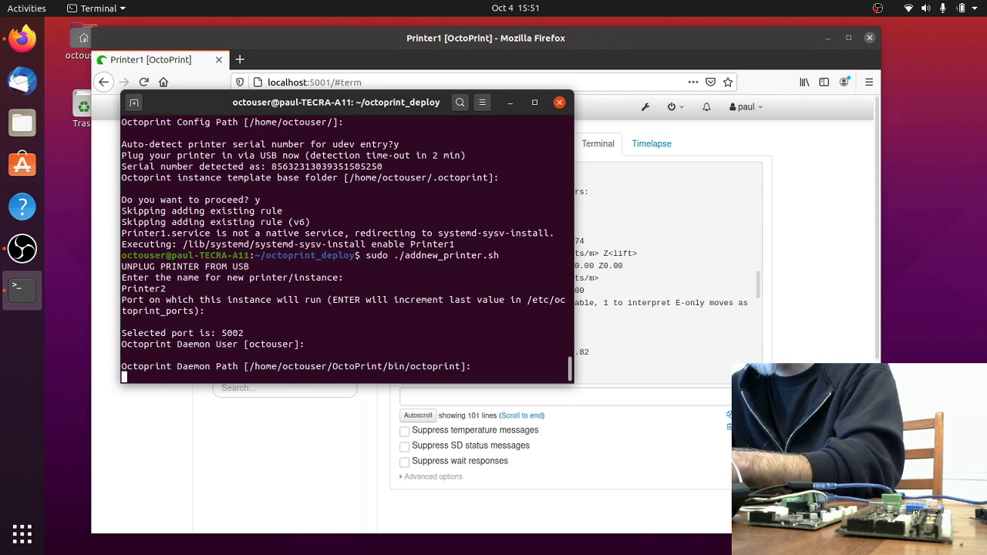
key(Return)
key(Return)
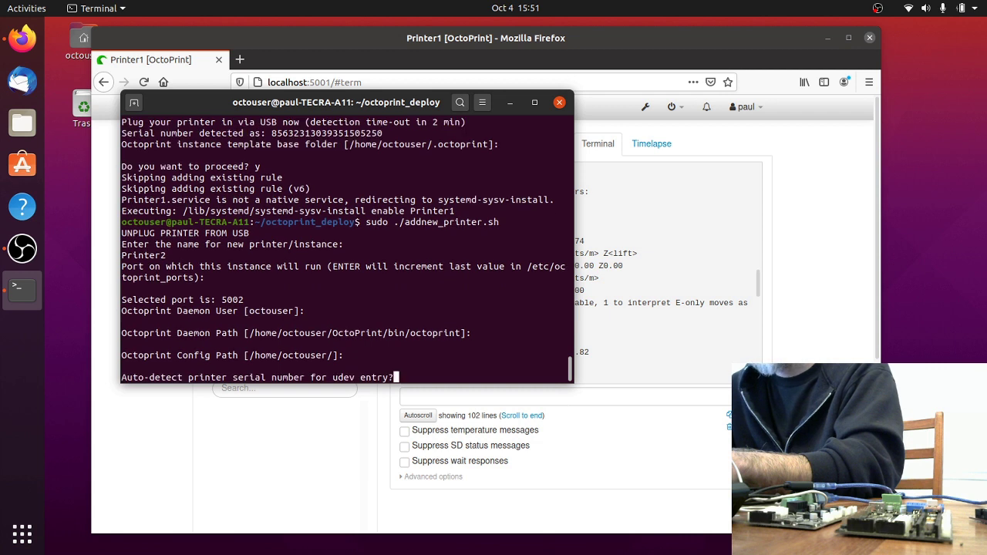
text(y)
key(Return)
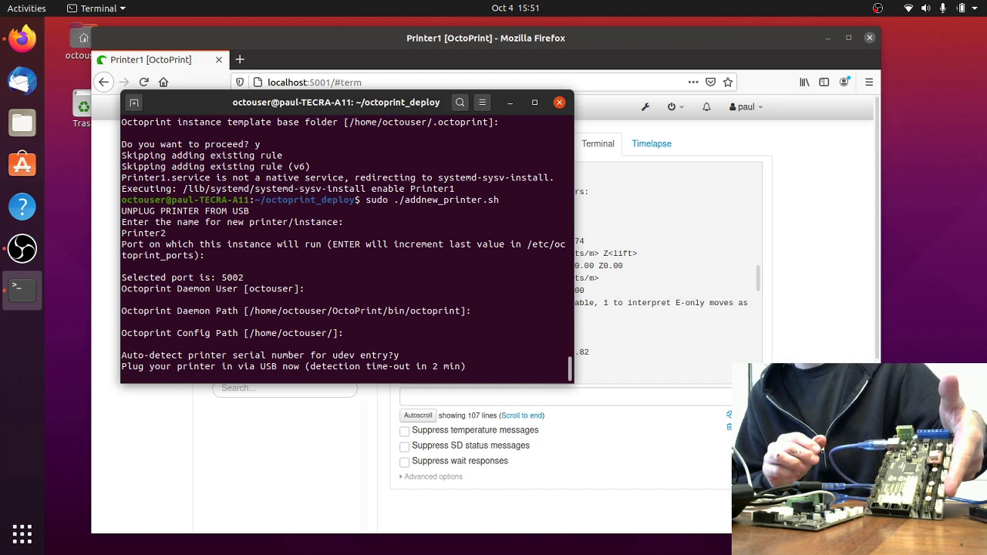
- Accept the default instance template base folder and answer y to proceed with creating Printer2
key(Return)
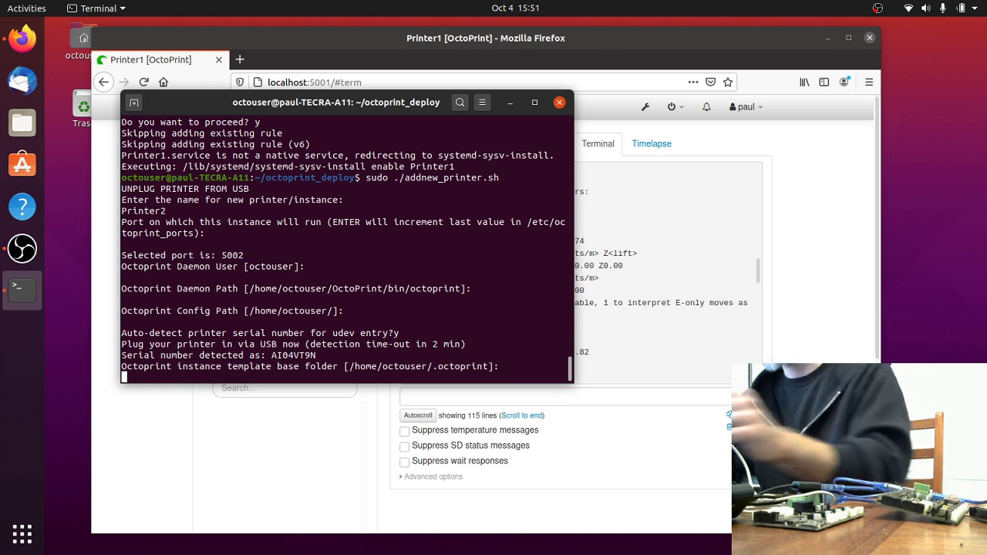
key(Return)
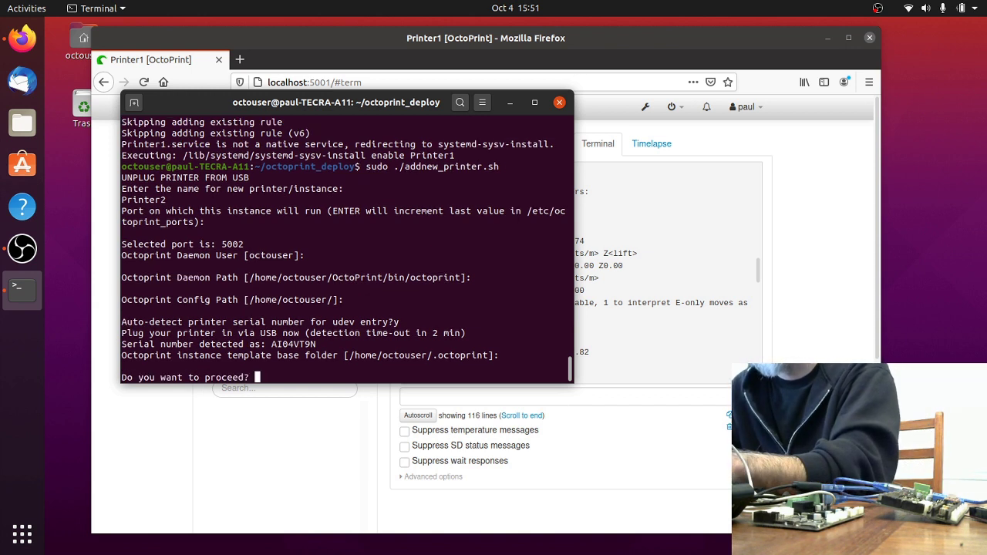
text(y)
key(Return)
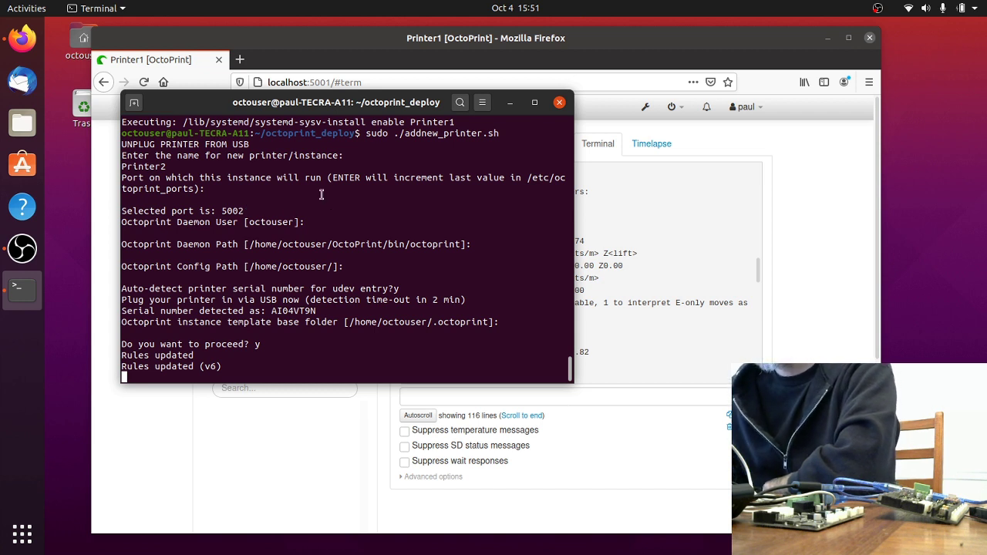
- Highlight Printer2's selected port number, switch to Firefox and open localhost:5002 in a new tab
double_click(232, 211)
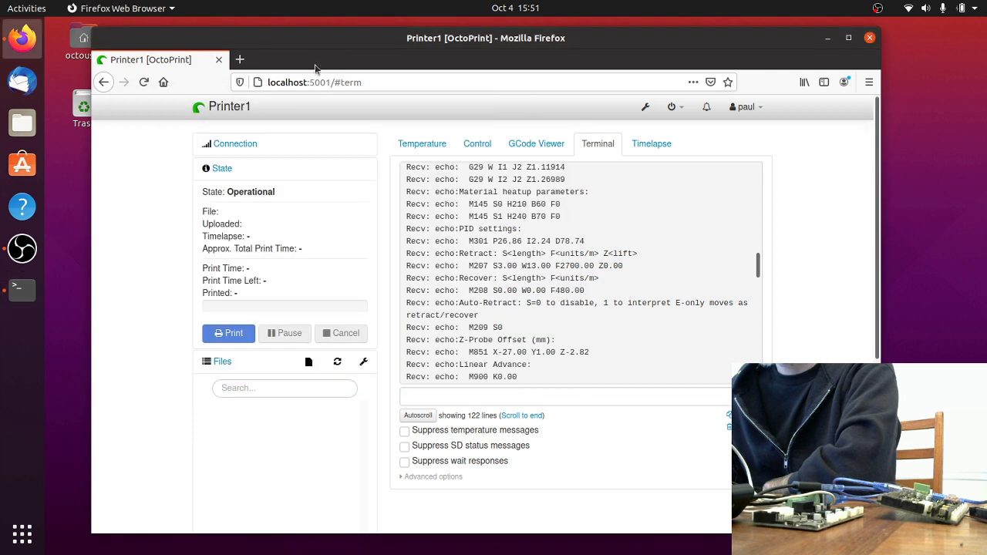
click(317, 68)
click(239, 61)
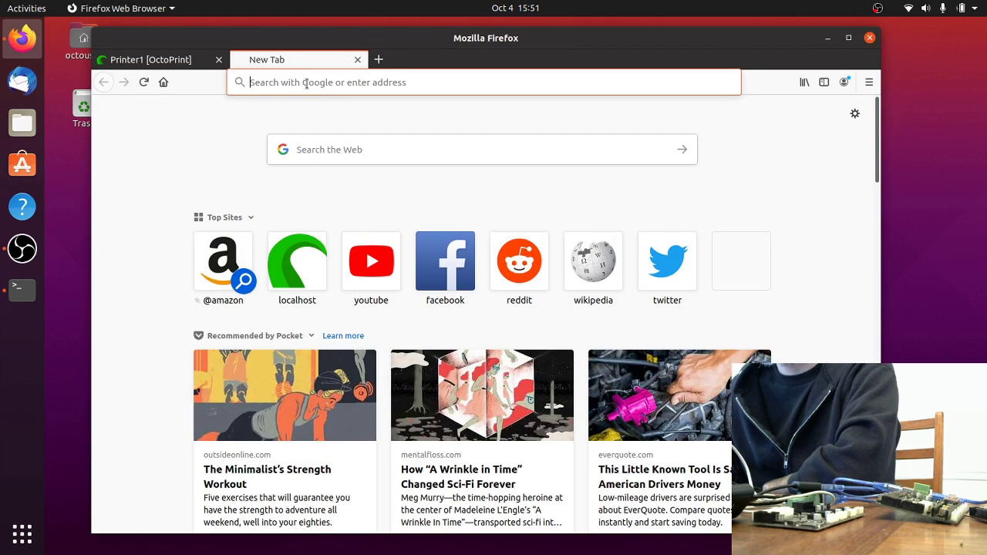
click(305, 83)
text(loca)
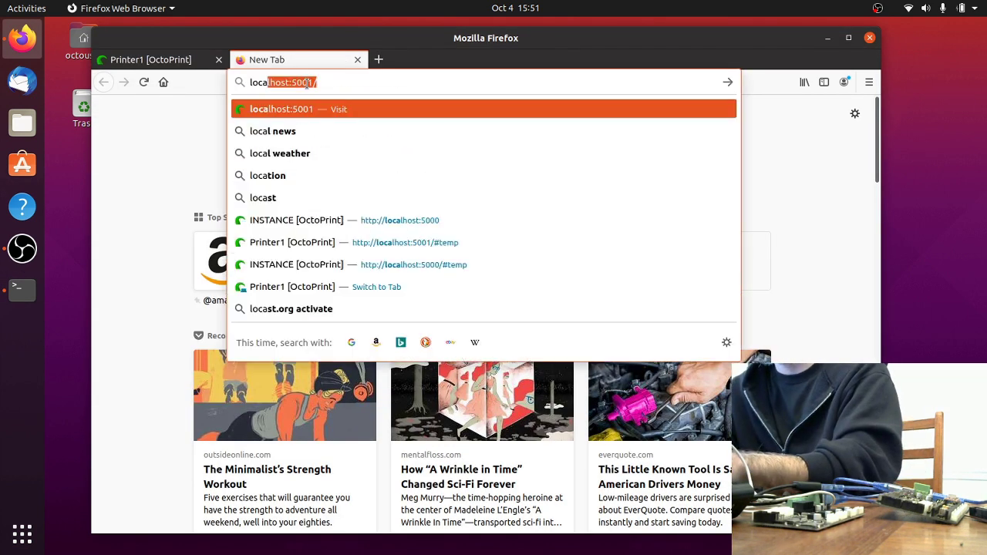
text(lhost:)
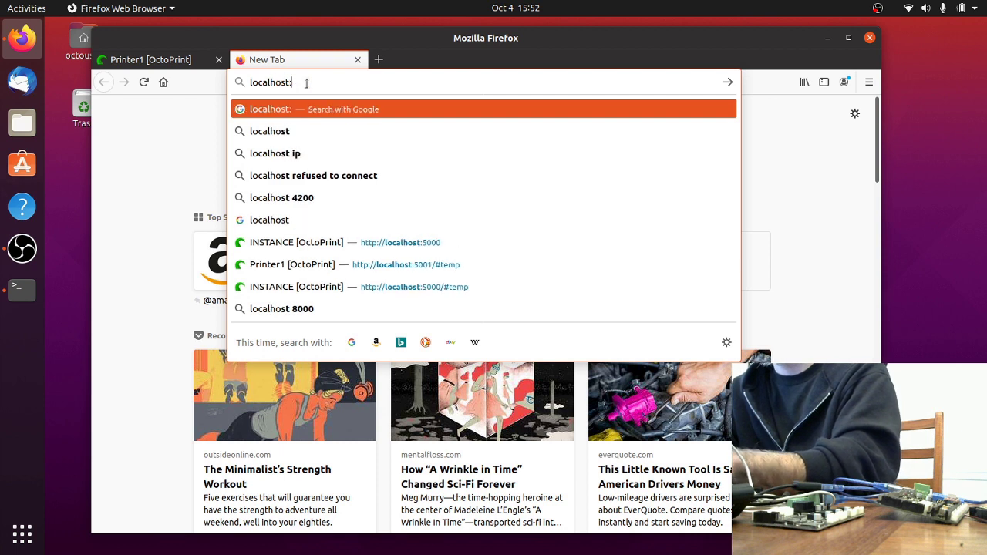
text(5002)
key(Return)
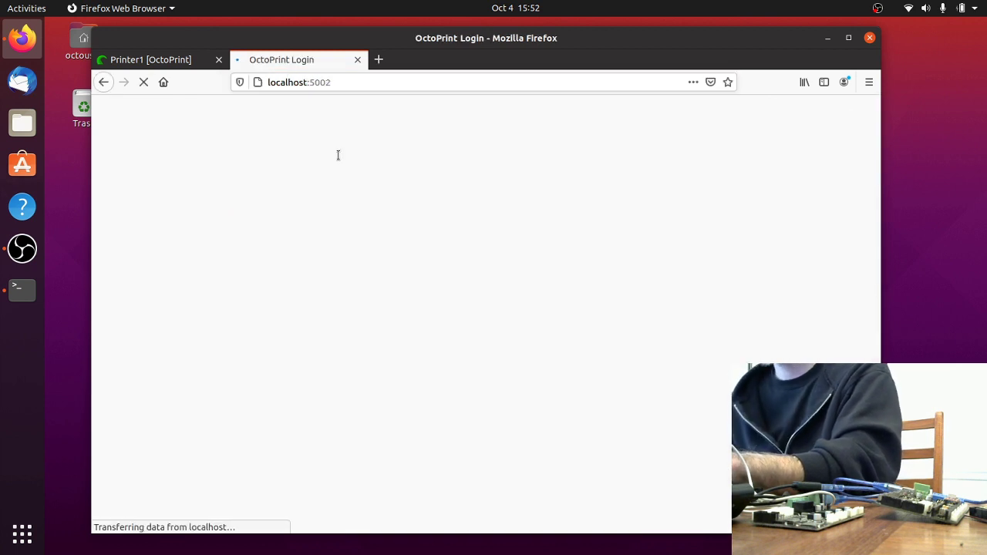
- Log in to the localhost:5002 instance with the suggested username and the account password, and save the login in the browser
click(404, 179)
click(429, 196)
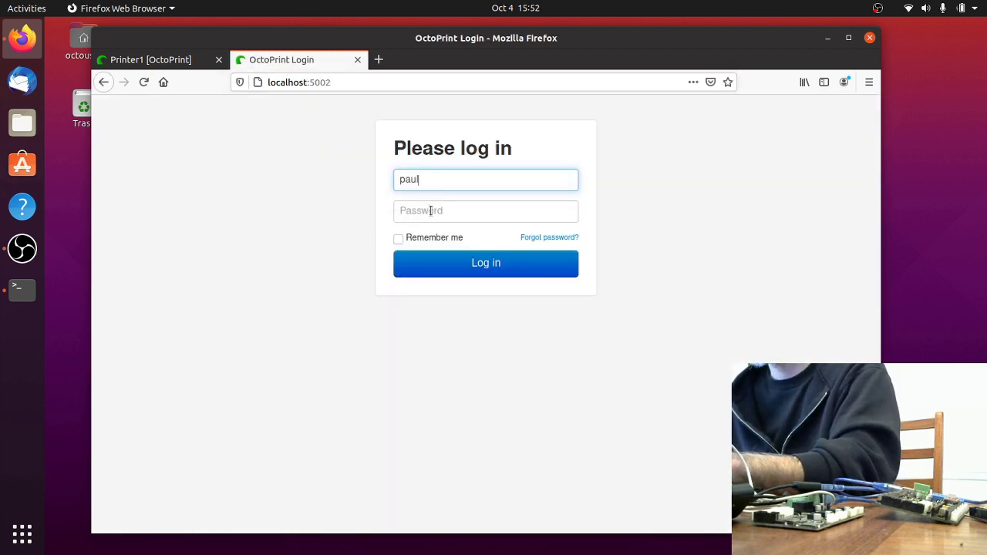
click(430, 211)
text(***)
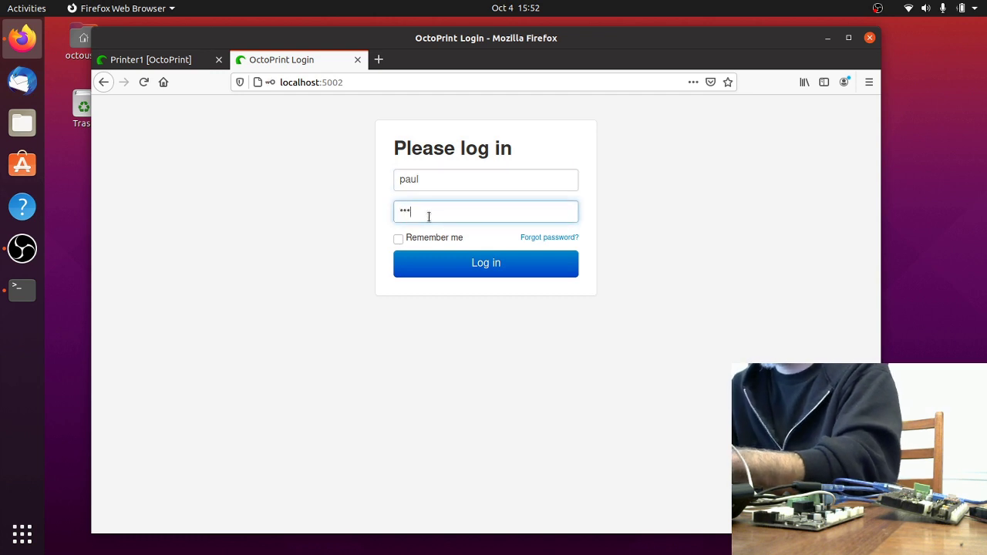
text(****)
key(Return)
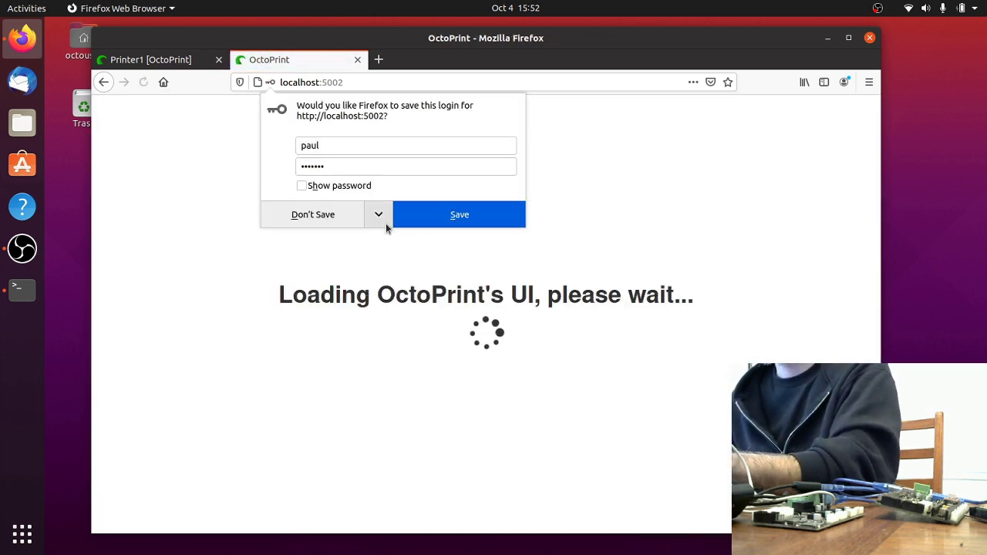
click(492, 213)
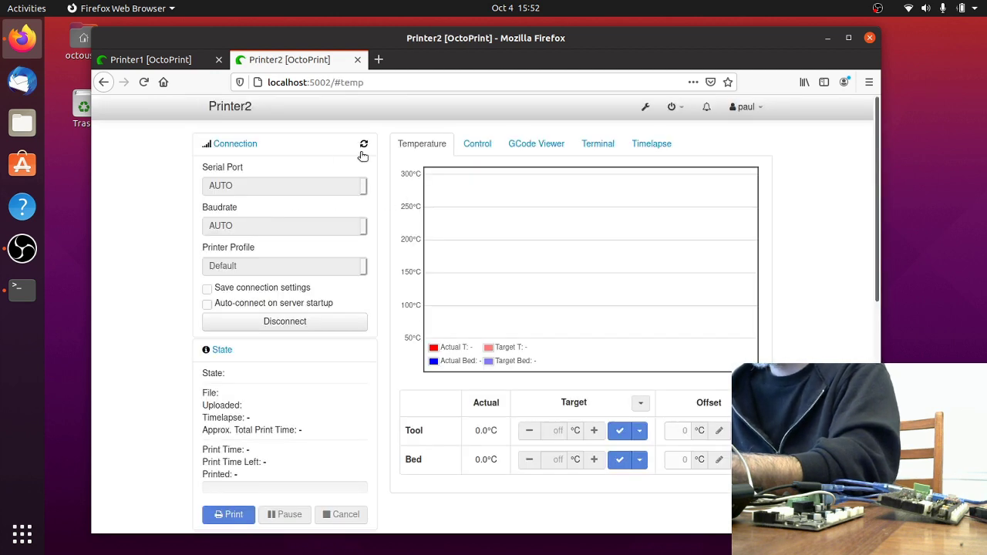
- Connect Printer2 through serial port /dev/octo_Printer2, ignoring the offered update, and show its terminal output
click(784, 258)
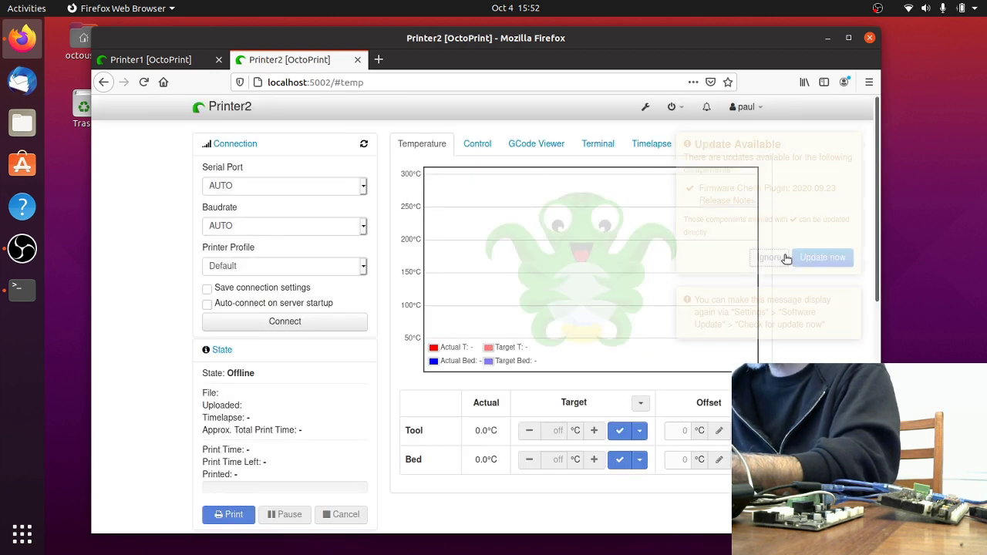
click(364, 187)
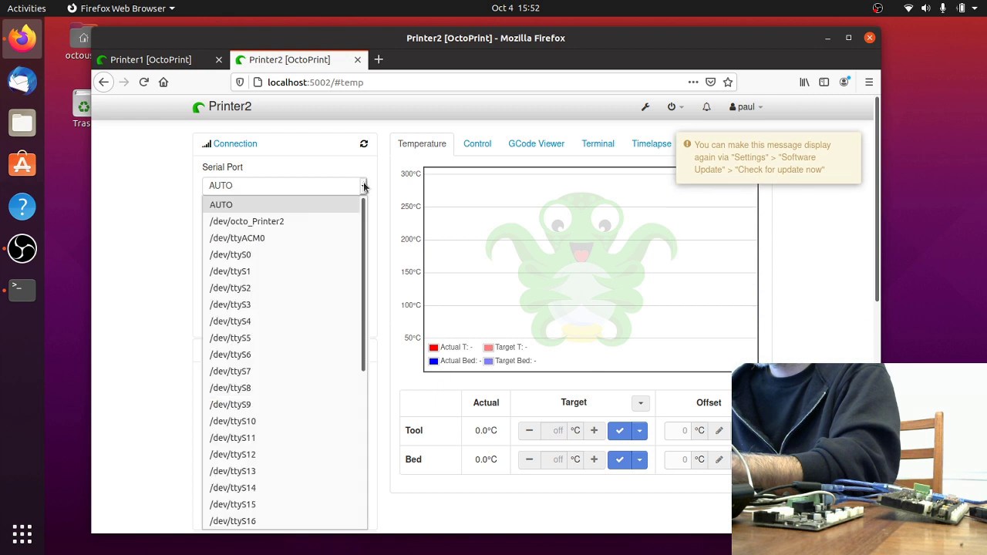
click(284, 222)
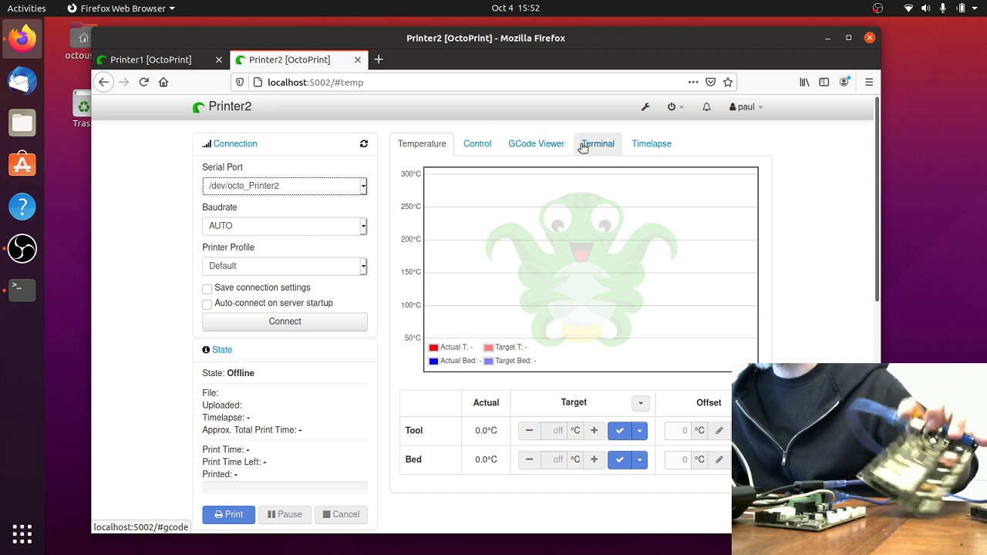
click(307, 323)
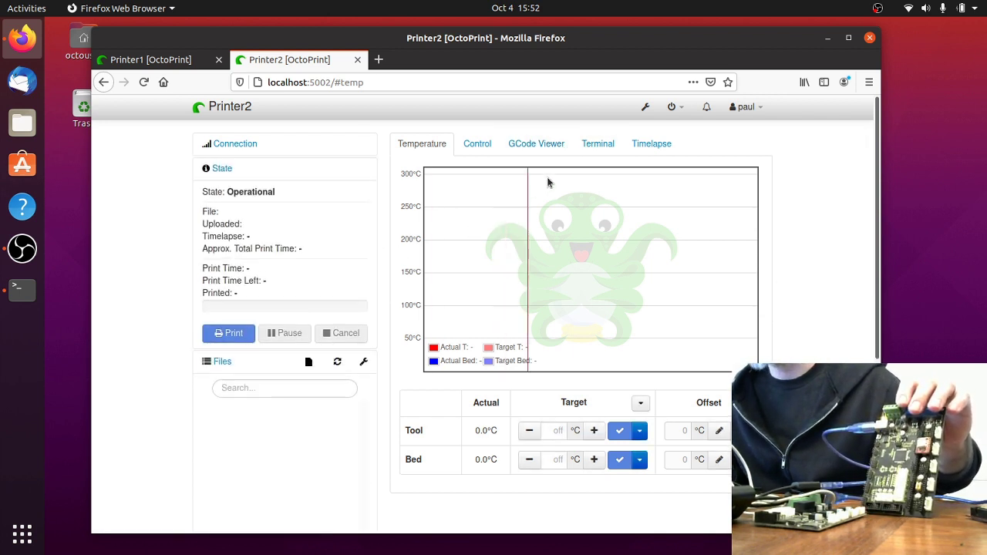
click(598, 144)
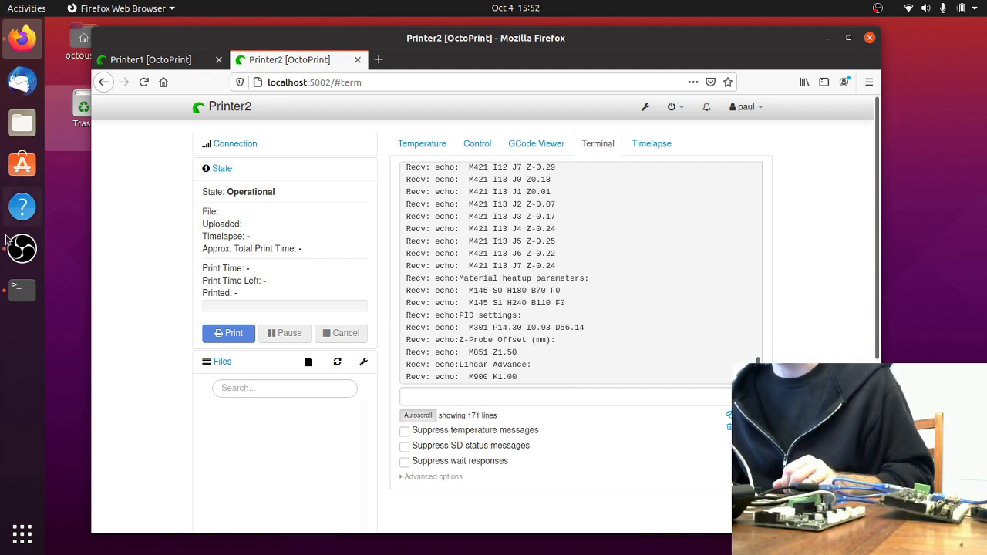
- Switch to the Terminal window, run sudo ./addnew_printer.sh and name the new instance Printer3
click(23, 289)
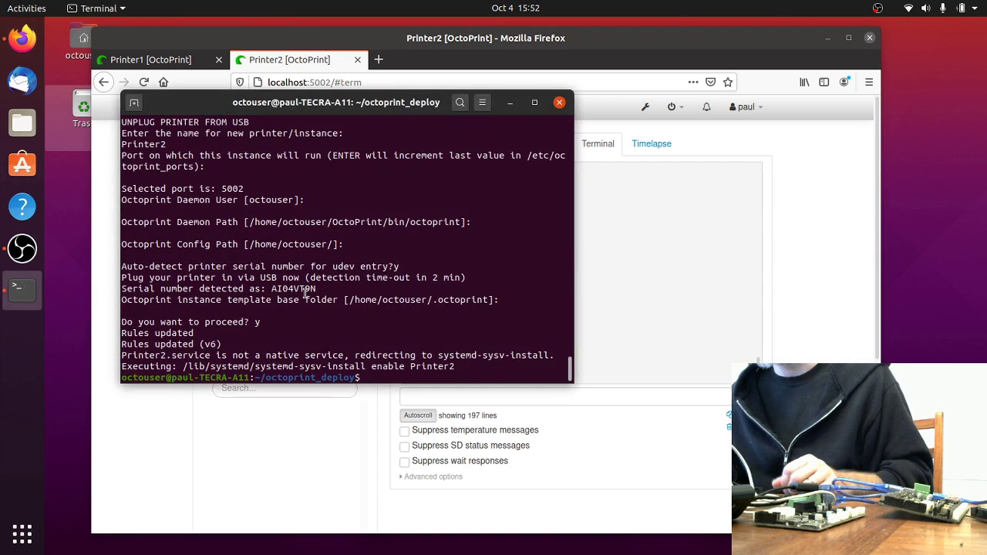
text(.)
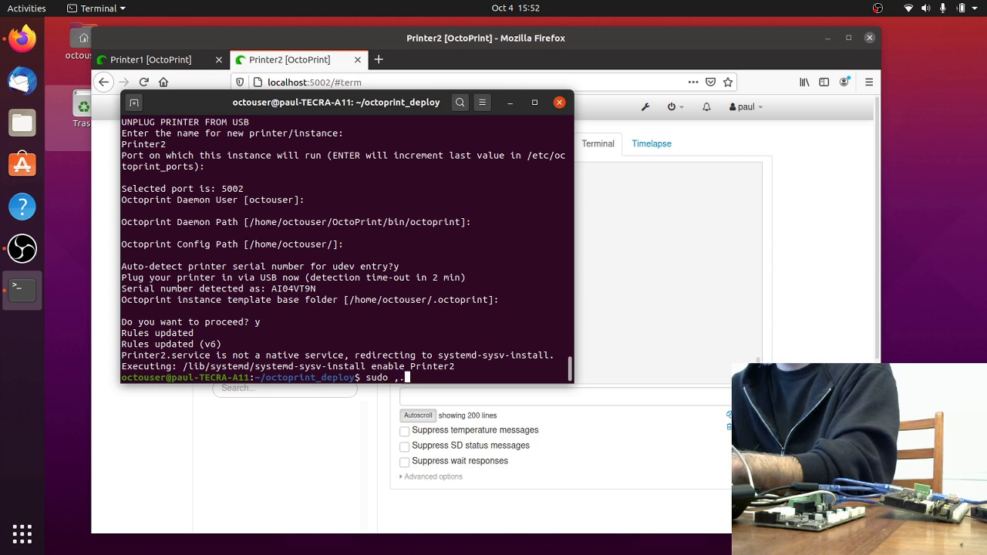
text(/addn)
key(Tab)
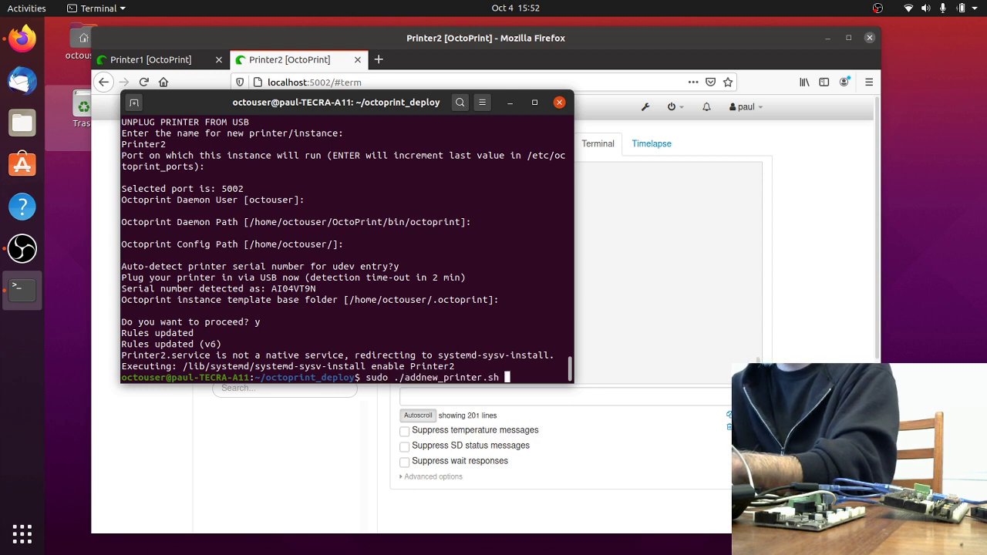
key(Return)
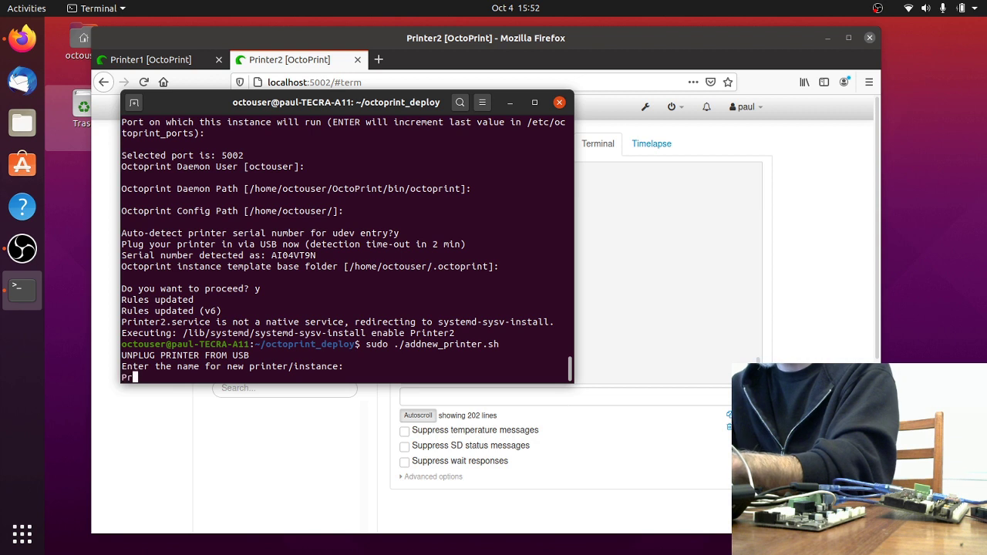
key(Return)
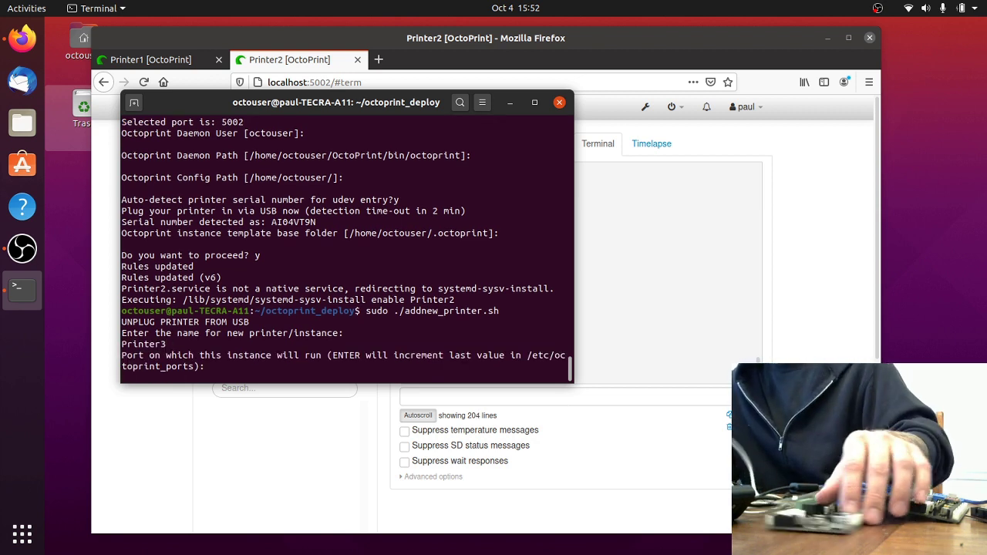
- Accept Printer3's default port, daemon user, daemon path and config path, and answer y to auto-detecting its serial number
key(Return)
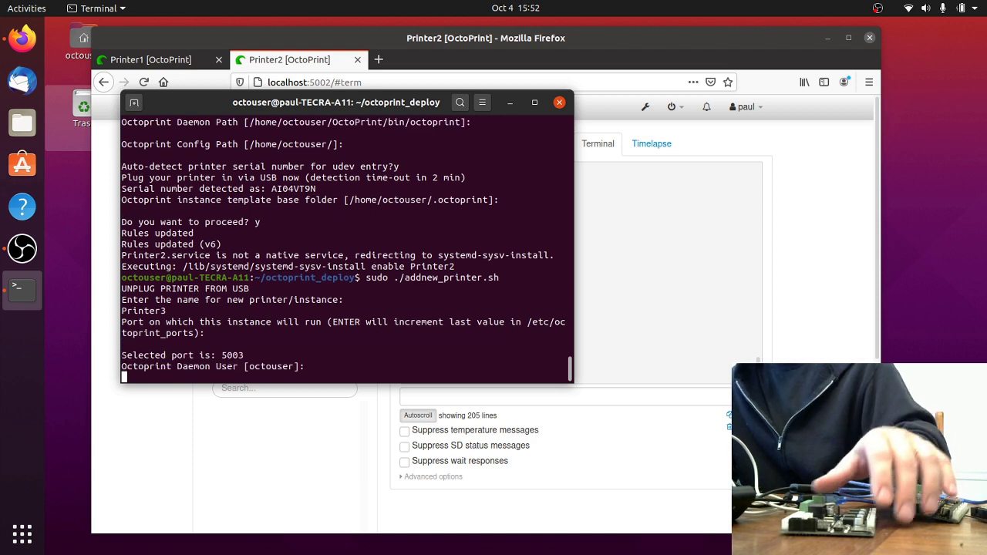
key(Return)
key(Return)
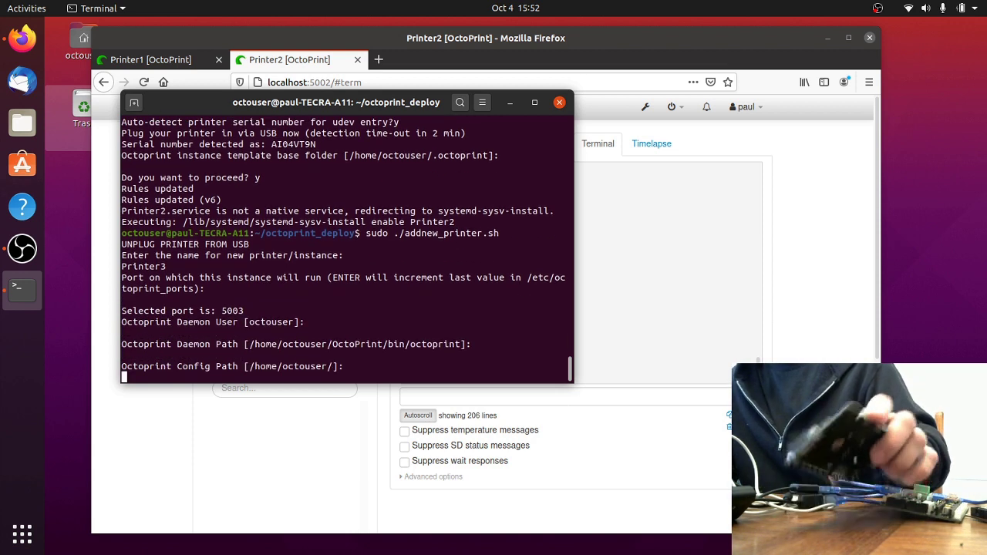
key(Return)
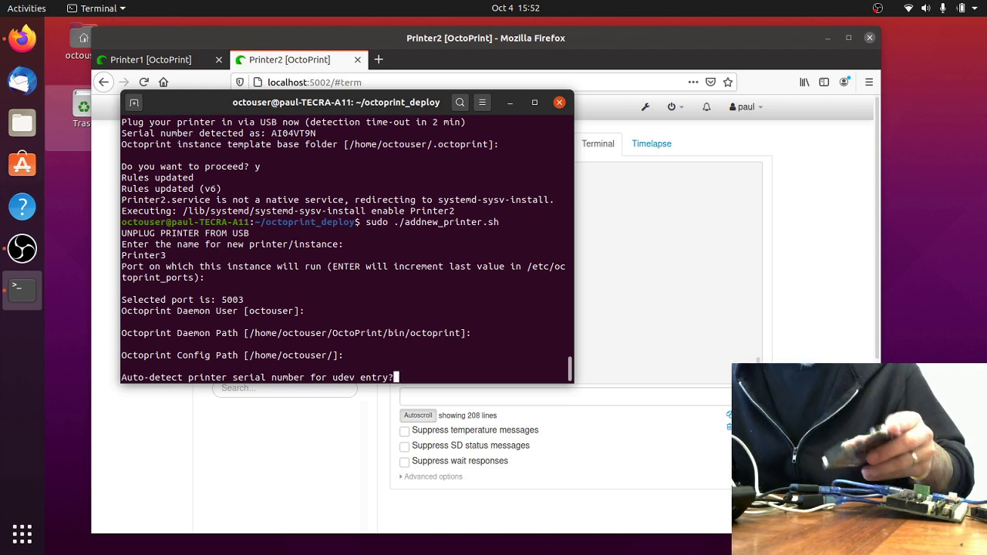
text(y)
key(Return)
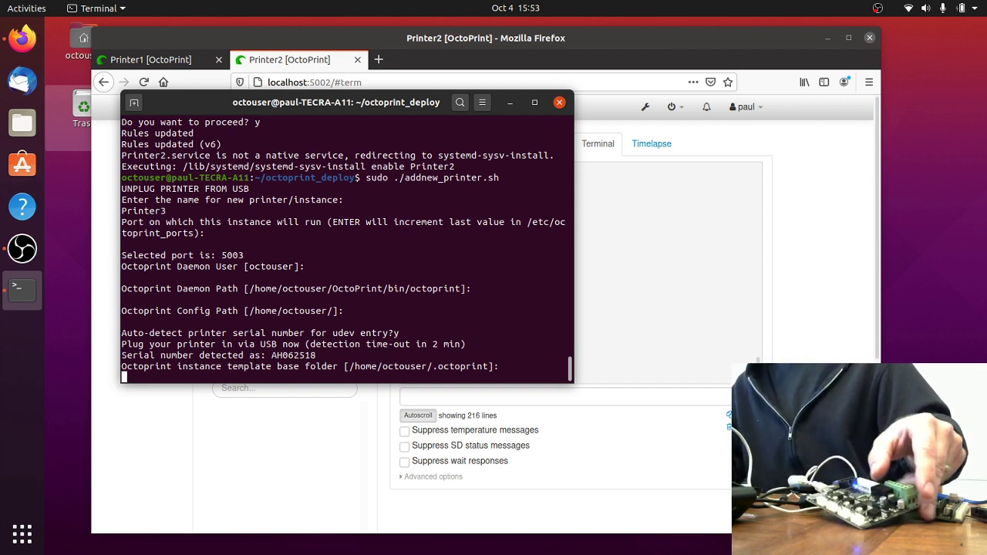
- Accept Printer3's default instance template base folder and answer y to proceed with creating the instance
key(Return)
text(y)
key(Return)
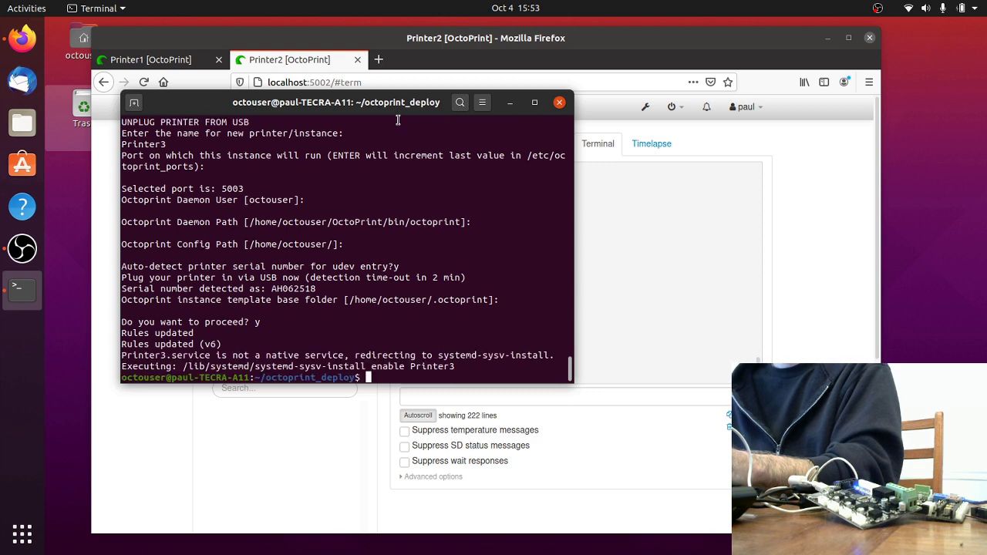
- Switch to Firefox and open localhost:5003 in a new tab
click(379, 62)
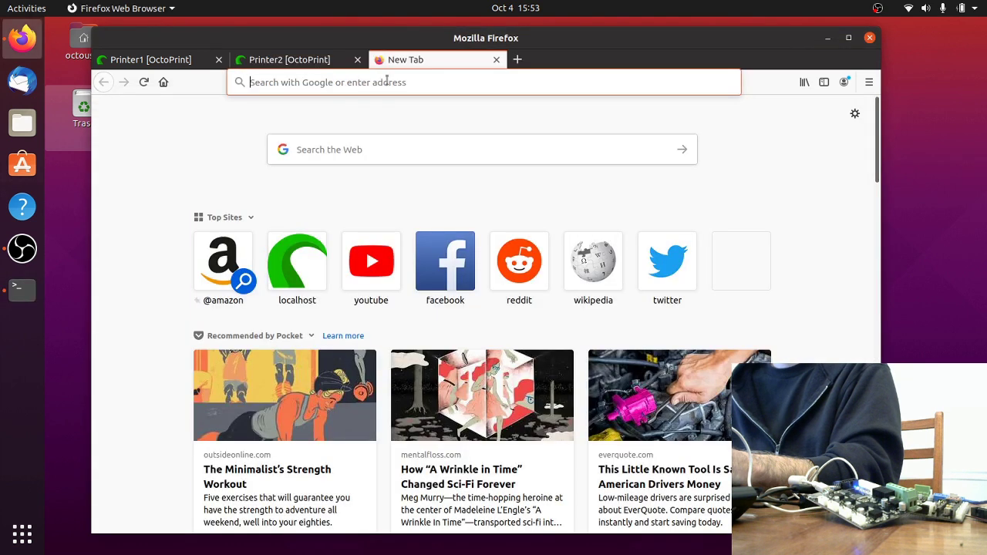
click(386, 81)
text(lolc)
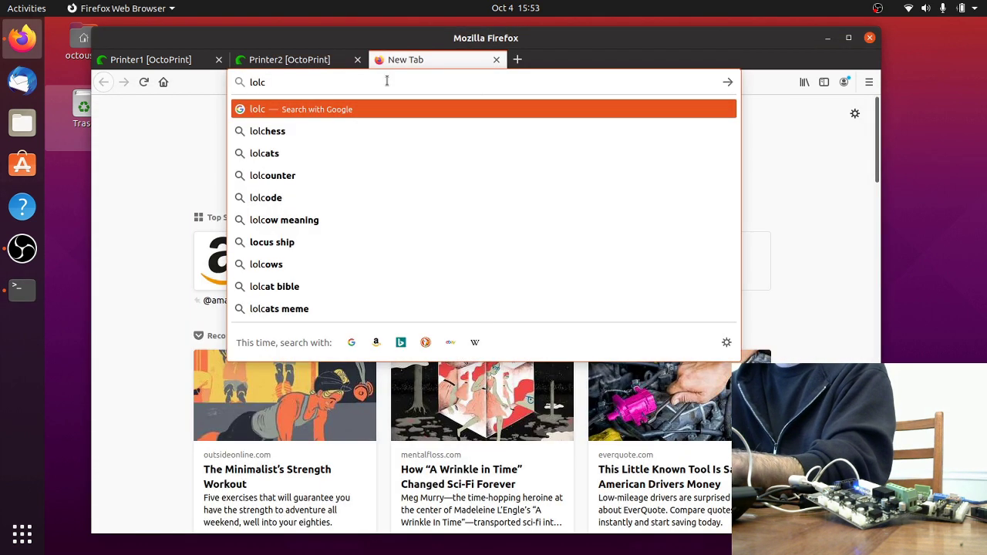
key(BackSpace)
key(BackSpace)
text(cla)
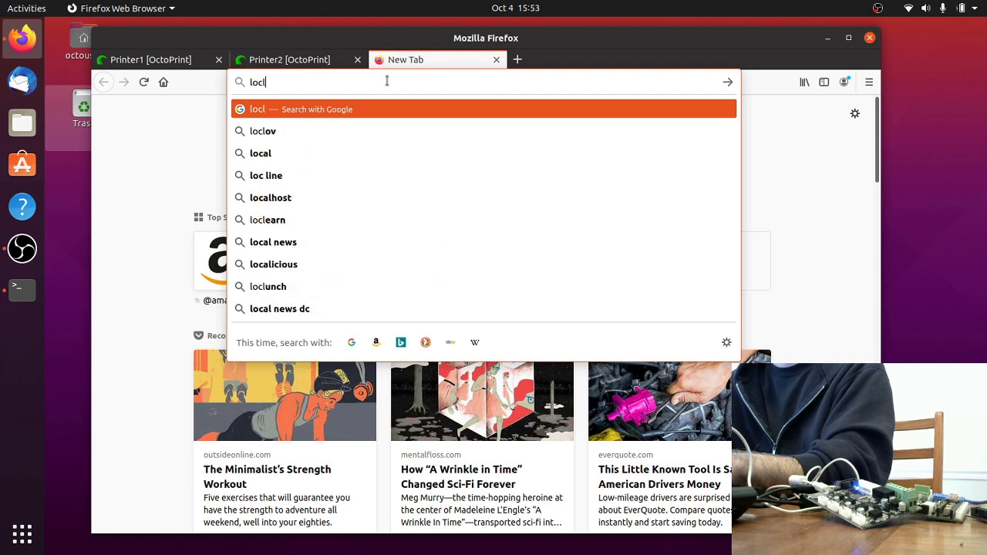
key(BackSpace)
text(alhost:5003)
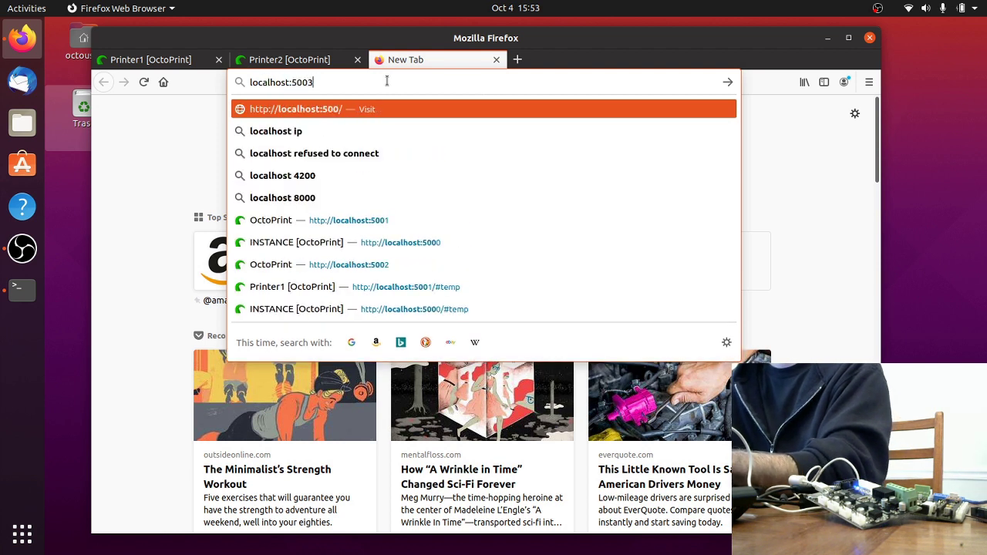
key(Return)
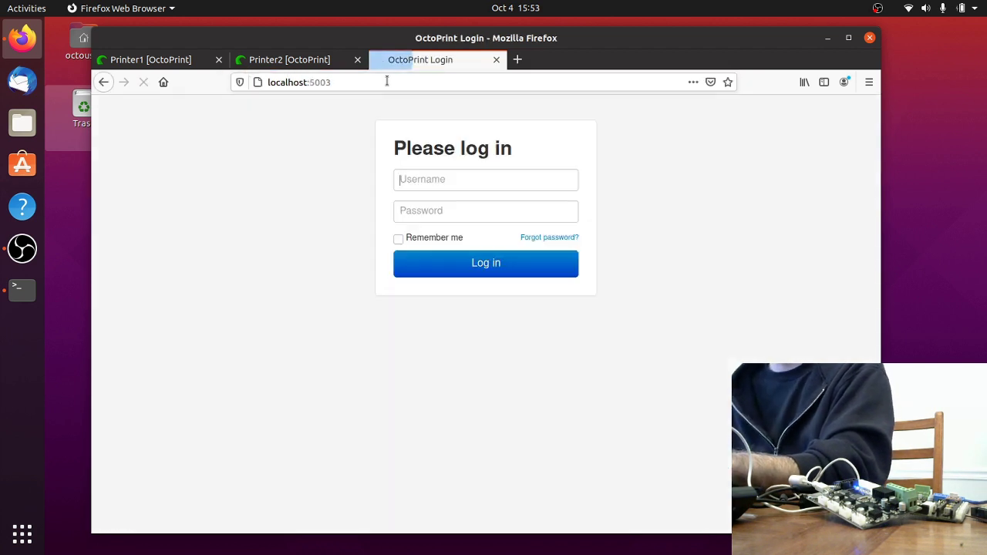
- Log in to the localhost:5003 instance with the suggested username and the account password
click(426, 186)
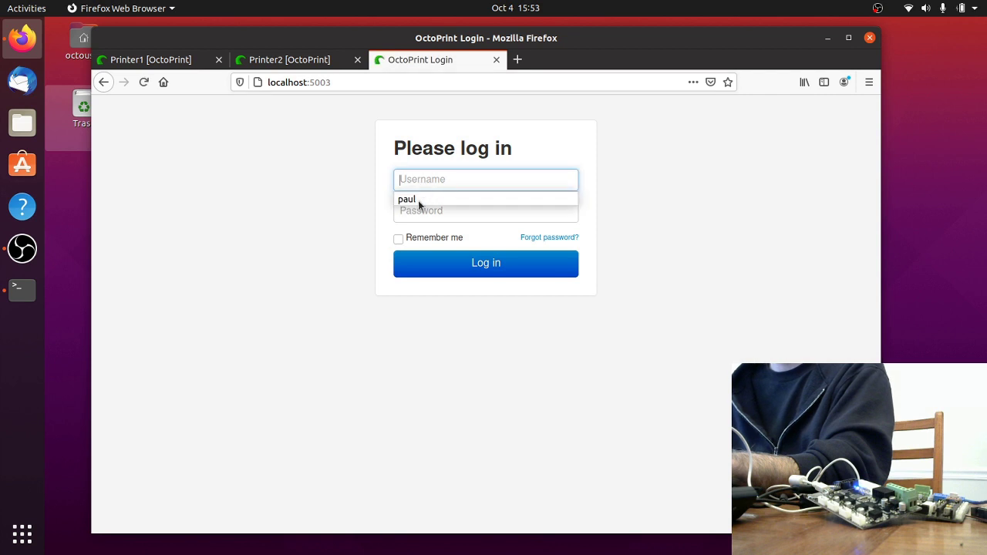
click(418, 202)
click(426, 212)
text(*)
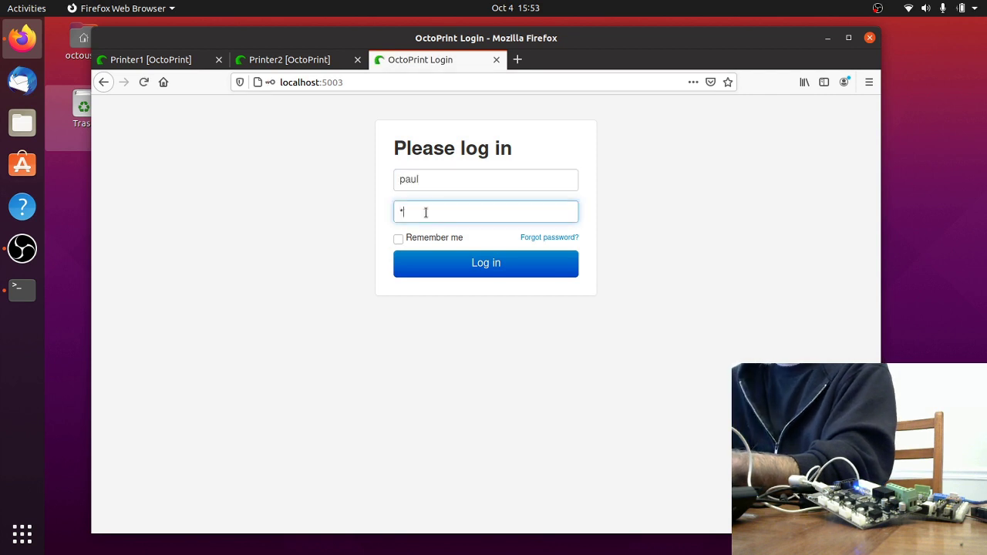
text(**)
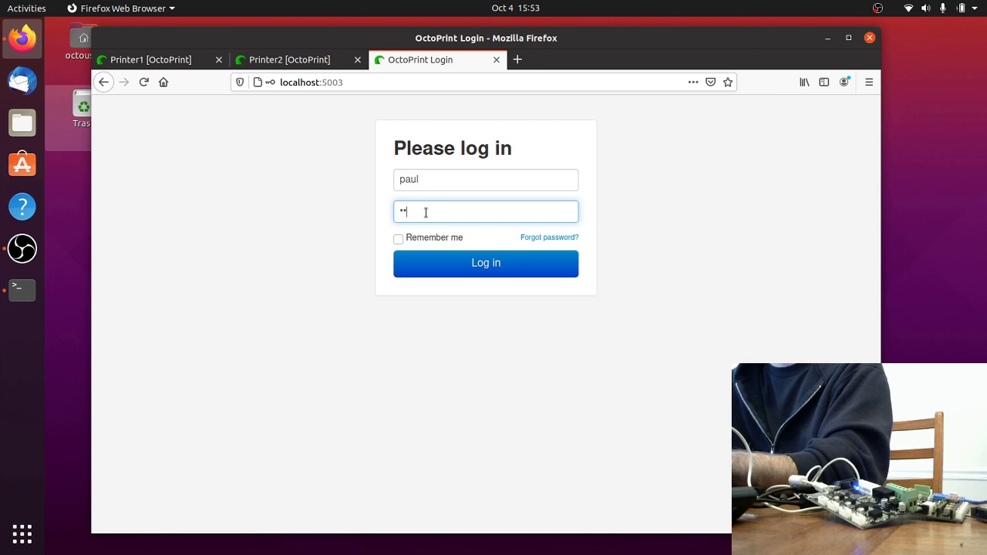
key(BackSpace)
key(BackSpace)
text(*)
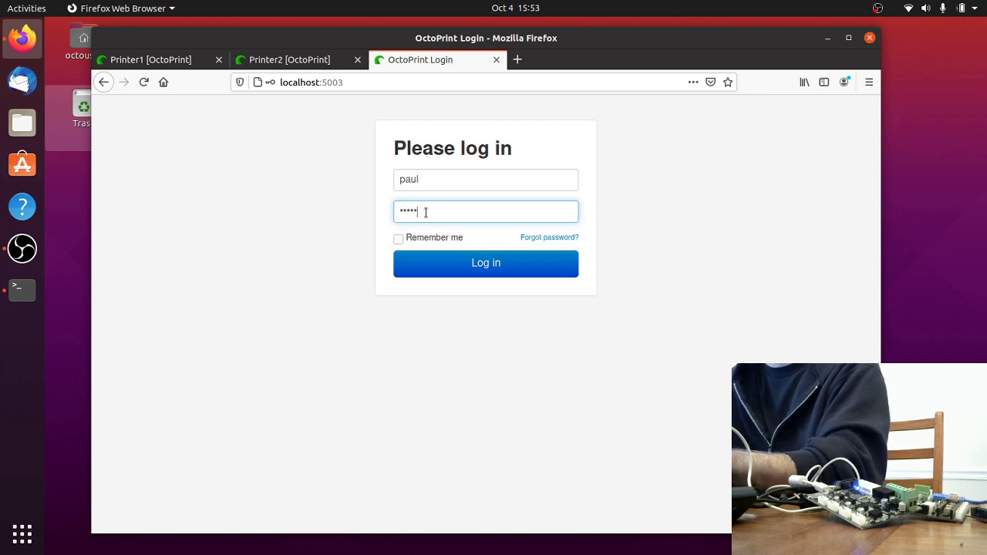
key(Return)
click(313, 216)
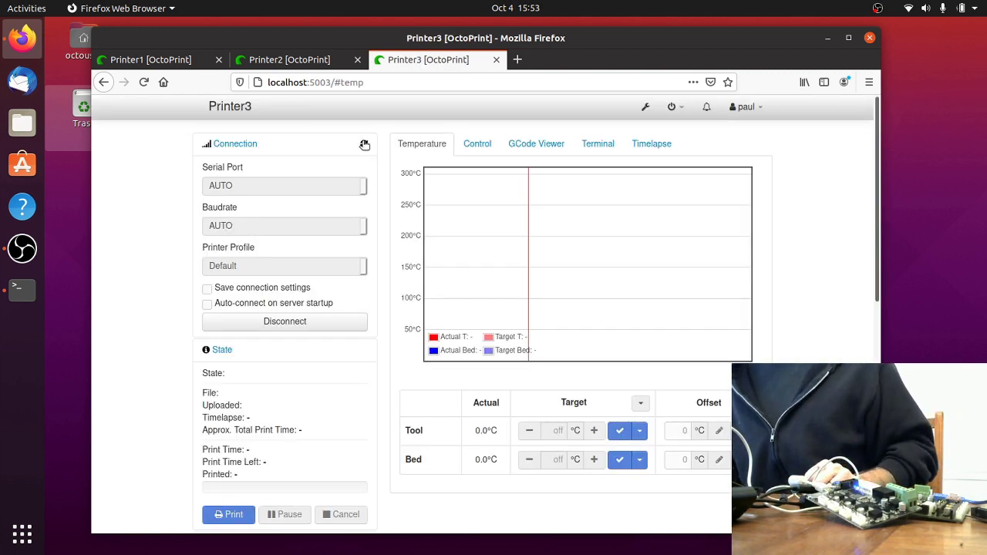
- Connect Printer3 through serial port /dev/octo_Printer3 with saved connection settings and auto-connect on server startup enabled
click(364, 187)
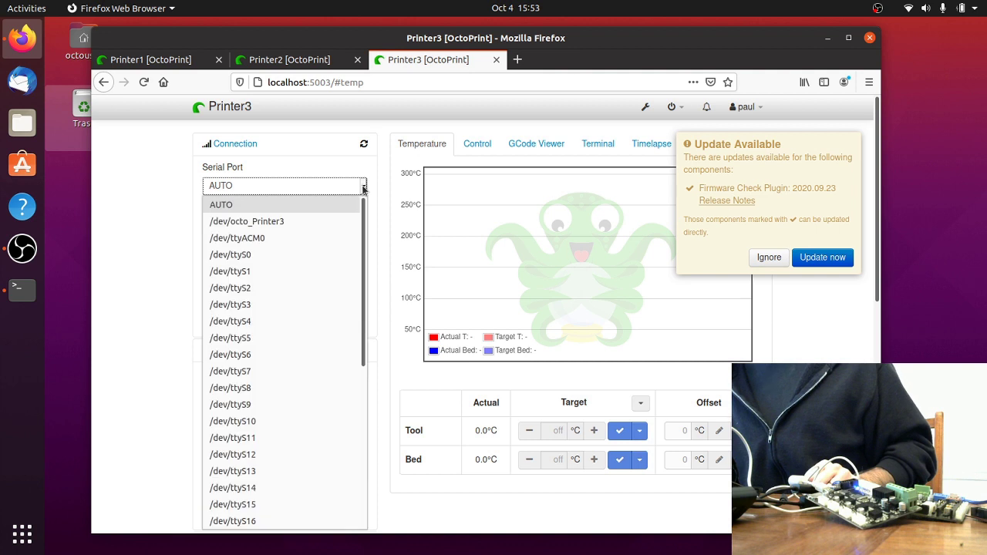
click(305, 221)
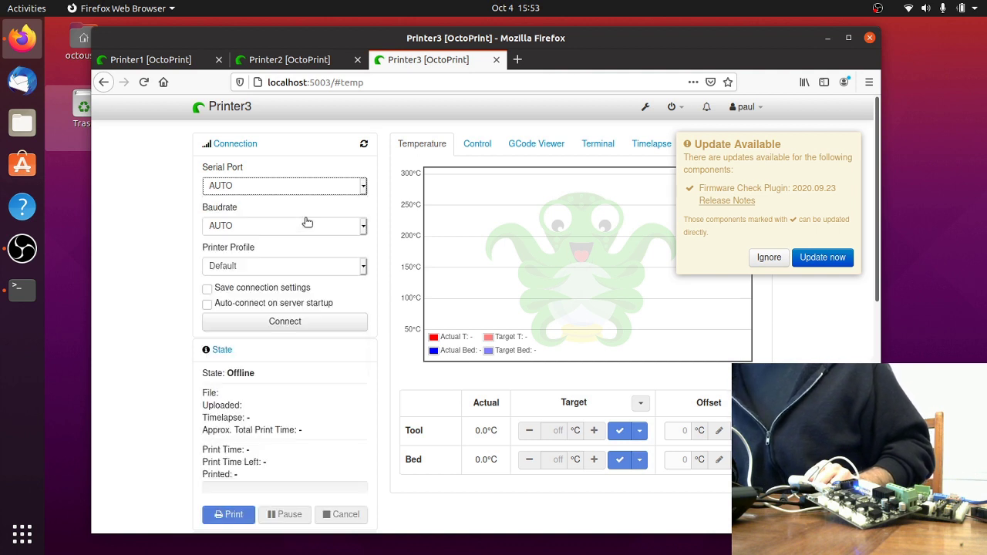
click(208, 289)
click(208, 305)
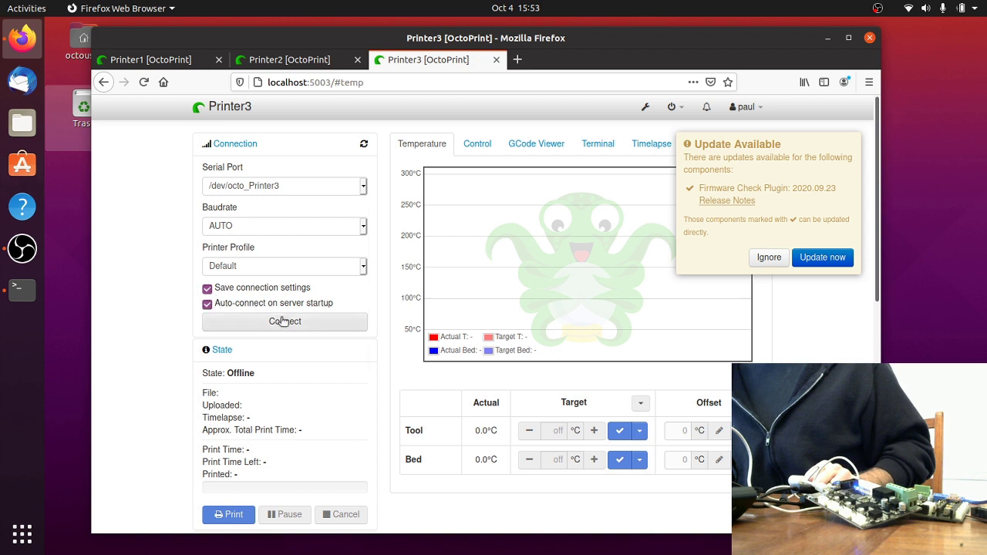
click(307, 324)
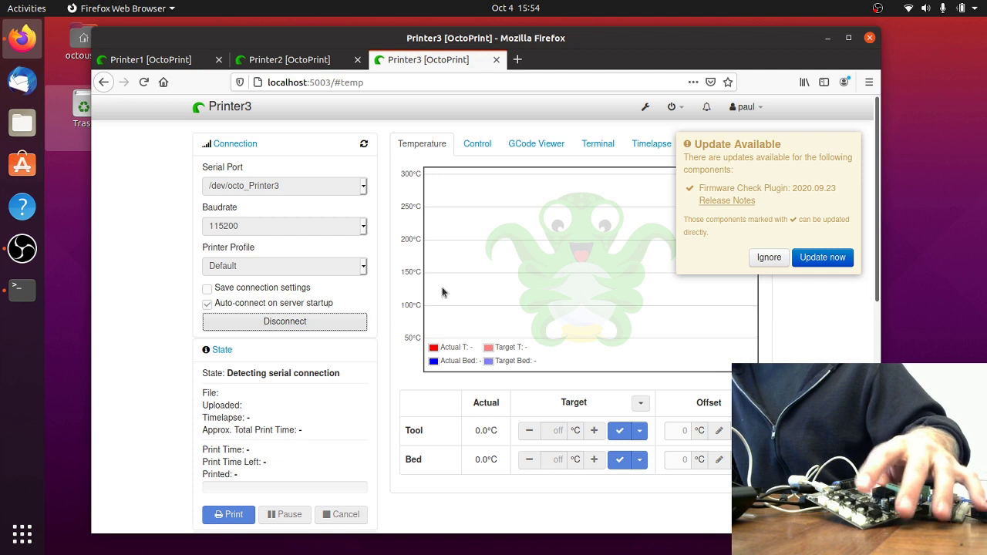
- Examine Printer3's terminal output, including the settings reported by its board
click(597, 143)
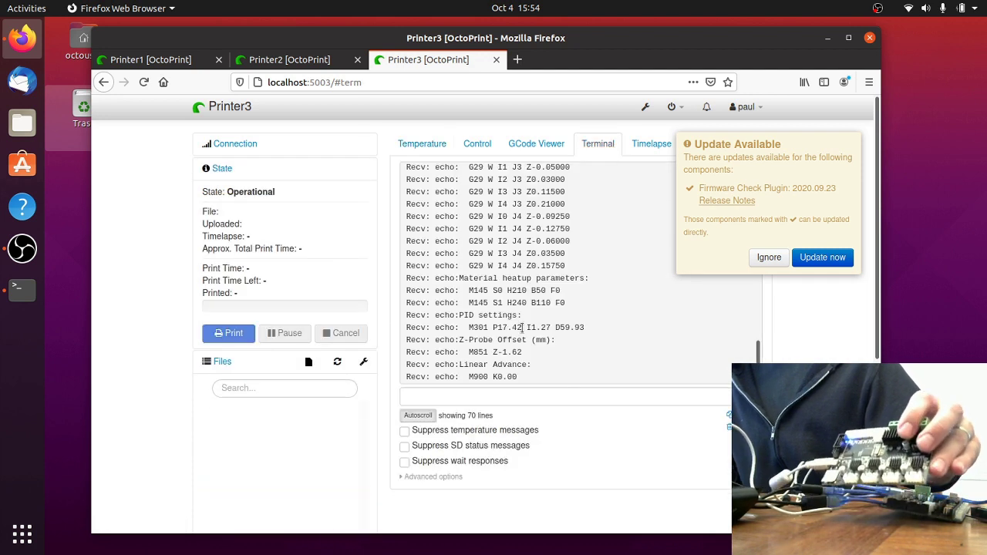
scroll(549, 325, down, 3)
scroll(548, 324, down, 2)
scroll(553, 321, up, 6)
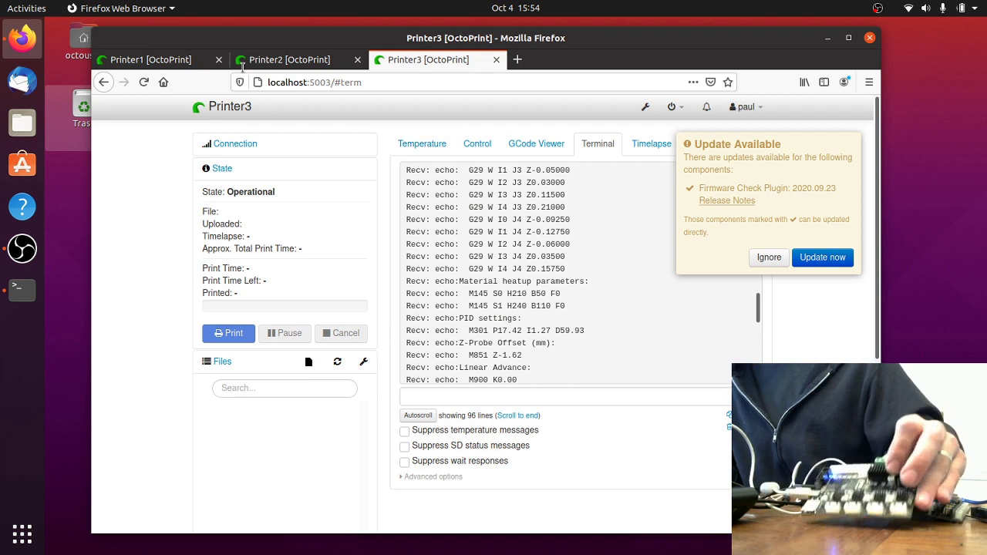
- Go back through the Printer2 page to Printer1 and open the Plugin Manager in Printer1's OctoPrint settings
click(284, 62)
key(ctrl+Page_Up)
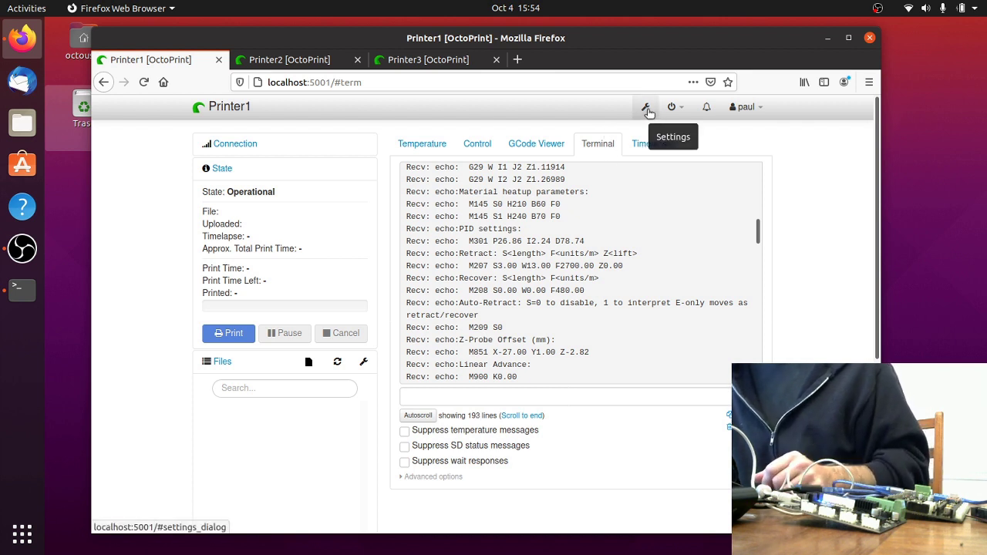
click(647, 109)
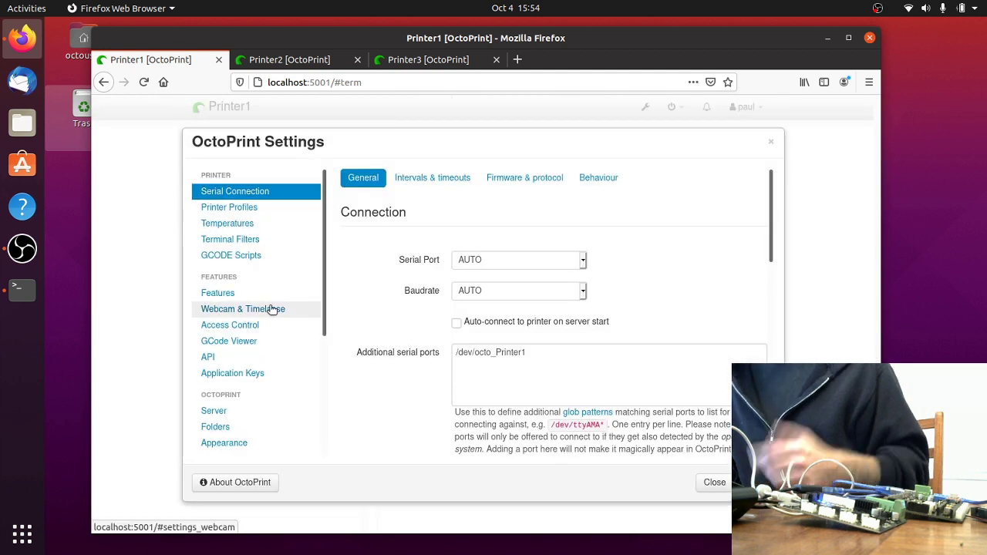
scroll(254, 316, down, 3)
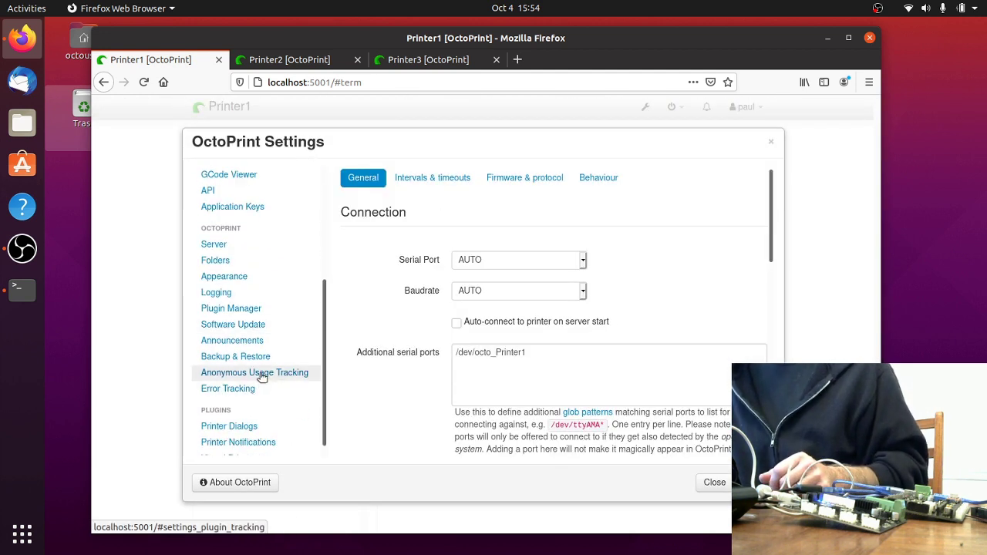
click(254, 309)
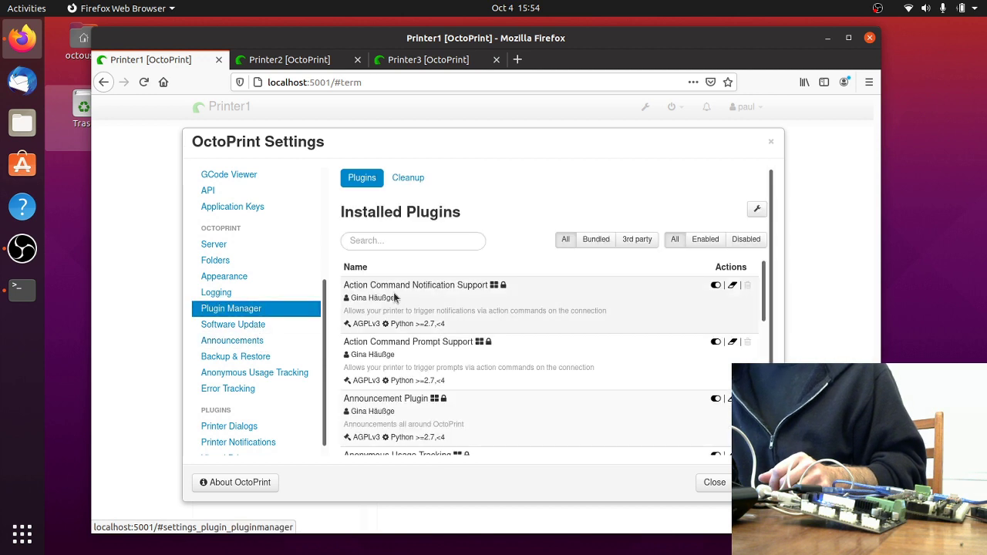
- Search the plugin repository for "cancel" and install the OctoPrint-Cancelobject plugin in Printer1
scroll(459, 274, down, 5)
scroll(764, 301, down, 2)
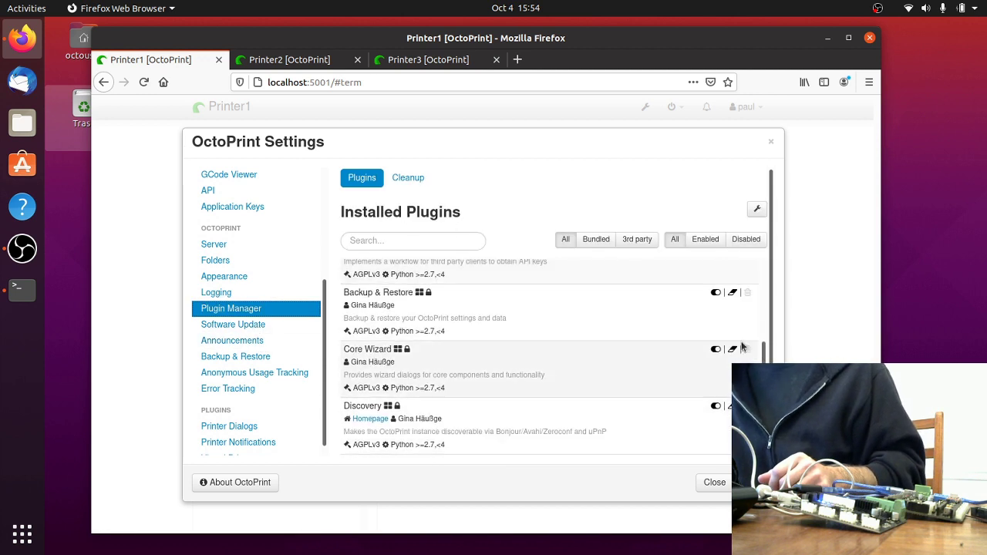
scroll(768, 290, down, 3)
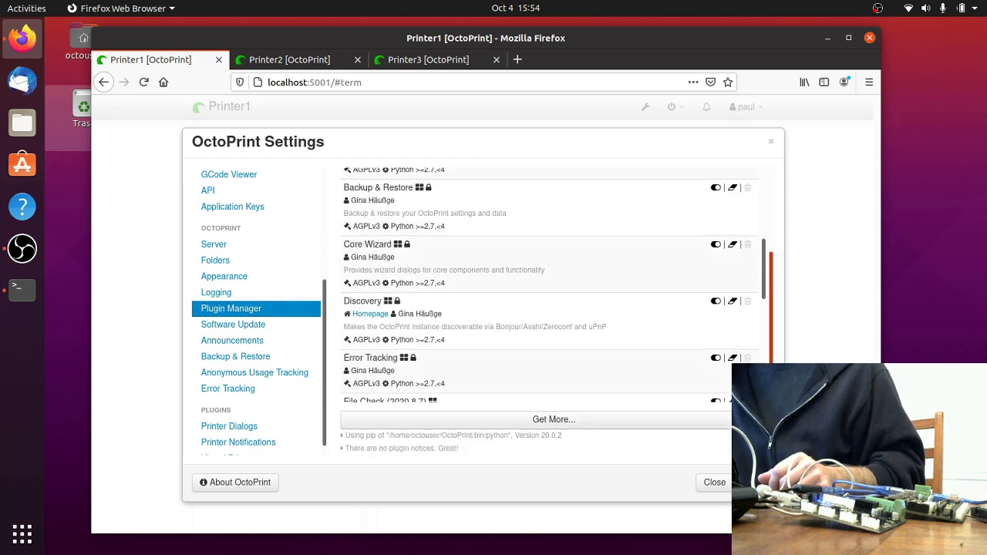
click(599, 419)
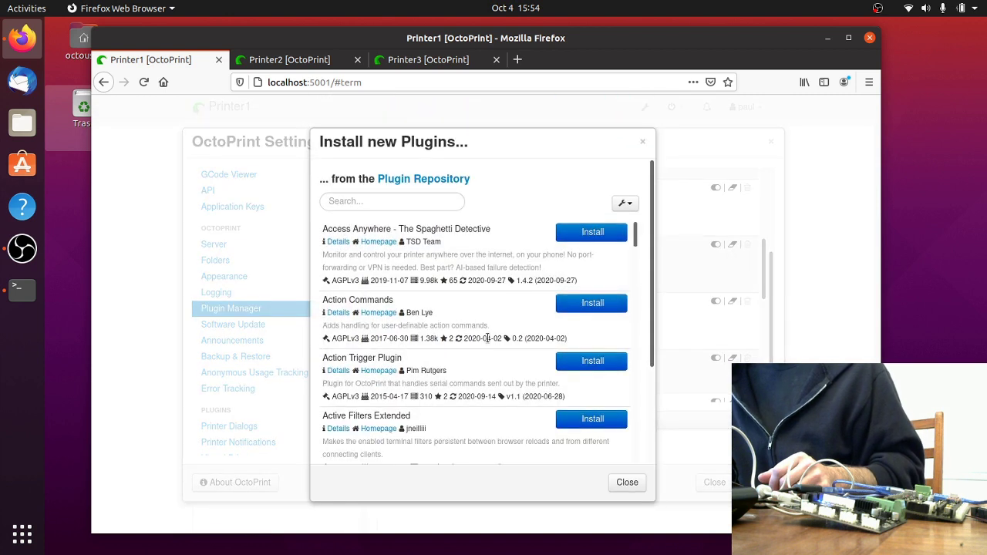
click(368, 202)
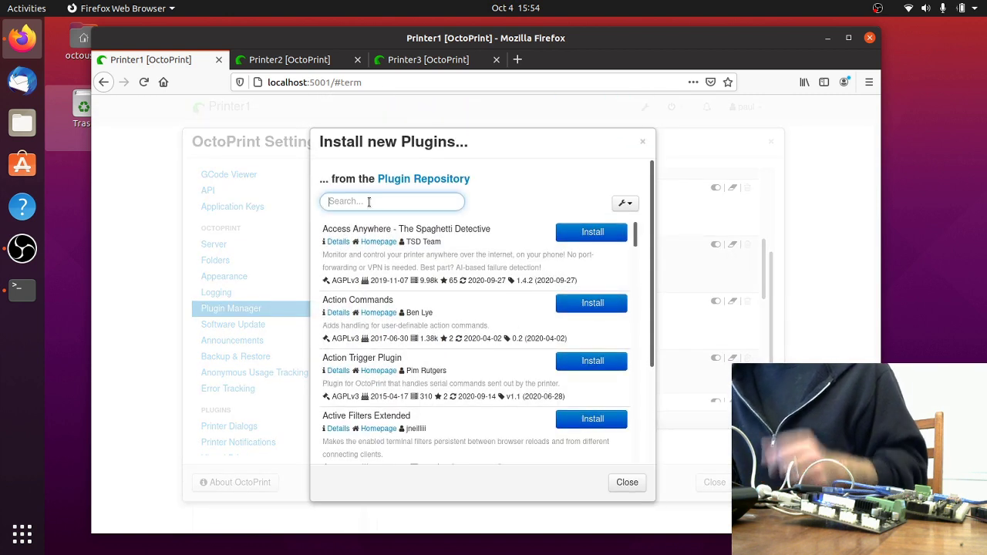
text(cancel)
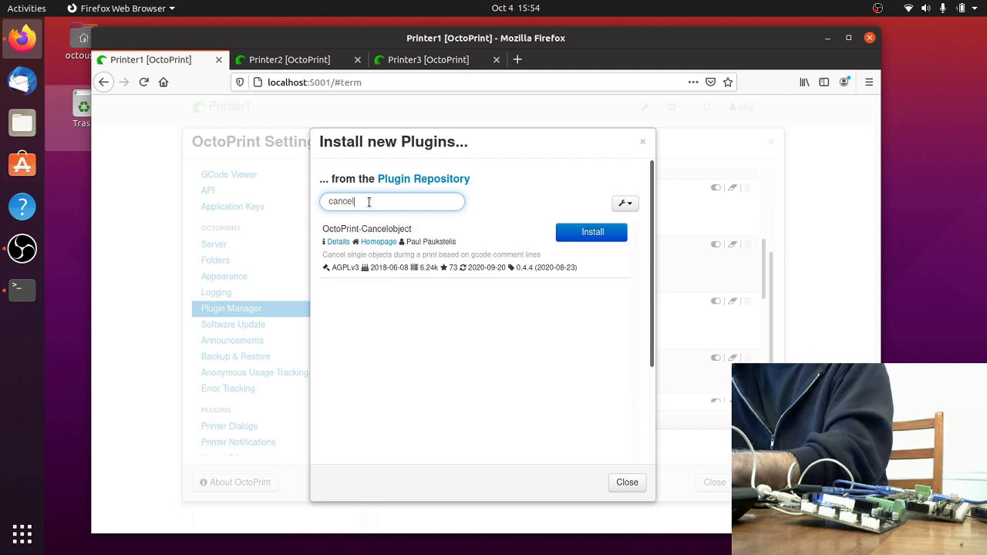
click(601, 237)
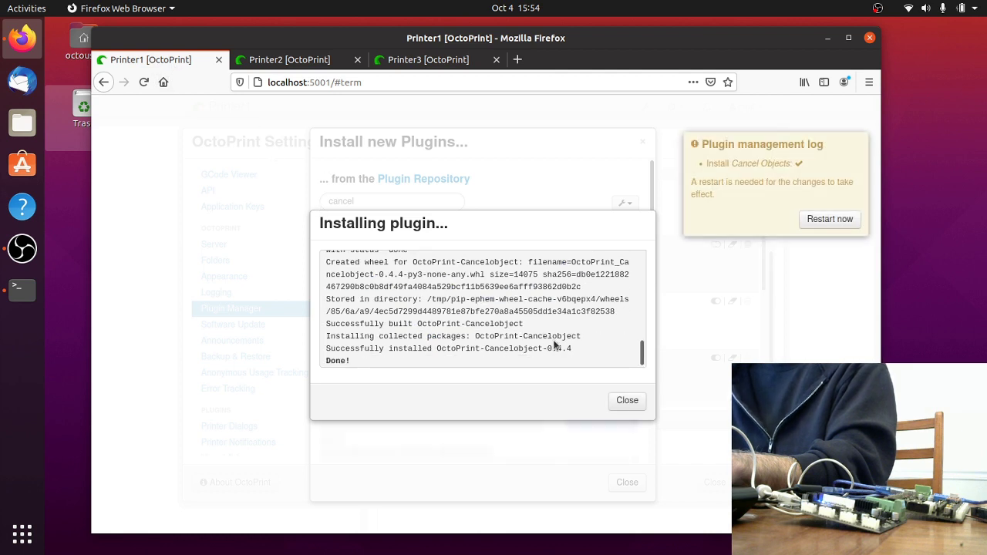
- Restart Printer1's OctoPrint server to activate the new plugin and reconnect to its web interface
click(827, 219)
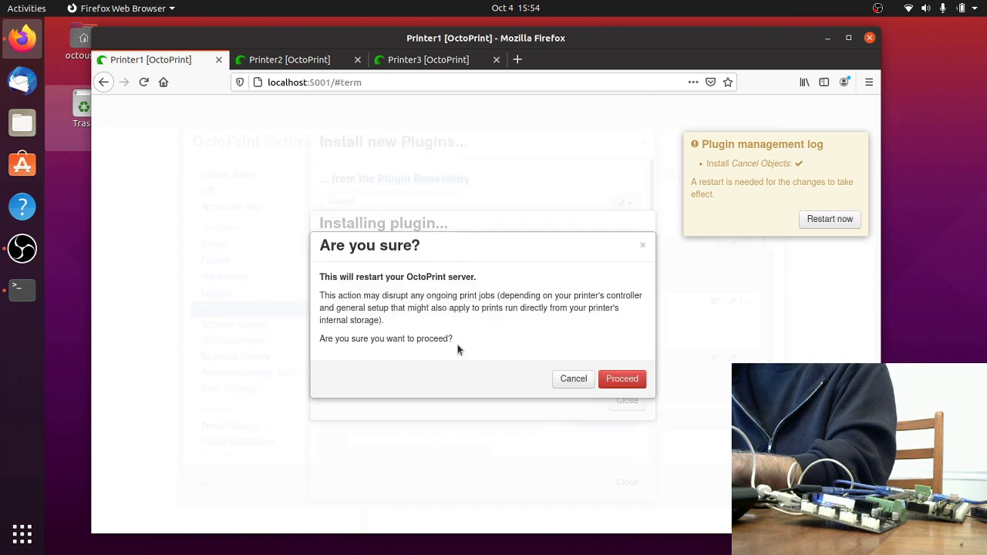
click(611, 379)
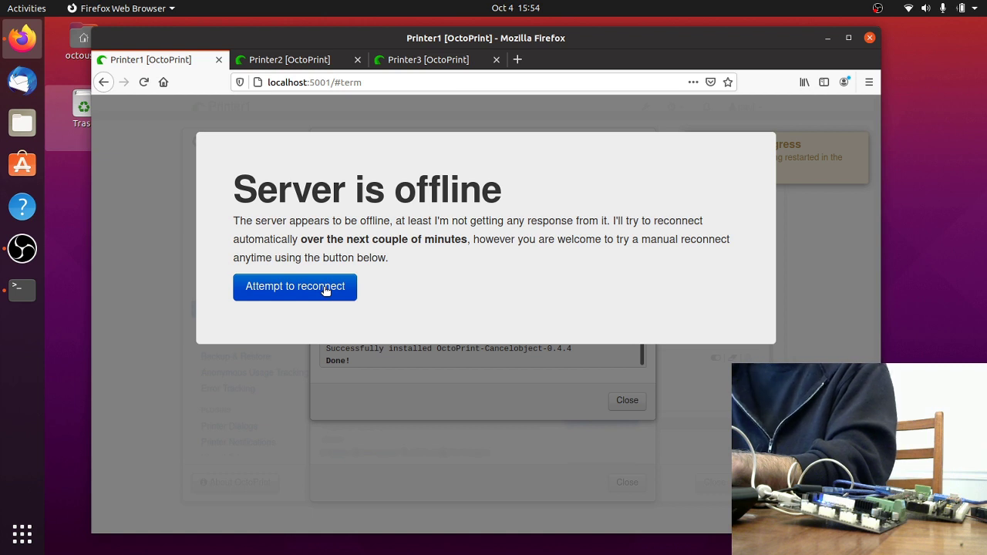
click(293, 293)
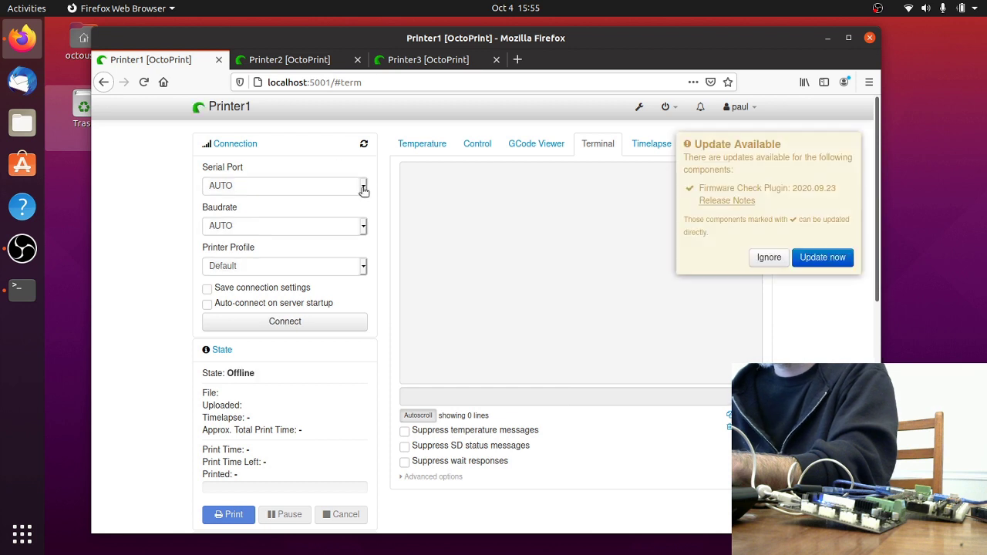
- Connect Printer1 through serial port /dev/octo_Printer1
click(363, 190)
click(289, 224)
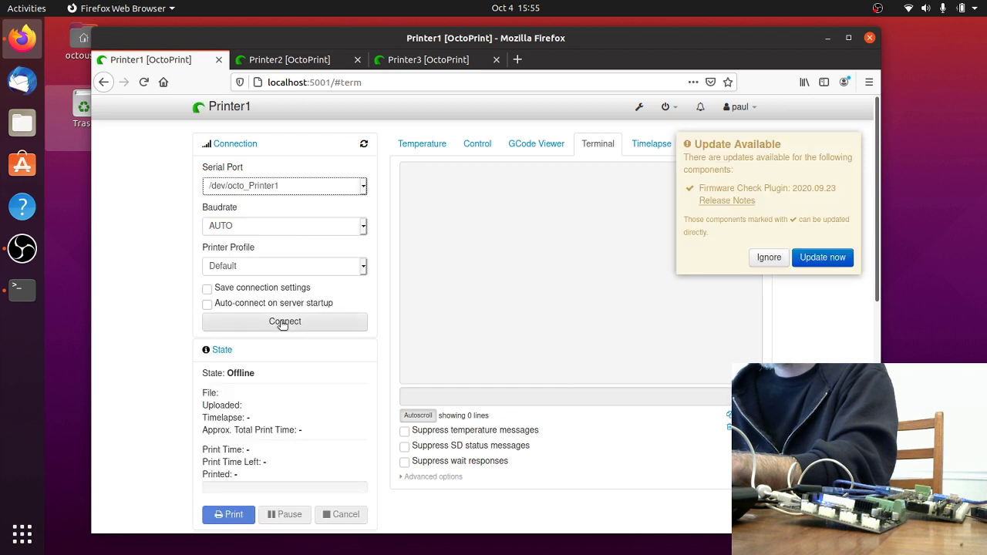
click(283, 322)
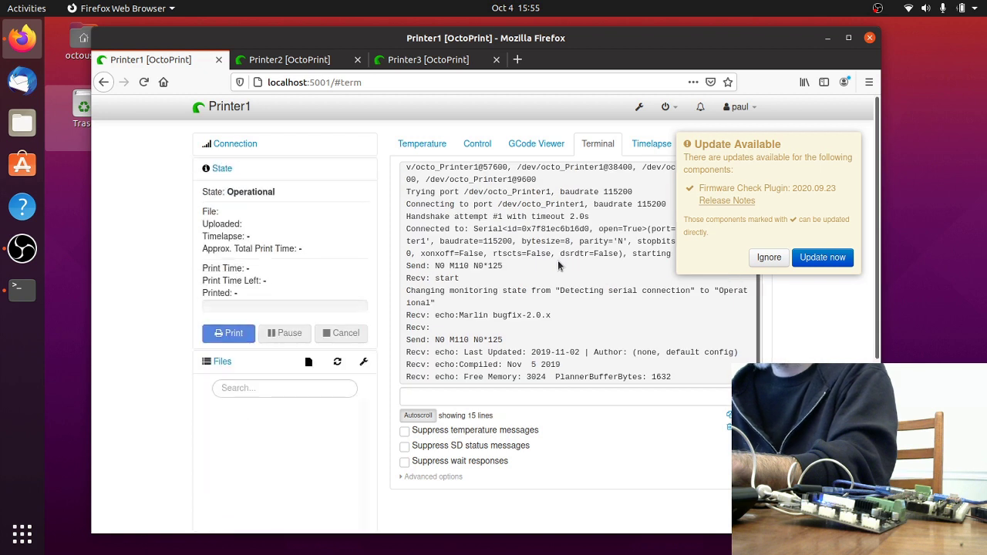
- Dismiss Printer1's update notice and open the Cancel Objects view
key(ctrl+a)
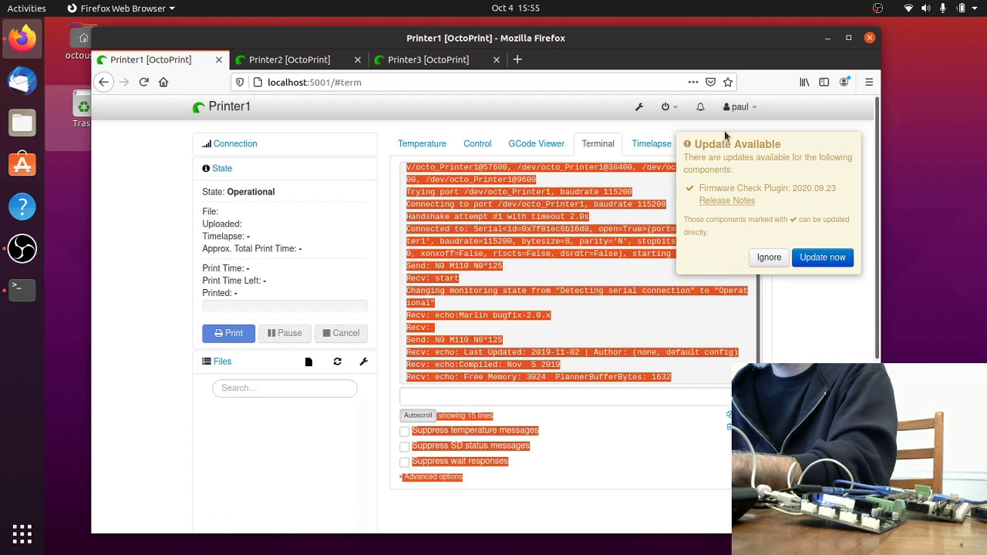
click(769, 257)
click(795, 229)
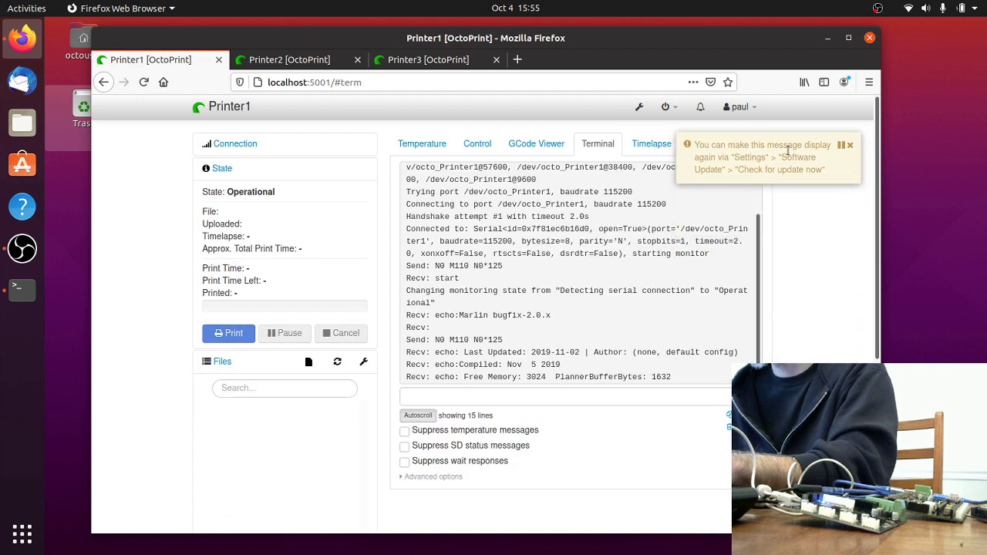
click(851, 148)
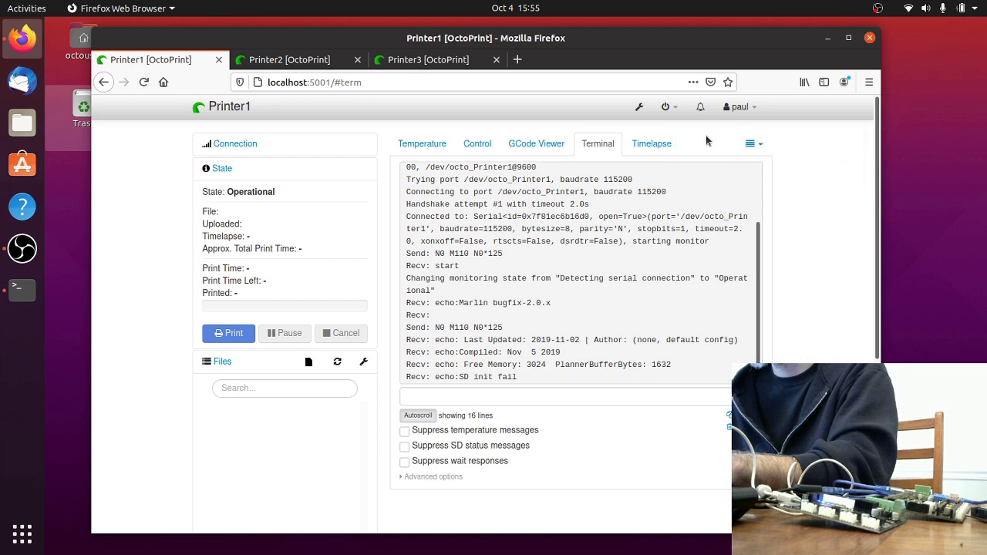
click(752, 144)
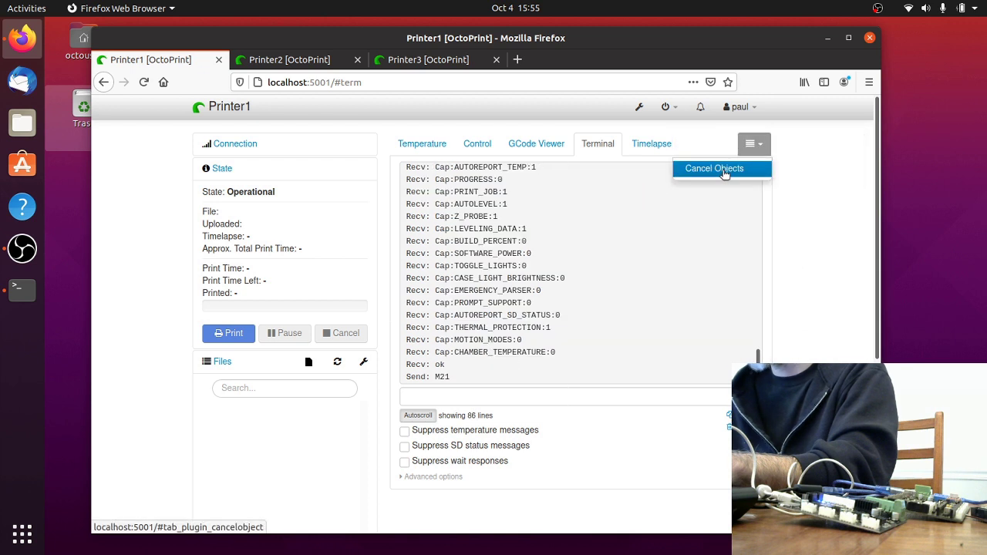
click(723, 170)
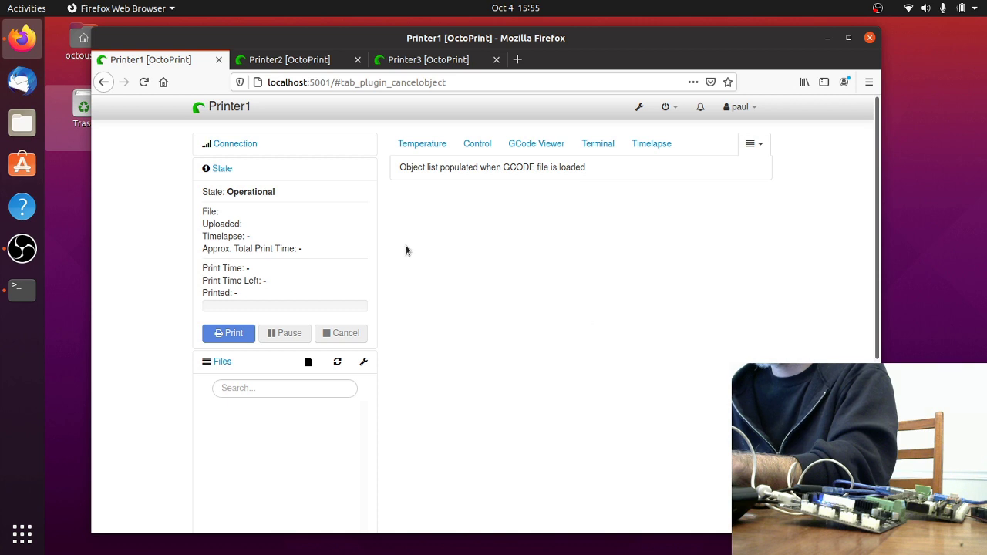
- Switch to the Printer2 page and close it
click(316, 63)
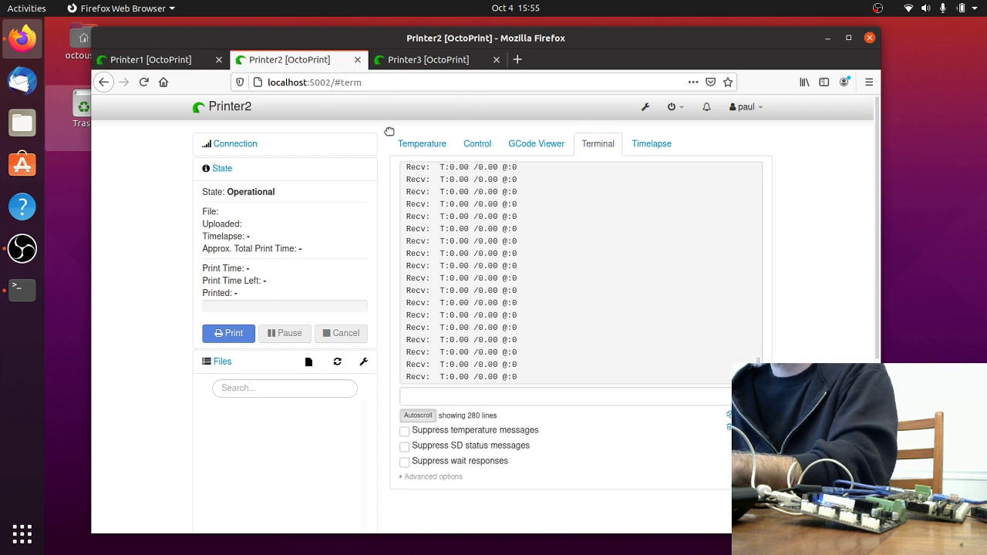
click(357, 59)
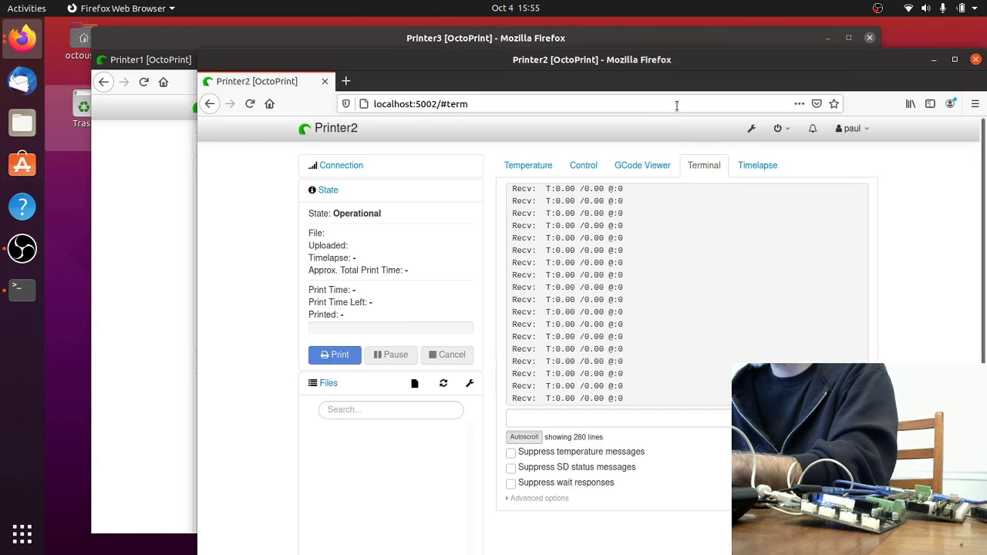
click(663, 108)
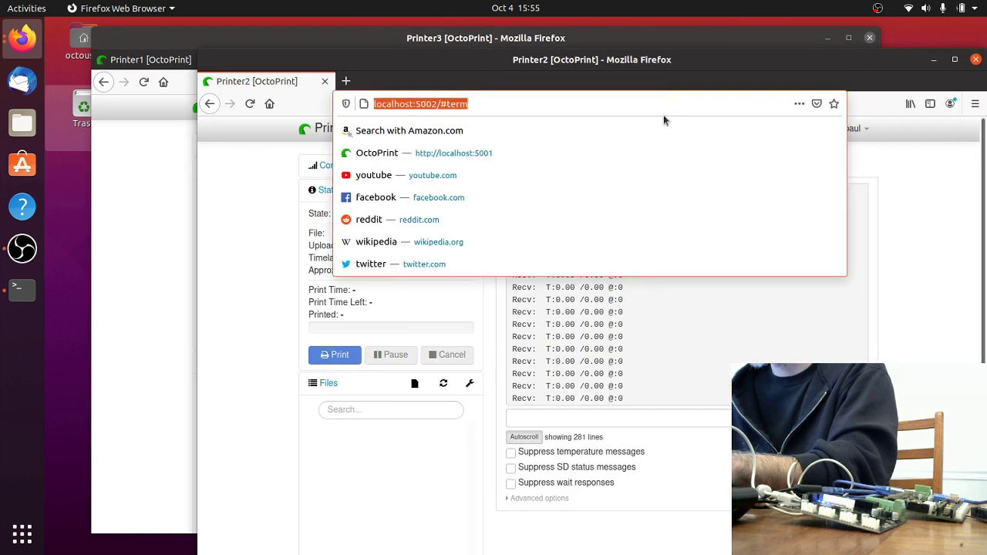
click(975, 61)
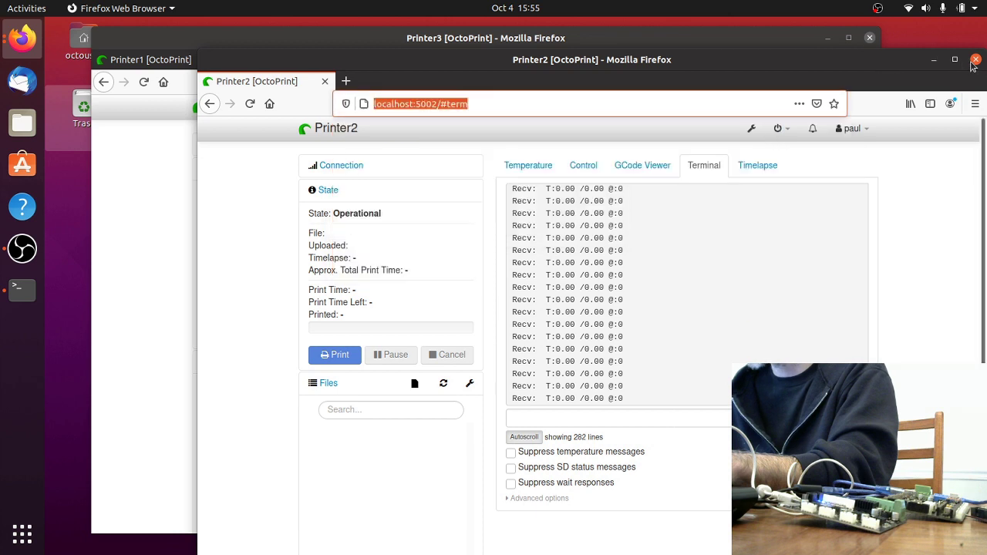
click(975, 61)
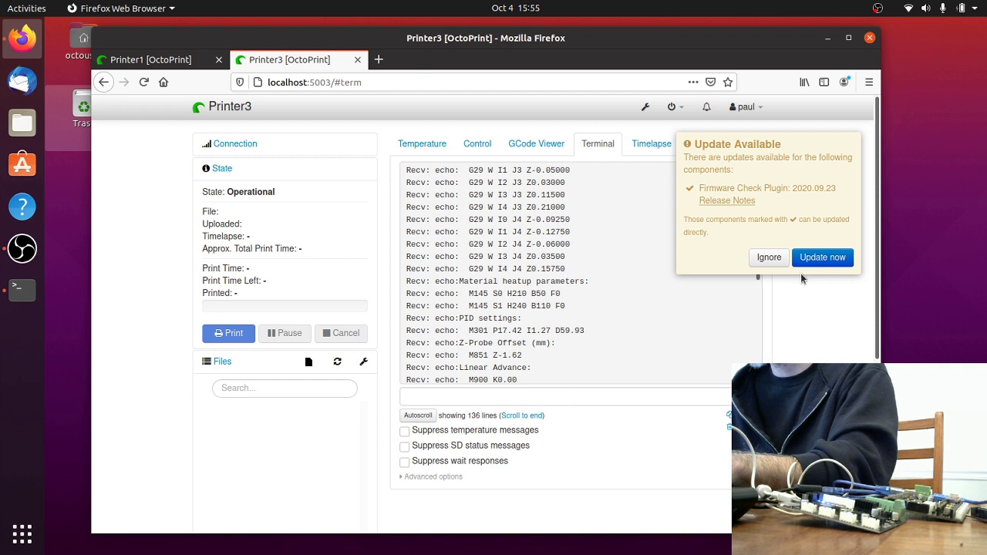
- Restart Printer3's OctoPrint server and reload its interface, dismissing the update notices
click(781, 260)
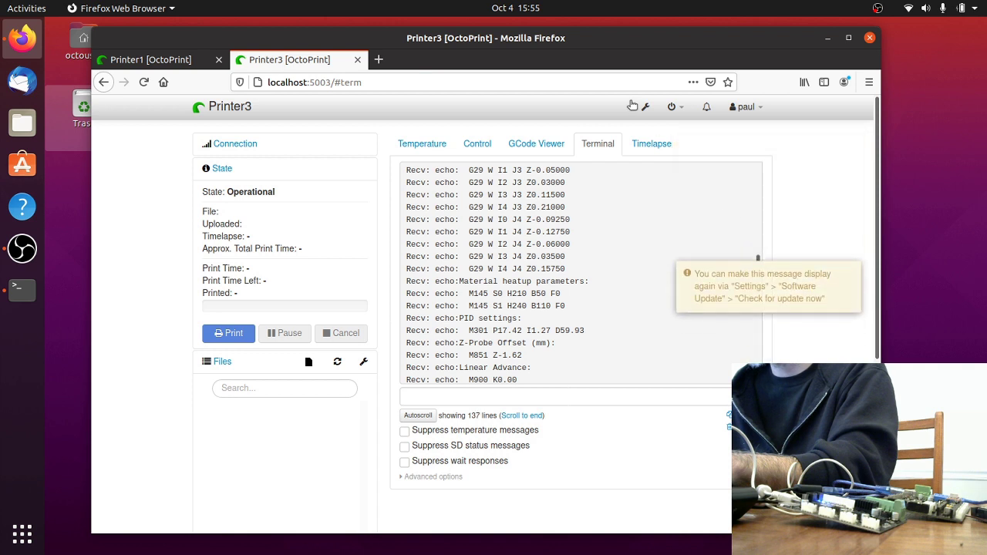
click(676, 108)
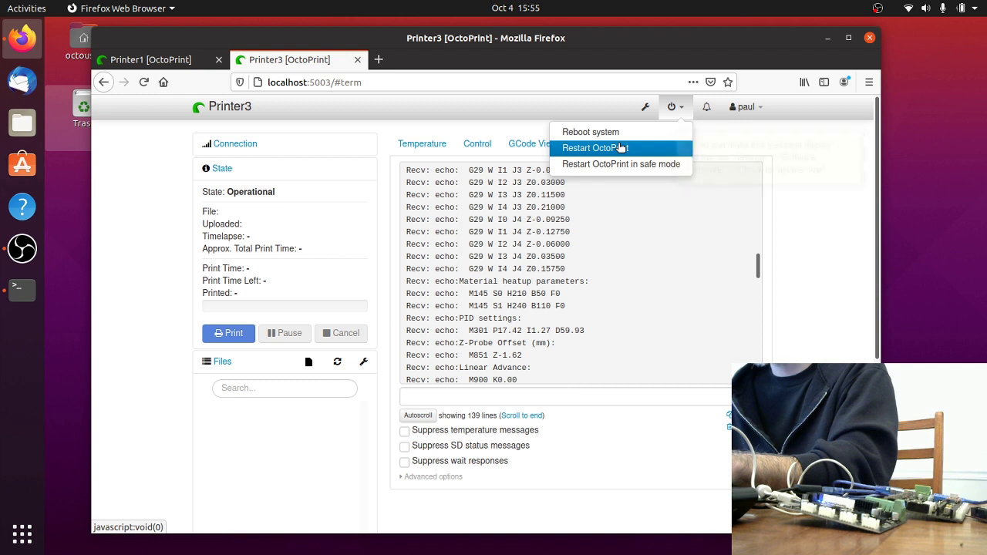
click(621, 148)
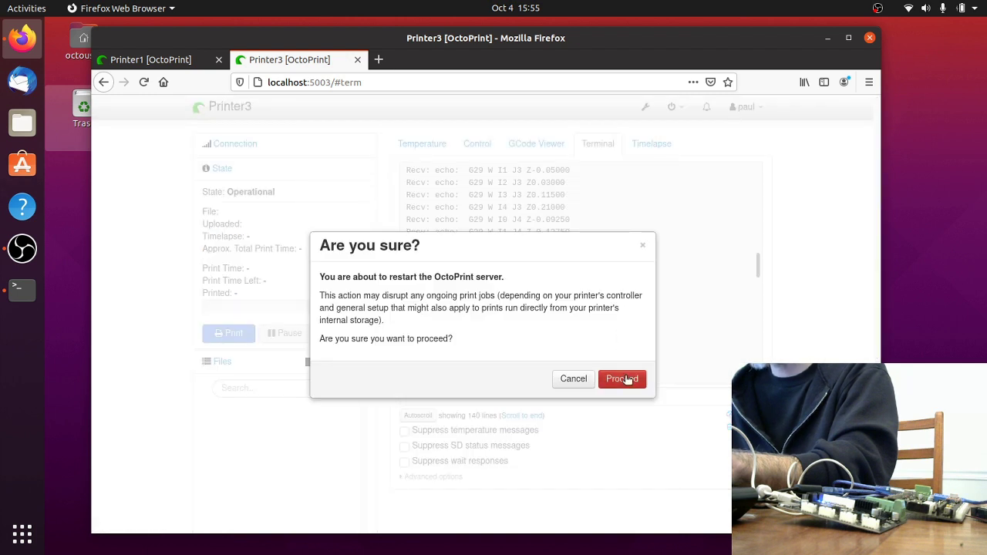
click(622, 379)
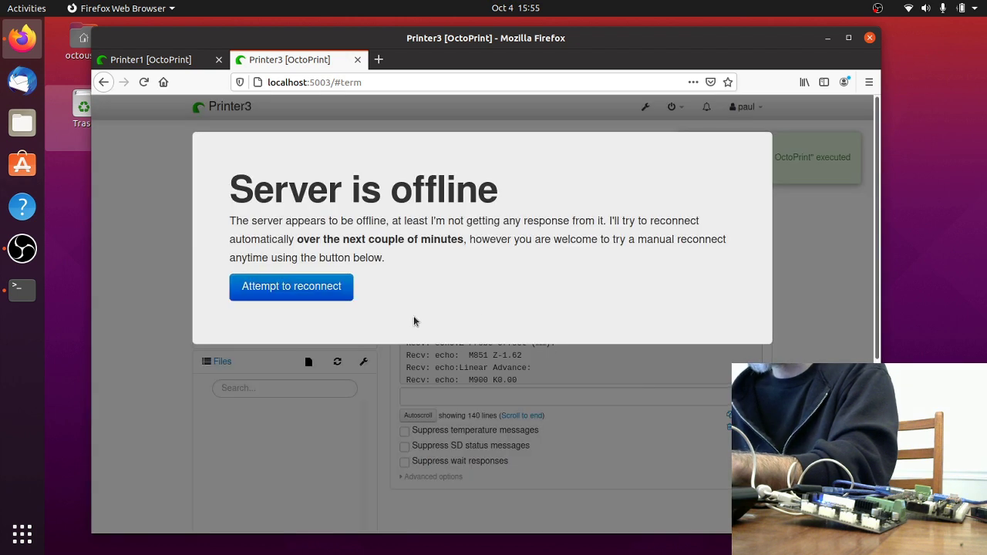
click(307, 295)
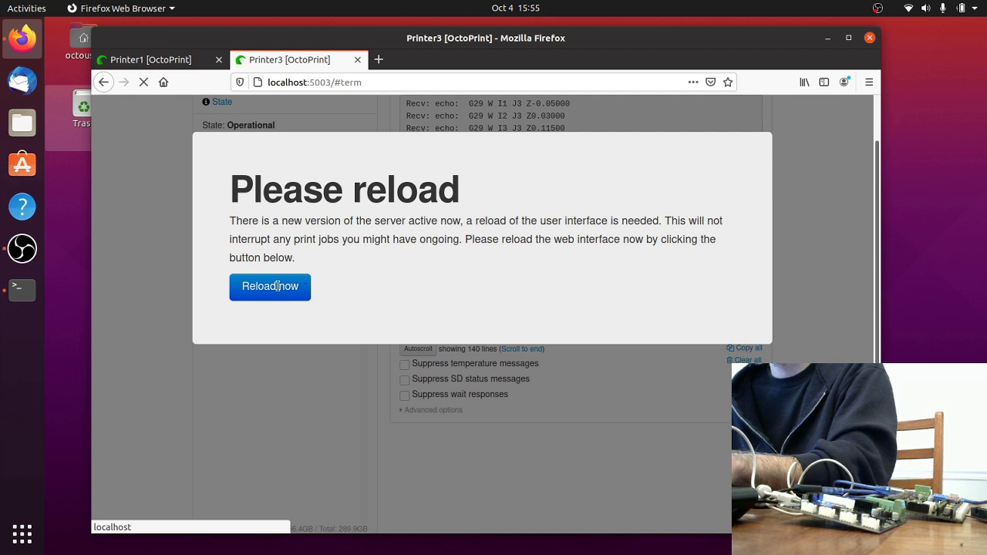
click(271, 298)
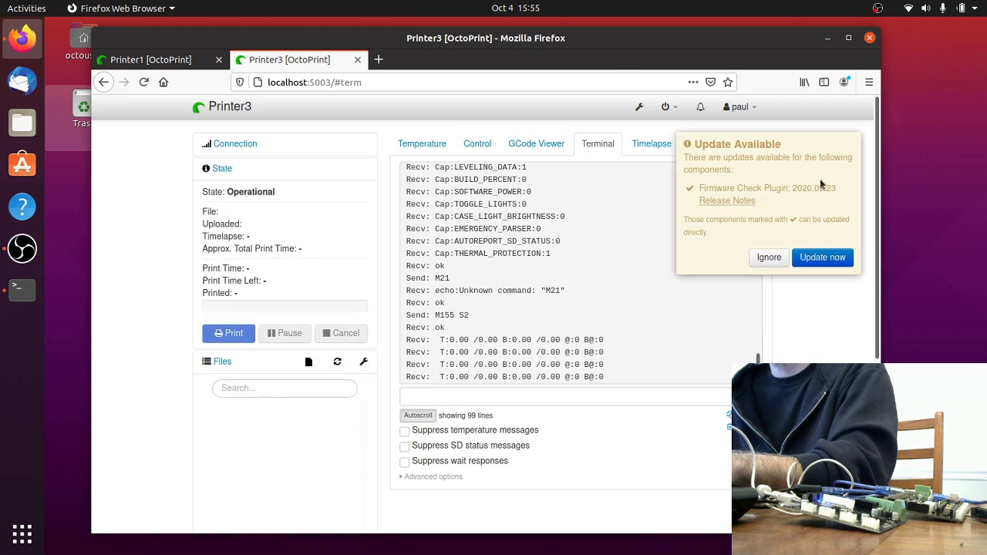
click(770, 256)
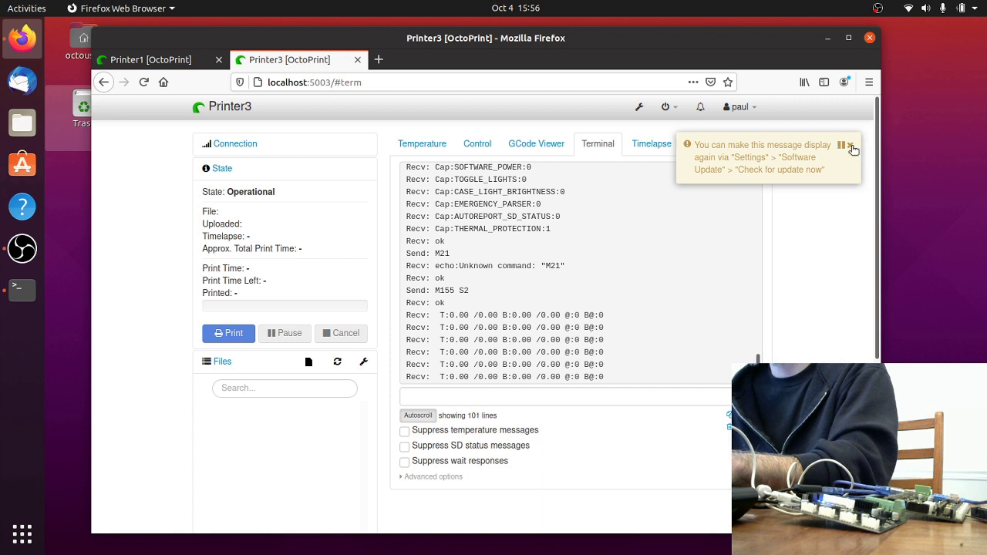
click(852, 148)
- Check Printer3's additional views for Cancel Objects and look over its system restart options
click(753, 144)
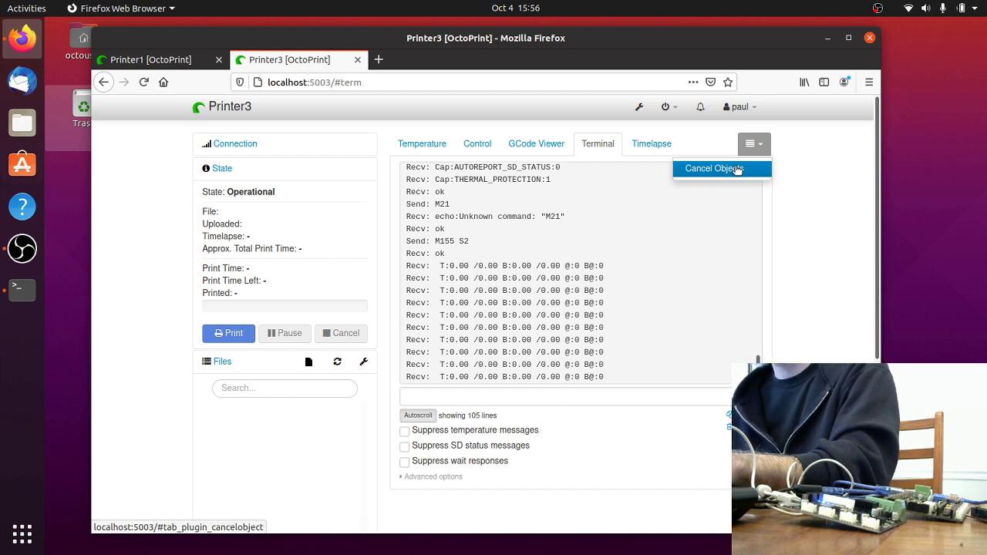
click(798, 168)
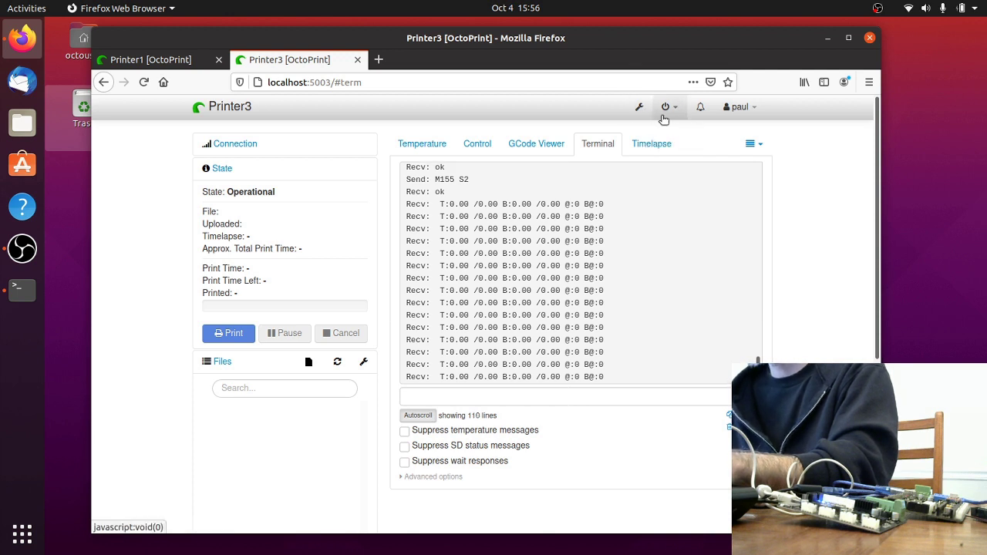
click(676, 117)
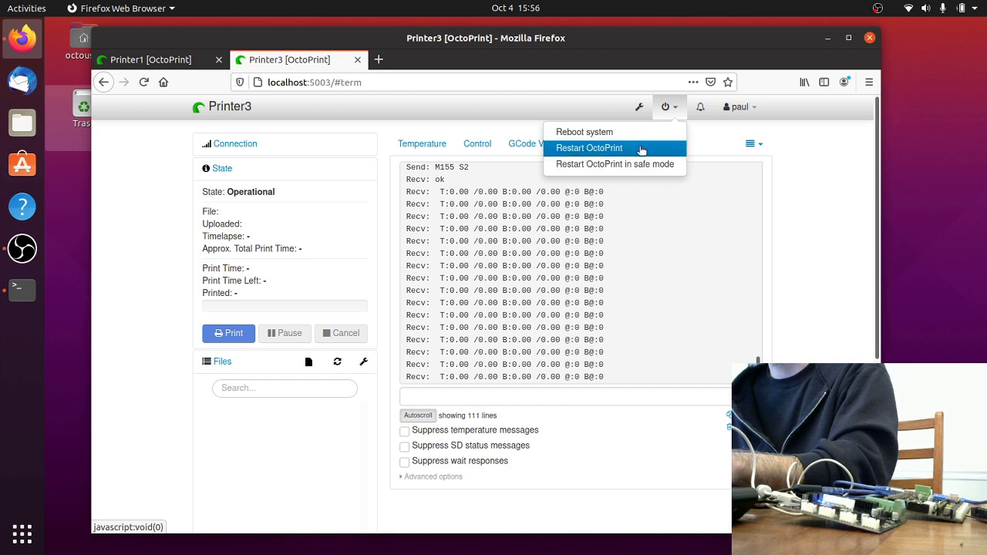
click(676, 170)
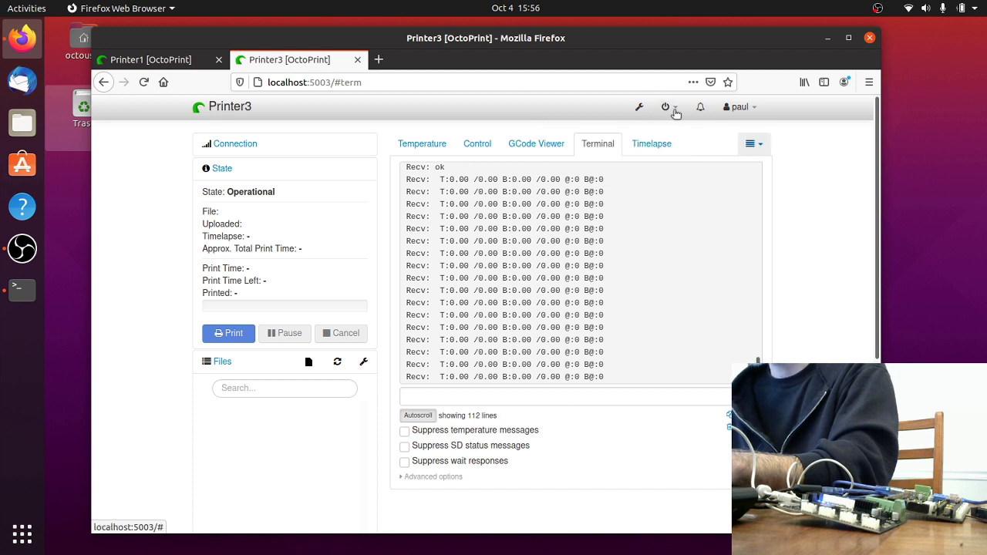
- Open the OctoPrint instance at localhost:5002 in a new browser tab
click(379, 60)
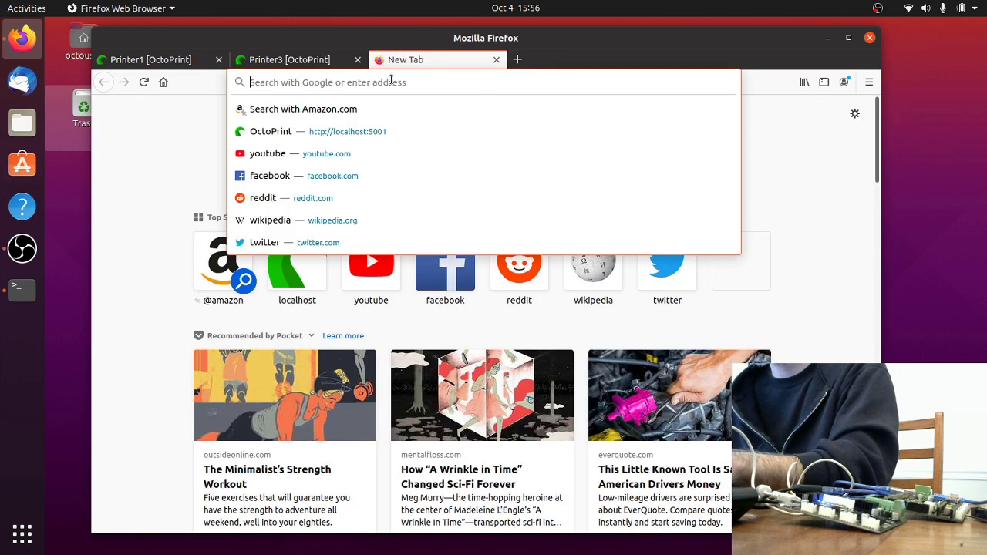
text(lolca)
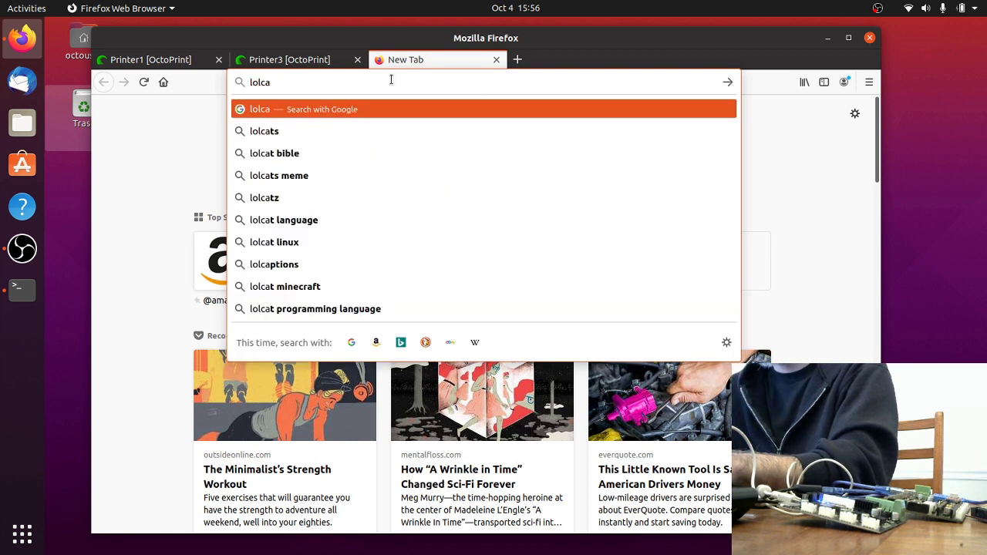
key(BackSpace)
key(BackSpace)
key(BackSpace)
text(calhost:5001/)
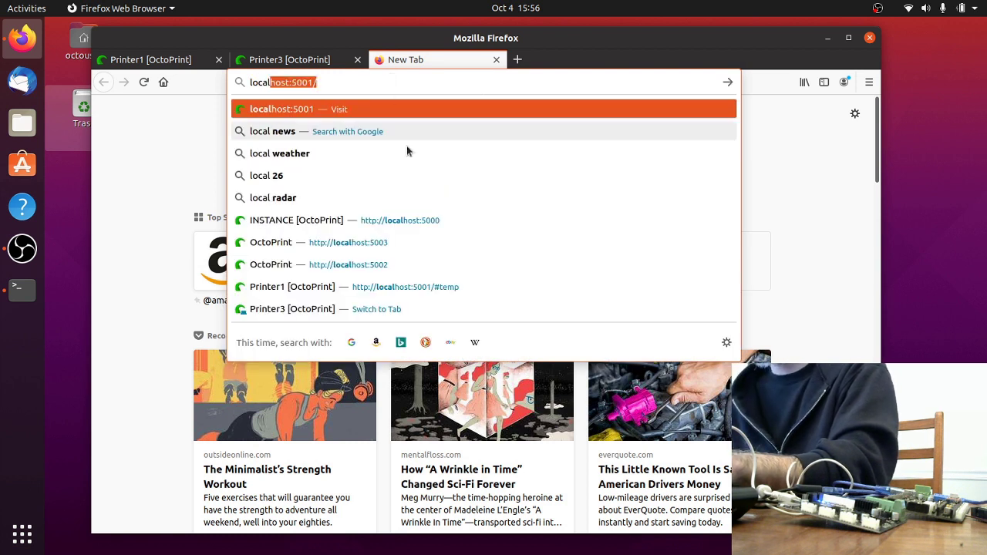
click(375, 260)
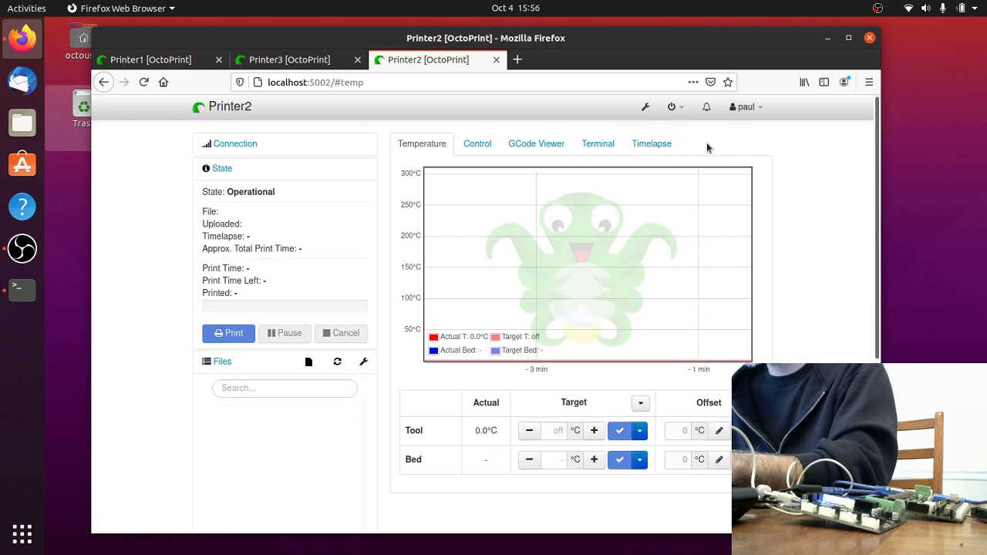
- Restart Printer2's OctoPrint server, reconnect to it and reload its web interface
click(676, 115)
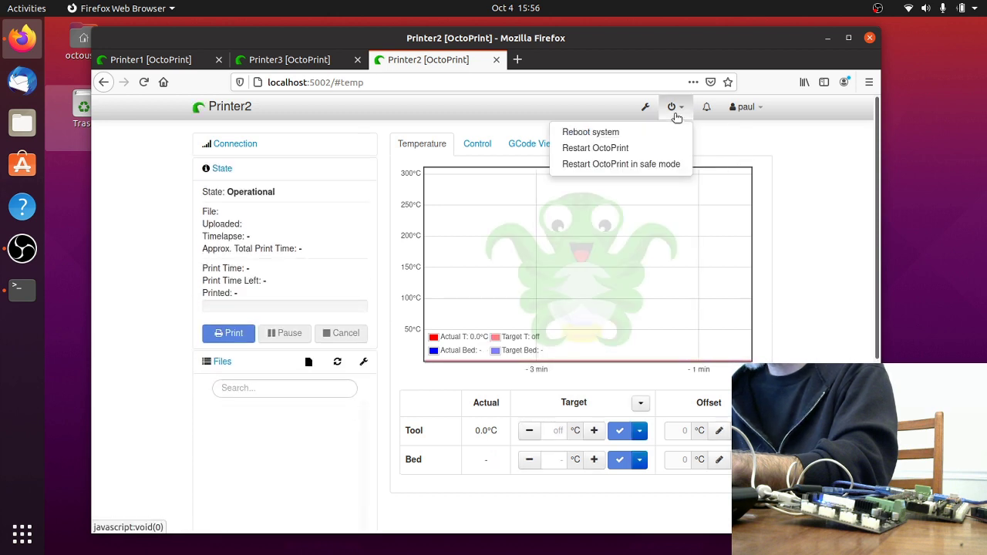
click(625, 148)
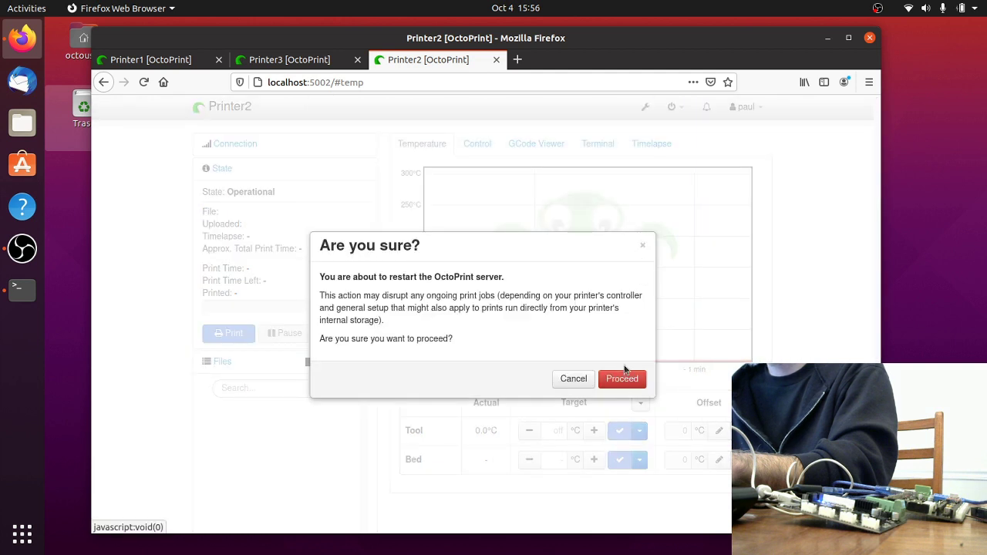
click(625, 377)
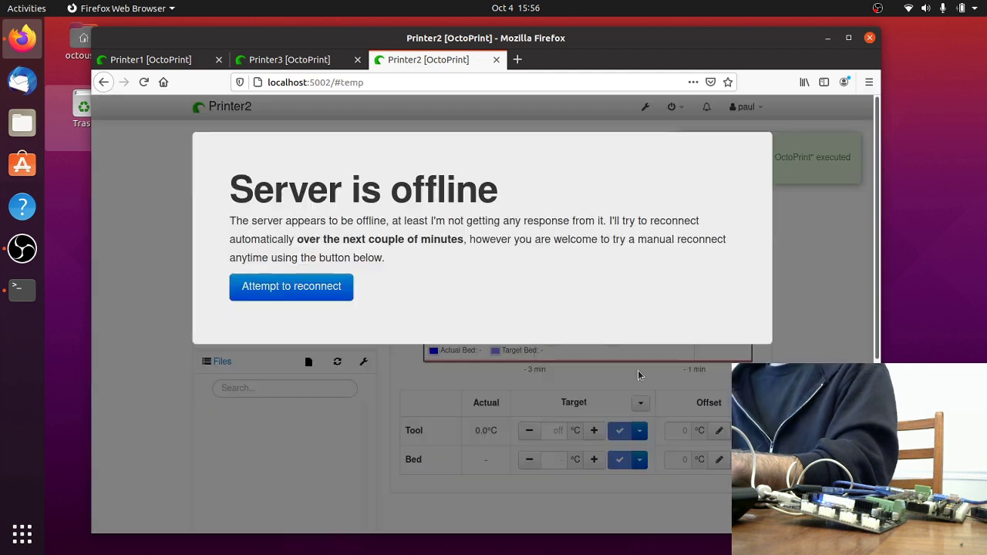
click(287, 296)
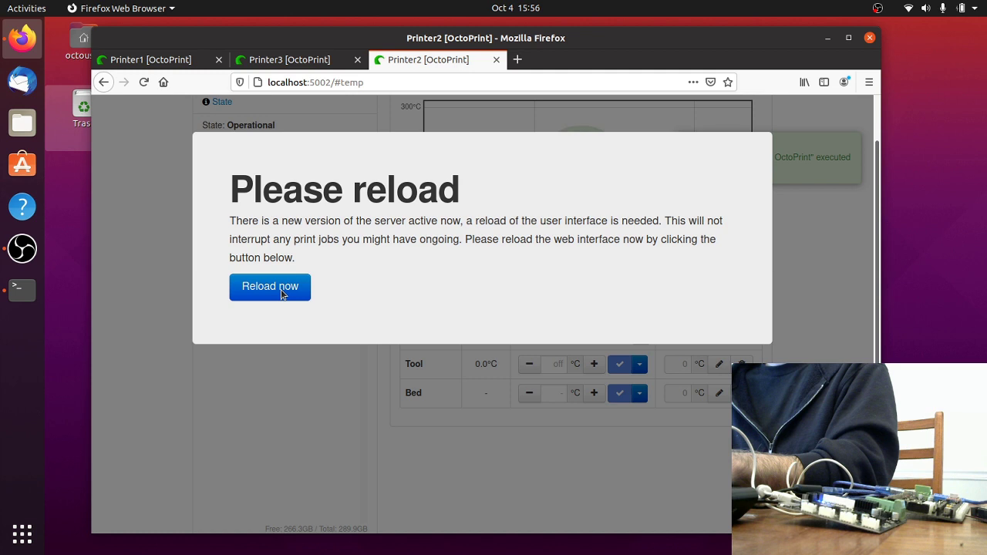
click(291, 290)
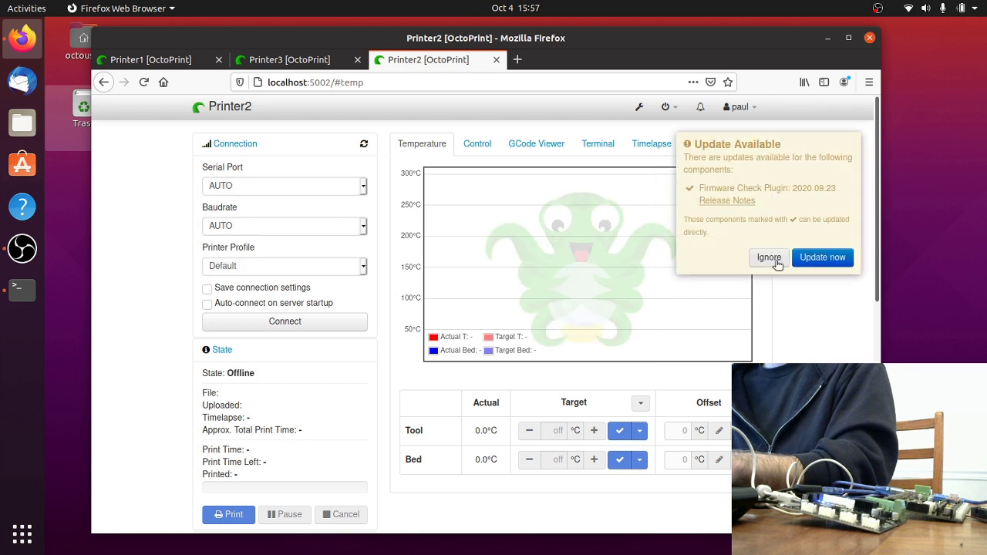
- Update Printer2's Firmware Check Plugin to version 2020.09.23 and reload the interface after the server restart
click(823, 257)
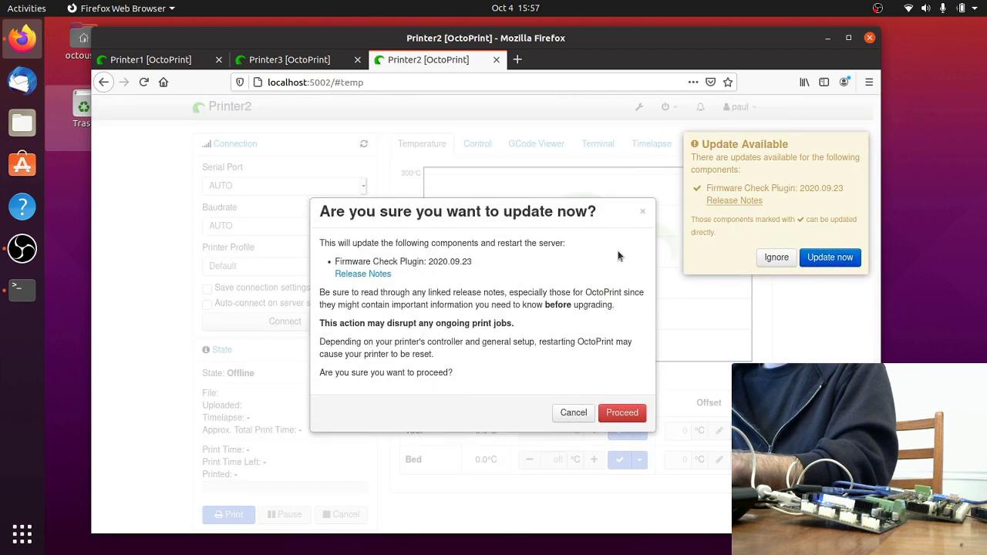
click(623, 413)
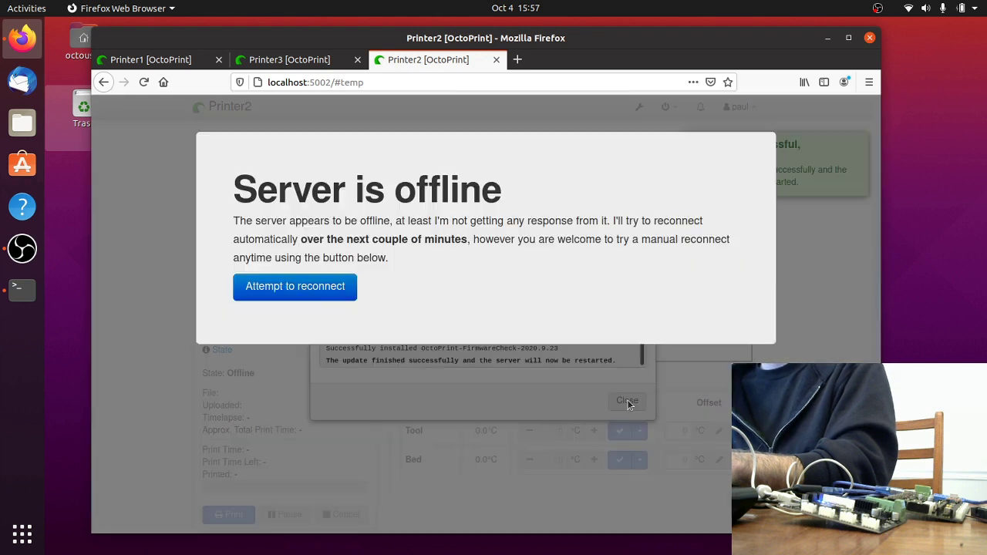
click(308, 291)
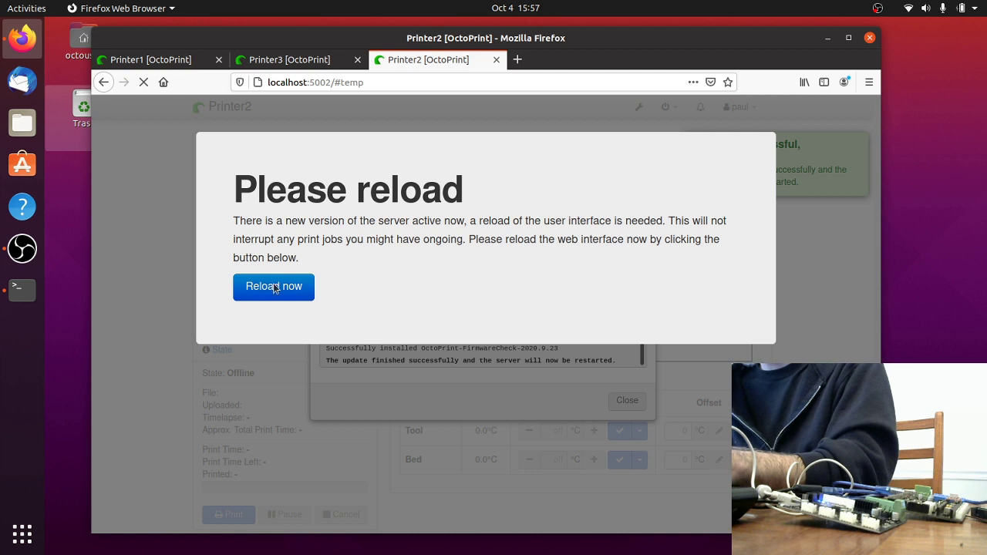
click(275, 287)
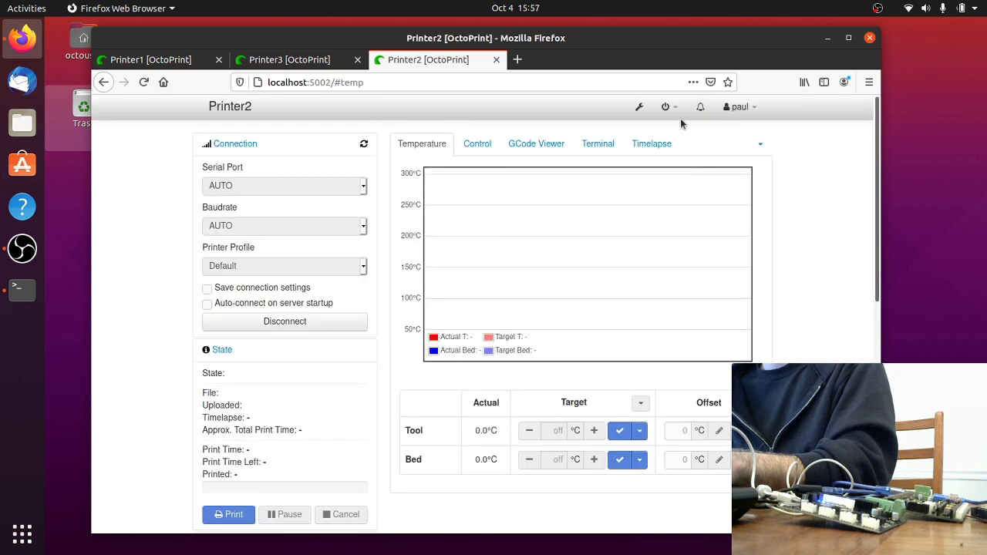
- Open the Cancel Objects view on Printer2 to check that the shared plugin is available there
click(762, 147)
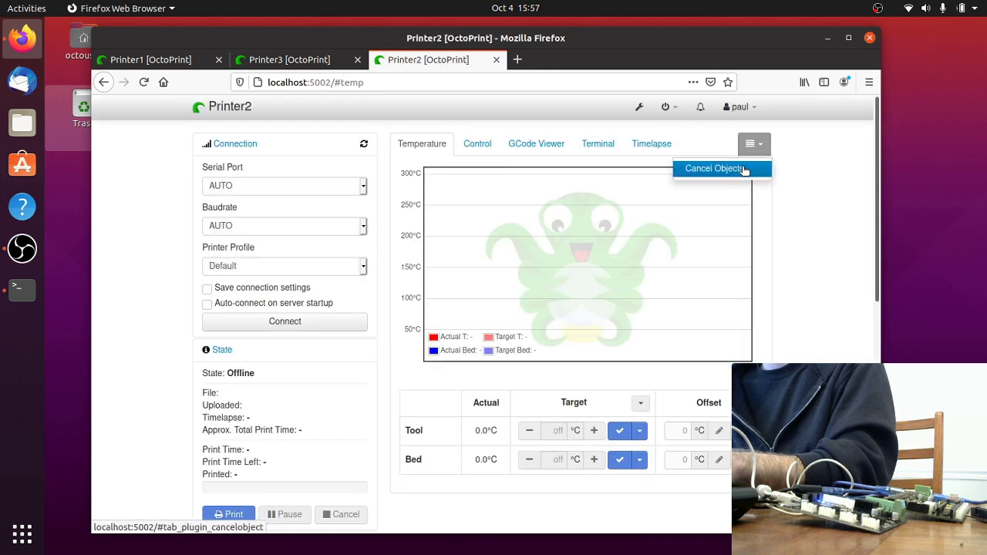
click(742, 168)
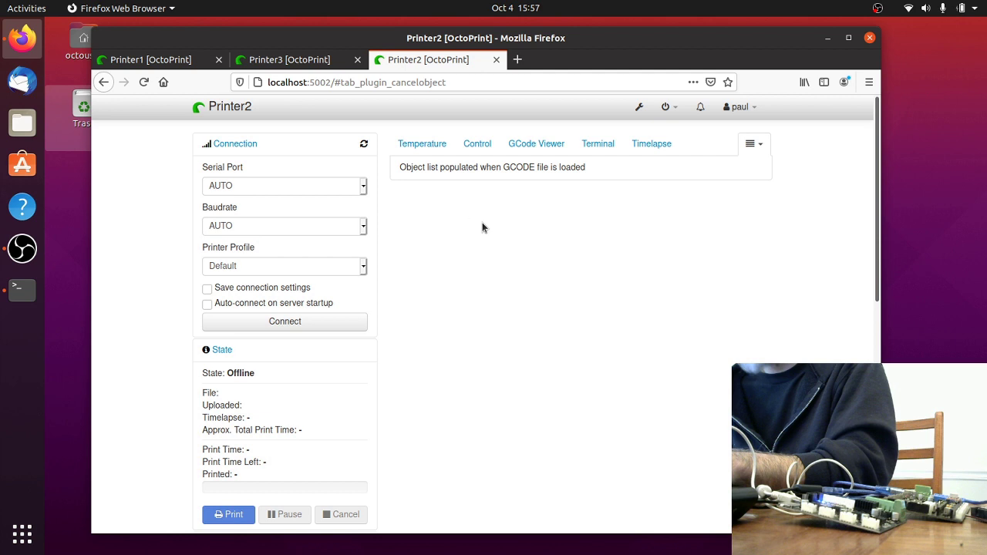
- Look over Printer2's Webcam & Timelapse settings, including the timelapse snapshot URL and FFMPEG path, and close the settings
click(638, 107)
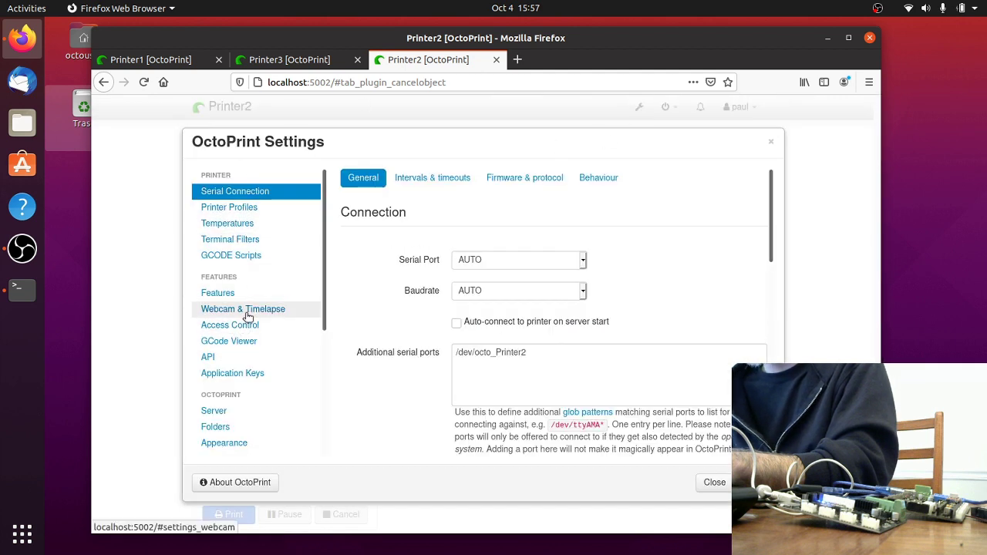
click(249, 312)
scroll(401, 325, down, 4)
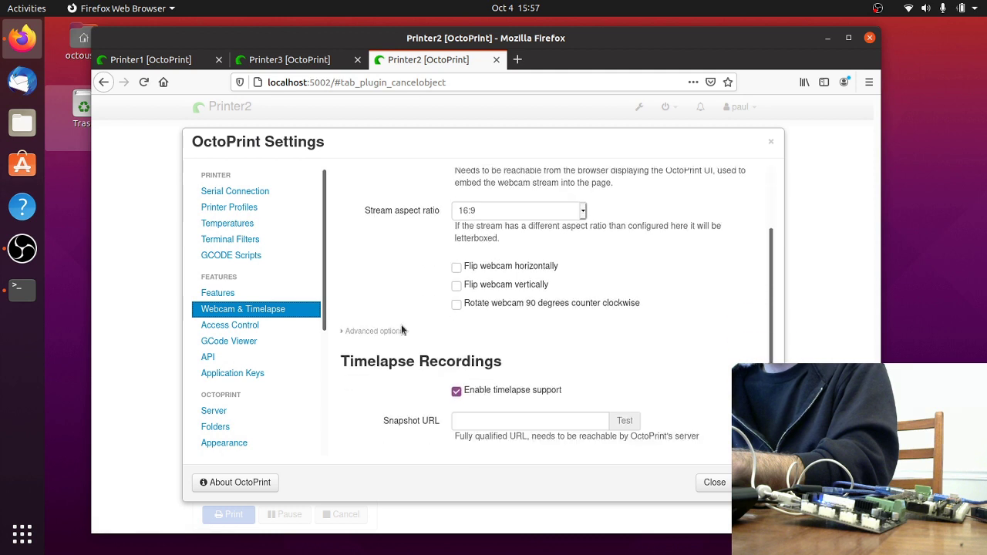
scroll(412, 298, down, 1)
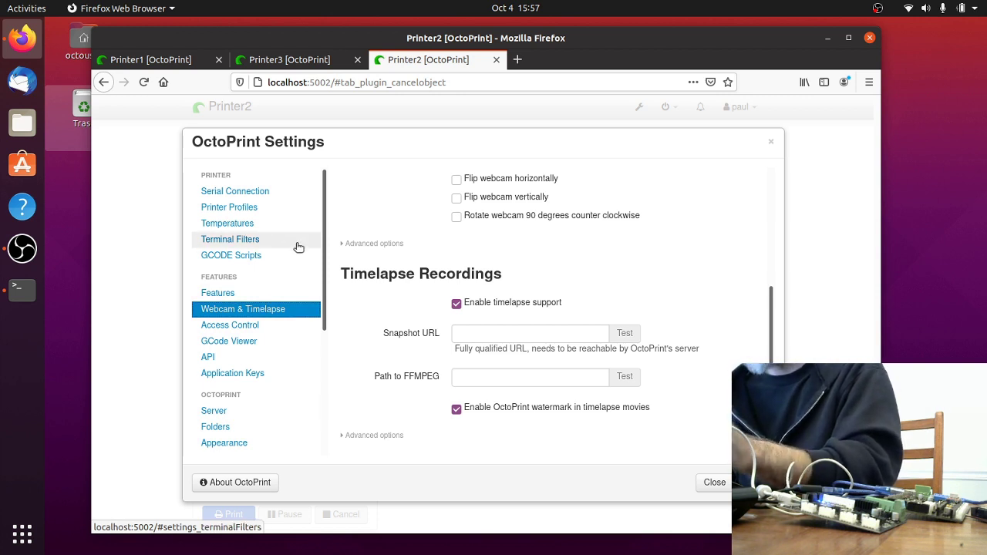
click(713, 482)
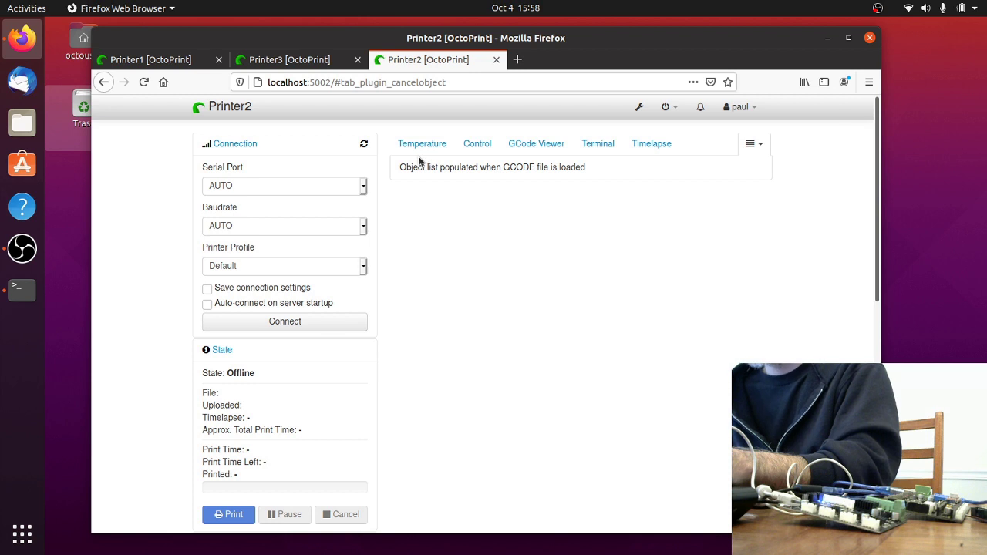